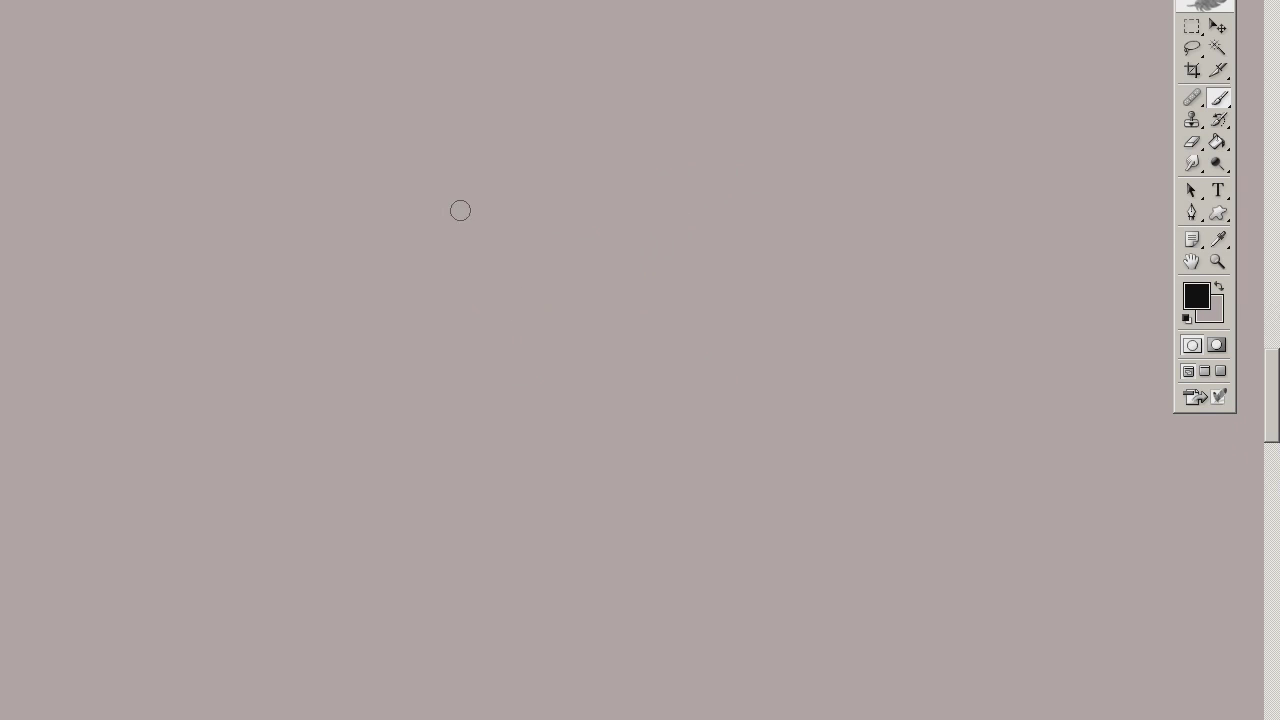
{"action": "left_click", "coordinate": [517, 290]}
{"action": "left_click", "coordinate": [635, 281]}
{"action": "mouse_move", "coordinate": [515, 226]}
{"action": "left_mouse_down"}
{"action": "mouse_move", "coordinate": [625, 397]}
{"action": "mouse_move", "coordinate": [610, 360]}
{"action": "left_mouse_up"}
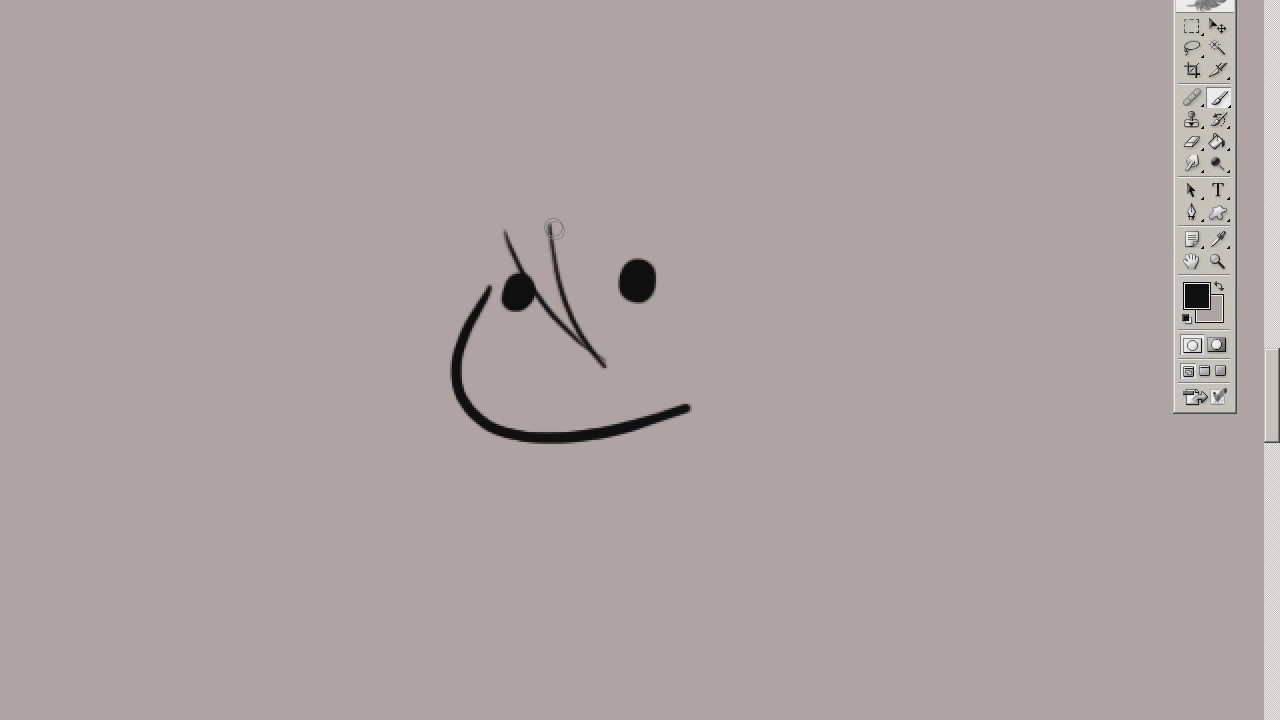
{"action": "left_click_drag", "start_coordinate": [590, 220], "coordinate": [615, 403]}
{"action": "key", "text": "e"}
{"action": "key", "text": "b"}
{"action": "left_click_drag", "start_coordinate": [658, 252], "coordinate": [601, 585]}
{"action": "left_click_drag", "start_coordinate": [772, 356], "coordinate": [605, 585]}
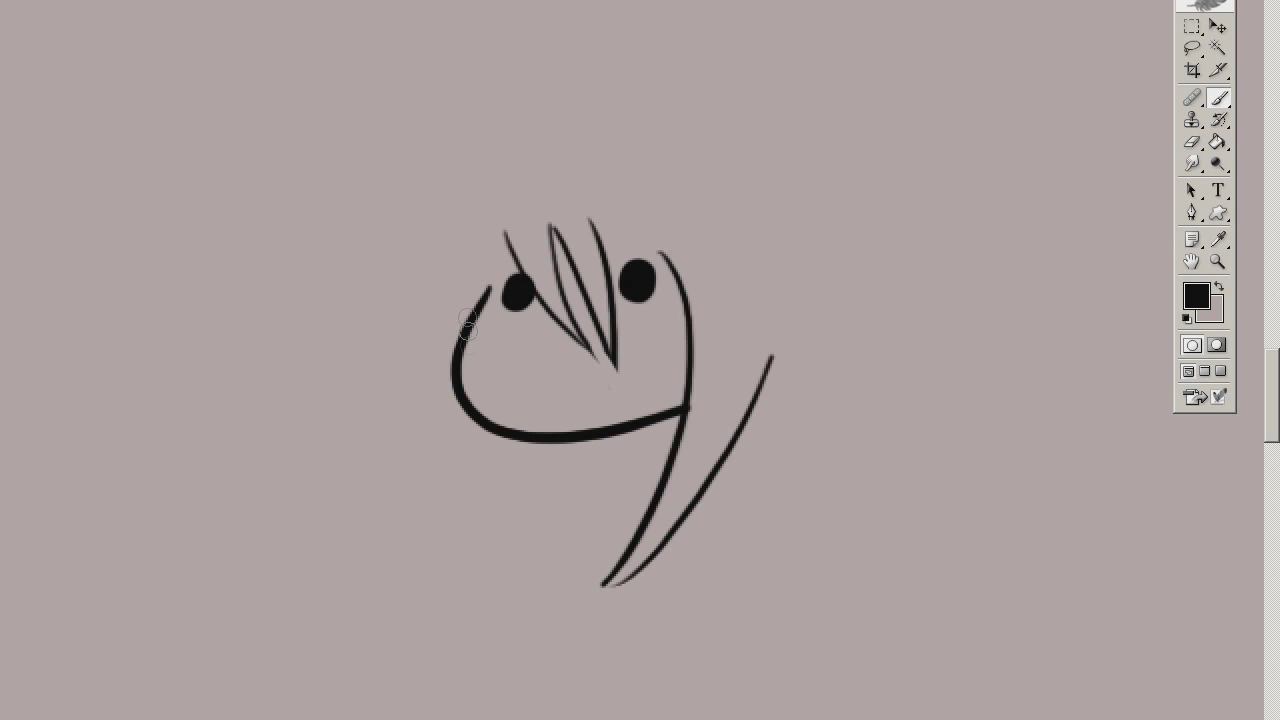
{"action": "left_click_drag", "start_coordinate": [562, 393], "coordinate": [638, 368]}
{"action": "left_click_drag", "start_coordinate": [490, 290], "coordinate": [467, 408]}
{"action": "left_click_drag", "start_coordinate": [483, 285], "coordinate": [476, 418]}
{"action": "mouse_move", "coordinate": [466, 258]}
{"action": "left_mouse_down"}
{"action": "mouse_move", "coordinate": [378, 510]}
{"action": "mouse_move", "coordinate": [513, 462]}
{"action": "left_mouse_up"}
{"action": "left_click_drag", "start_coordinate": [466, 258], "coordinate": [605, 152]}
{"action": "scroll", "coordinate": [486, 209], "scroll_direction": "down", "scroll_amount": 2}
{"action": "key", "text": "ctrl+a"}
{"action": "key", "text": "Delete"}
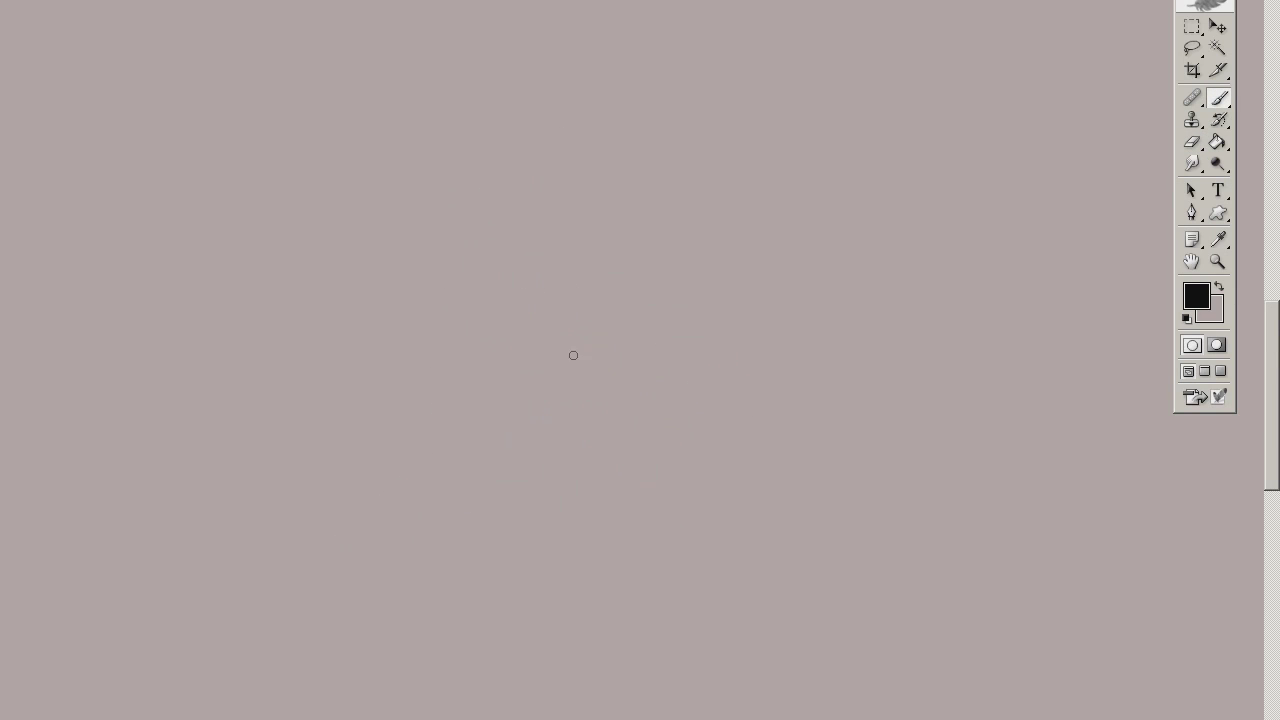
Sketch a round head for the figure in the upper middle of the canvas
{"action": "left_click_drag", "start_coordinate": [611, 337], "coordinate": [600, 350]}
{"action": "key", "text": "ctrl+z"}
{"action": "left_click_drag", "start_coordinate": [590, 240], "coordinate": [517, 263]}
{"action": "scroll", "coordinate": [517, 263], "scroll_direction": "up", "scroll_amount": 2}
{"action": "key", "text": "e"}
{"action": "left_click_drag", "start_coordinate": [688, 175], "coordinate": [690, 290]}
Sketch the torso with a narrow waist and two legs bent in a wide fighting stance
{"action": "scroll", "coordinate": [631, 362], "scroll_direction": "down", "scroll_amount": 2}
{"action": "key", "text": "b"}
{"action": "left_click_drag", "start_coordinate": [624, 379], "coordinate": [574, 376]}
{"action": "mouse_move", "coordinate": [556, 492]}
{"action": "left_mouse_down"}
{"action": "mouse_move", "coordinate": [636, 493]}
{"action": "mouse_move", "coordinate": [585, 508]}
{"action": "left_mouse_up"}
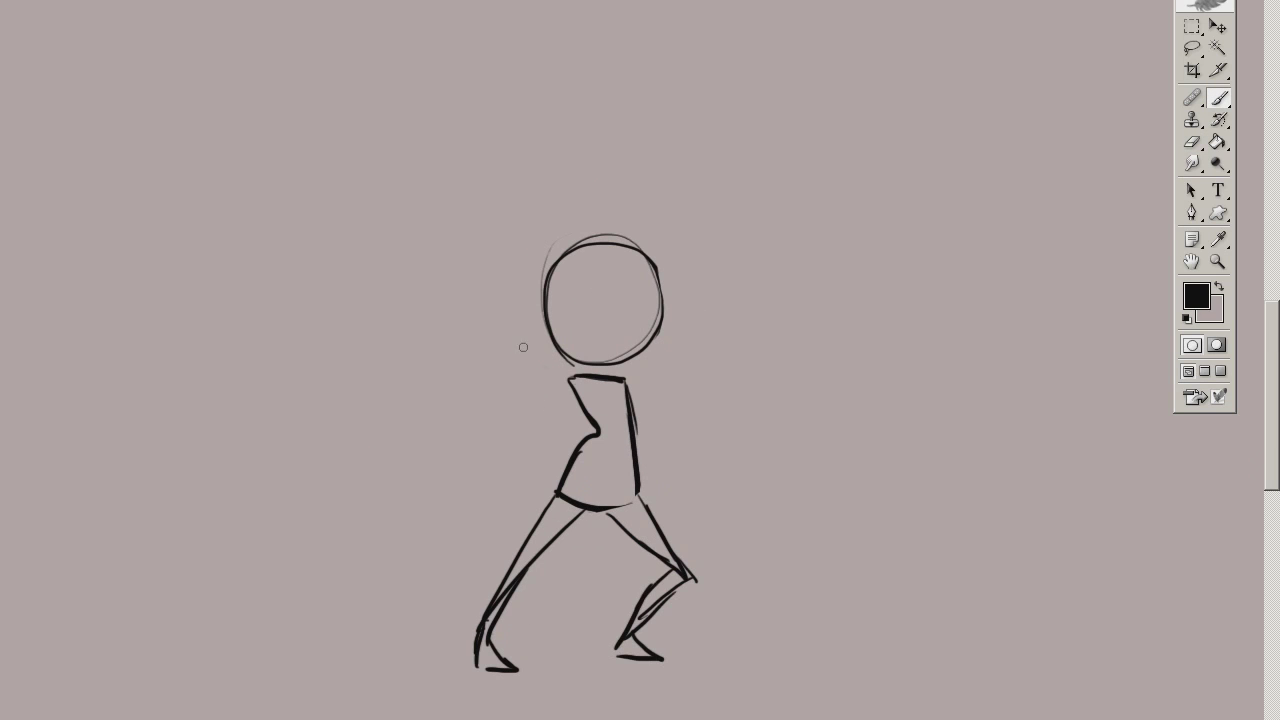
Sketch one arm stretched out and the other bent at the elbow, each ending in a simple hand
{"action": "key", "text": "e"}
{"action": "left_click_drag", "start_coordinate": [718, 400], "coordinate": [735, 415]}
{"action": "key", "text": "b"}
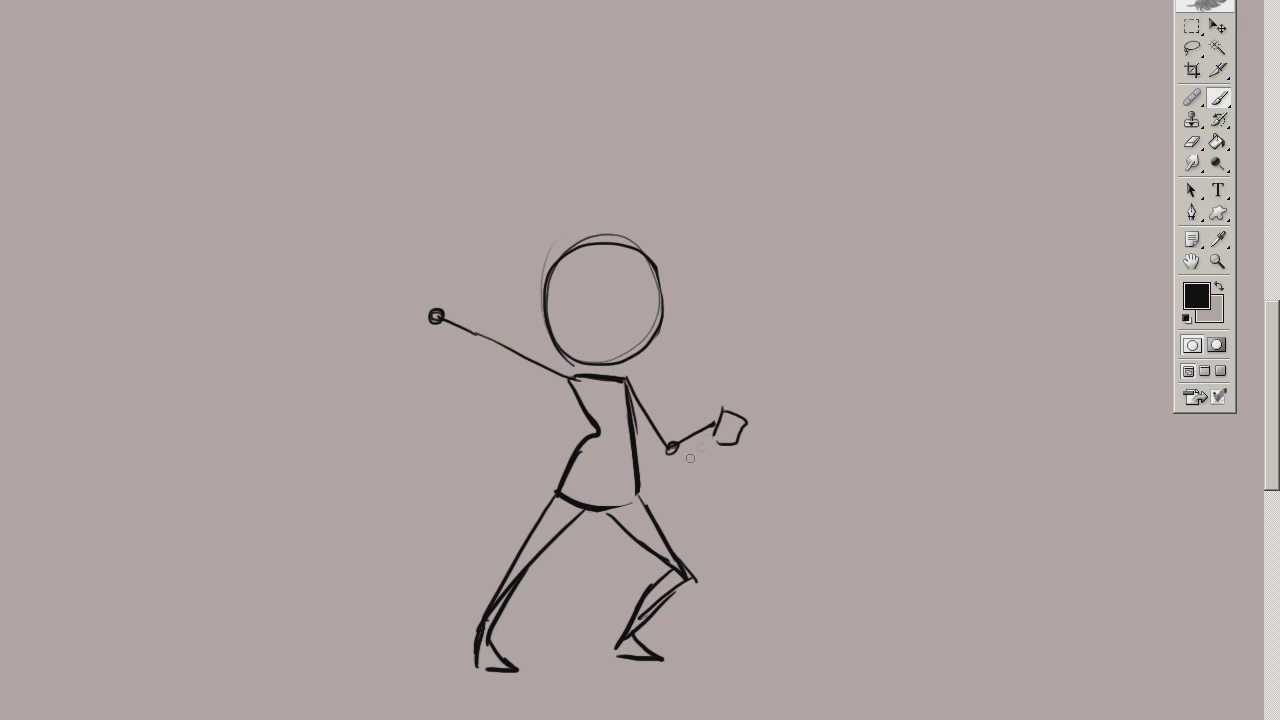
Sketch a long sword in the bent arm's hand, a second weapon in the outstretched hand, and straps on the legs
{"action": "mouse_move", "coordinate": [855, 242]}
{"action": "left_mouse_down"}
{"action": "mouse_move", "coordinate": [745, 418]}
{"action": "mouse_move", "coordinate": [900, 252]}
{"action": "left_mouse_up"}
{"action": "key", "text": "e"}
{"action": "key", "text": "b"}
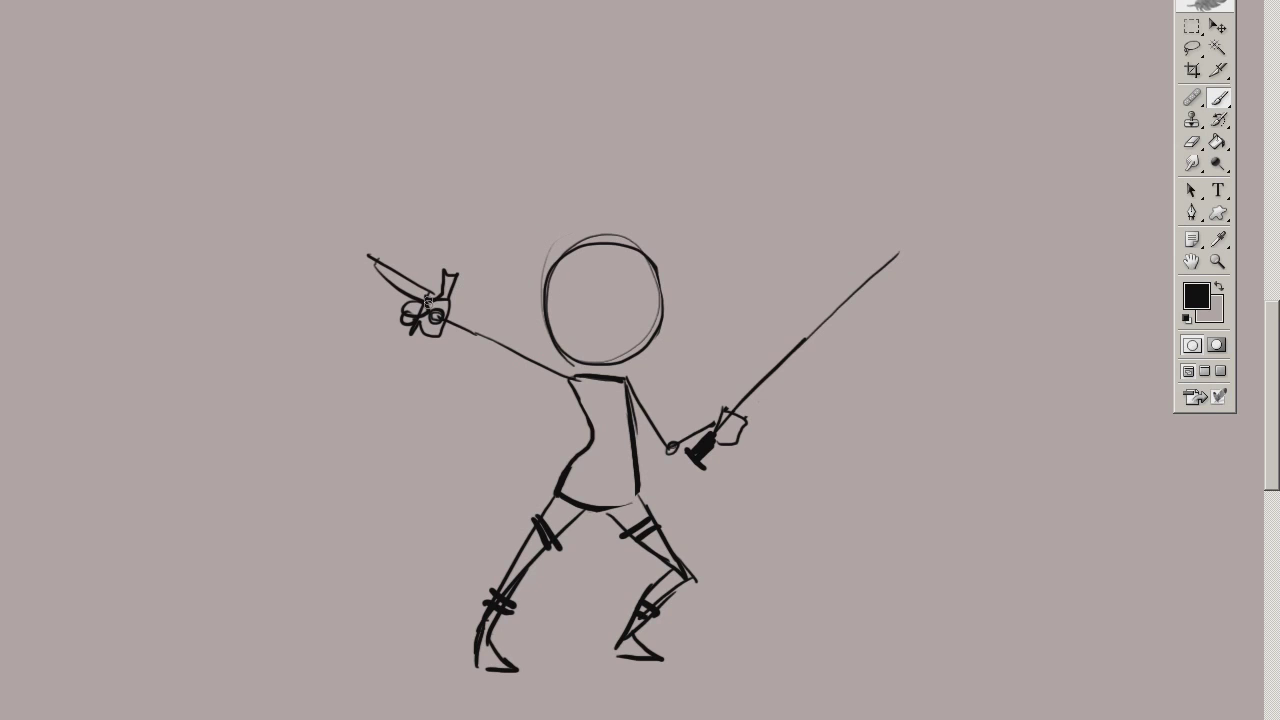
Add a ponytail and round headphones to the head, plus short sleeves and a buckled belt on the body
{"action": "left_click_drag", "start_coordinate": [654, 250], "coordinate": [668, 384]}
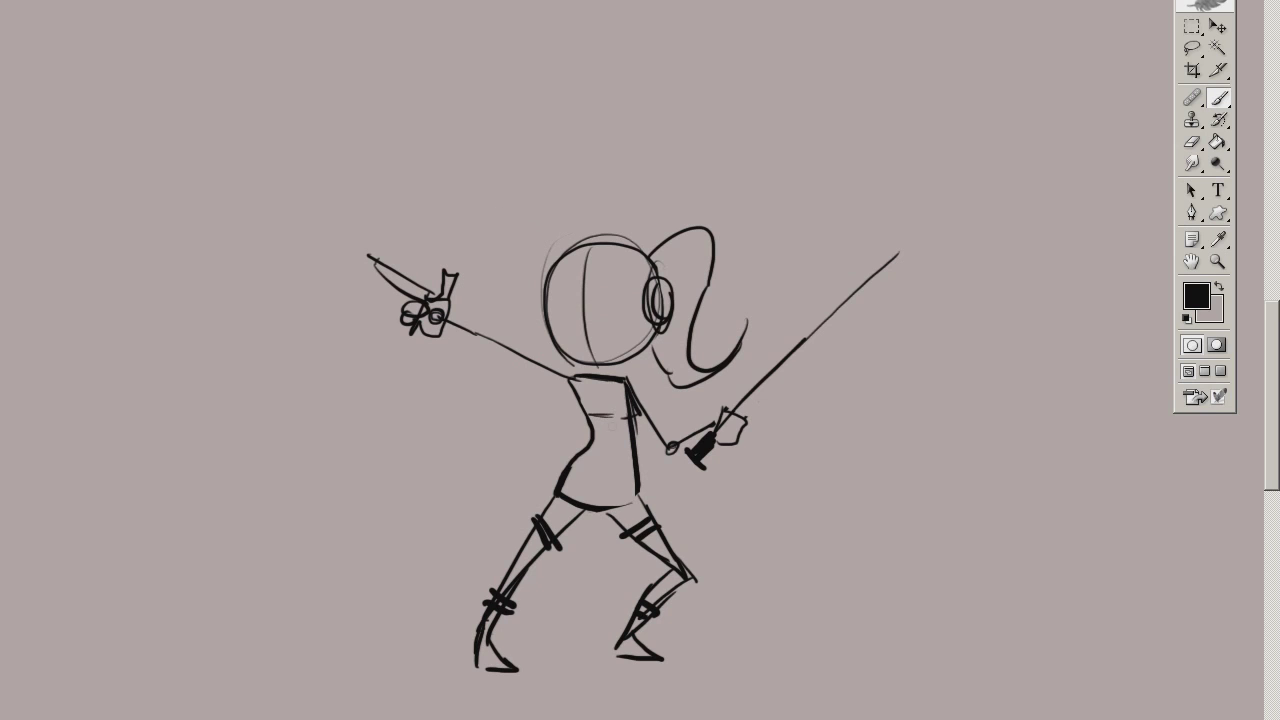
{"action": "key", "text": "e"}
{"action": "left_click_drag", "start_coordinate": [601, 492], "coordinate": [652, 498]}
{"action": "key", "text": "b"}
{"action": "scroll", "coordinate": [600, 520], "scroll_direction": "down", "scroll_amount": 2}
{"action": "key", "text": "e"}
{"action": "mouse_move", "coordinate": [565, 440]}
{"action": "left_mouse_down"}
{"action": "mouse_move", "coordinate": [628, 464]}
{"action": "mouse_move", "coordinate": [657, 446]}
{"action": "mouse_move", "coordinate": [607, 477]}
{"action": "left_mouse_up"}
{"action": "key", "text": "b"}
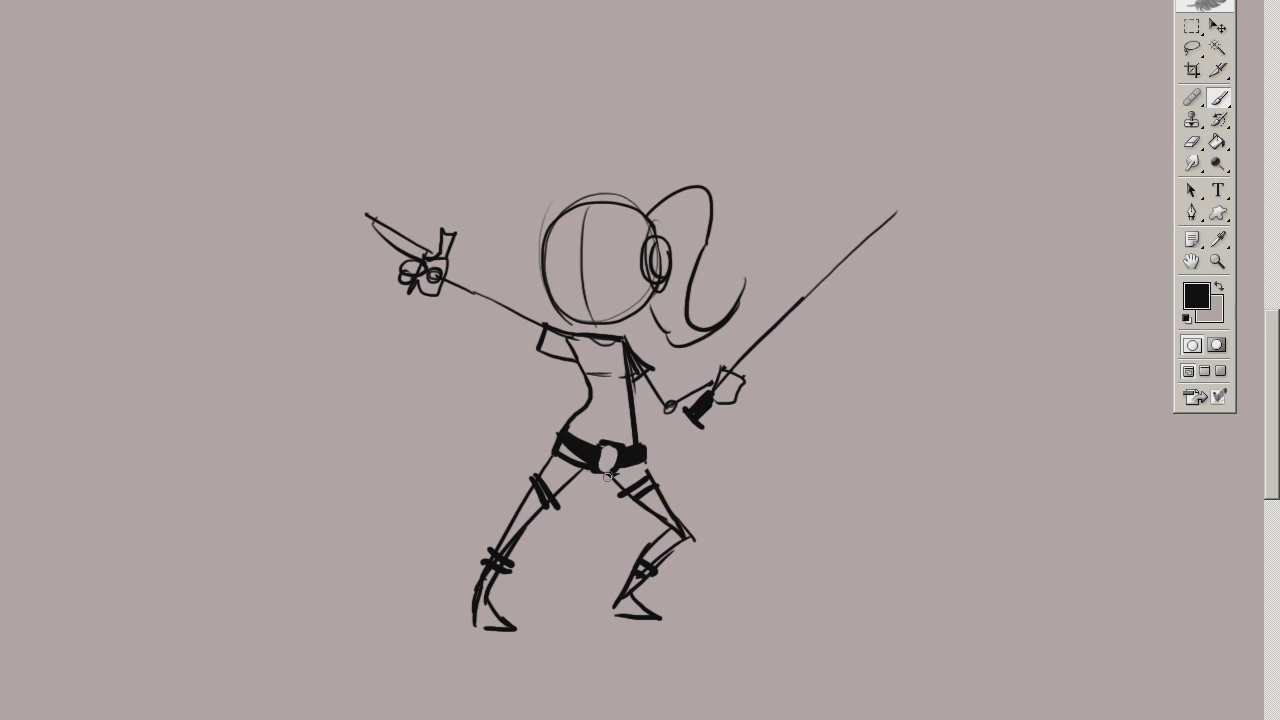
Sketch a cap with a curved, pointed brim over the head and erase the head guidelines inside it
{"action": "key", "text": "ctrl+plus"}
{"action": "left_click_drag", "start_coordinate": [680, 278], "coordinate": [405, 298]}
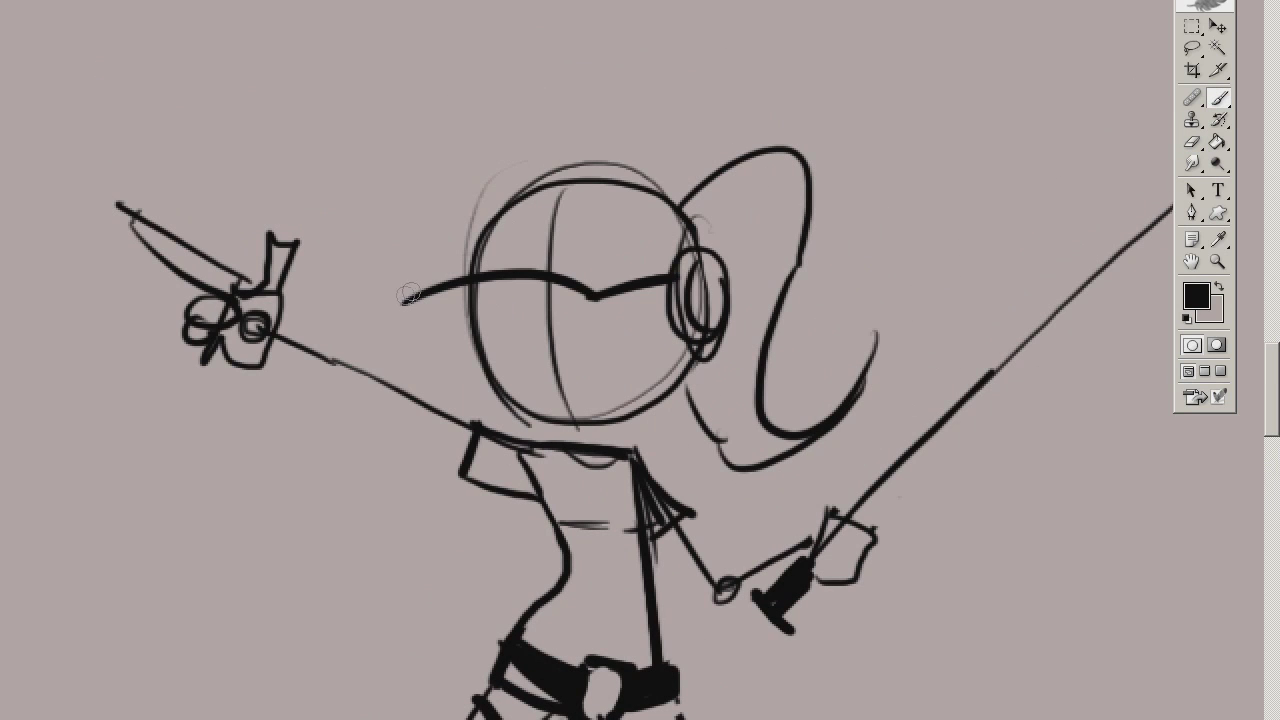
{"action": "mouse_move", "coordinate": [463, 207]}
{"action": "left_mouse_down"}
{"action": "mouse_move", "coordinate": [636, 116]}
{"action": "mouse_move", "coordinate": [678, 152]}
{"action": "mouse_move", "coordinate": [548, 143]}
{"action": "mouse_move", "coordinate": [725, 240]}
{"action": "left_mouse_up"}
{"action": "key", "text": "ctrl+z"}
{"action": "left_click_drag", "start_coordinate": [618, 232], "coordinate": [470, 255]}
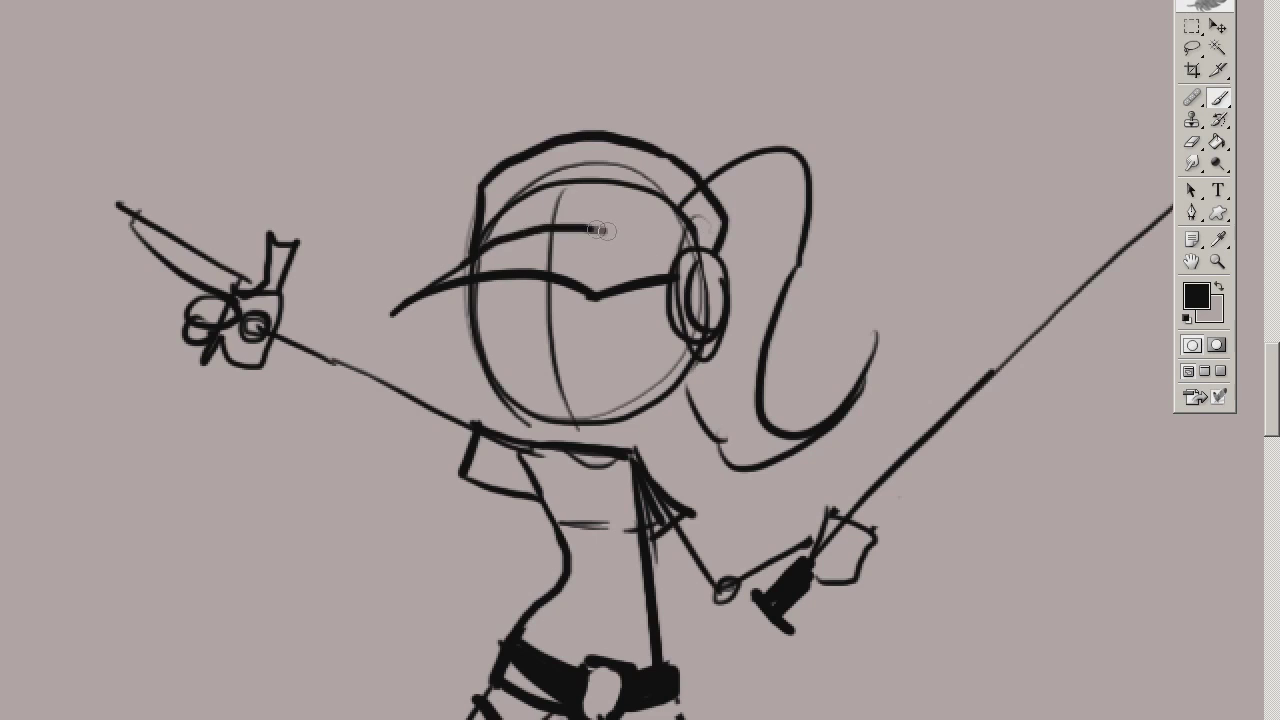
{"action": "key", "text": "ctrl+z"}
{"action": "mouse_move", "coordinate": [692, 250]}
{"action": "left_mouse_down"}
{"action": "mouse_move", "coordinate": [468, 258]}
{"action": "mouse_move", "coordinate": [700, 240]}
{"action": "left_mouse_up"}
{"action": "key", "text": "e"}
{"action": "left_click_drag", "start_coordinate": [510, 205], "coordinate": [690, 170]}
{"action": "key", "text": "b"}
Replace the lower head circle with a shaped cheek and chin outline and erase the vertical face guideline
{"action": "key", "text": "e"}
{"action": "left_click_drag", "start_coordinate": [470, 300], "coordinate": [525, 415]}
{"action": "key", "text": "b"}
{"action": "mouse_move", "coordinate": [476, 290]}
{"action": "left_mouse_down"}
{"action": "mouse_move", "coordinate": [479, 345]}
{"action": "mouse_move", "coordinate": [690, 368]}
{"action": "left_mouse_up"}
{"action": "key", "text": "e"}
{"action": "left_click_drag", "start_coordinate": [690, 360], "coordinate": [525, 415]}
{"action": "left_click_drag", "start_coordinate": [550, 248], "coordinate": [565, 400]}
{"action": "key", "text": "b"}
Sketch the eyes below the cap's brim, erasing stray lines around them
{"action": "left_click_drag", "start_coordinate": [574, 322], "coordinate": [638, 316]}
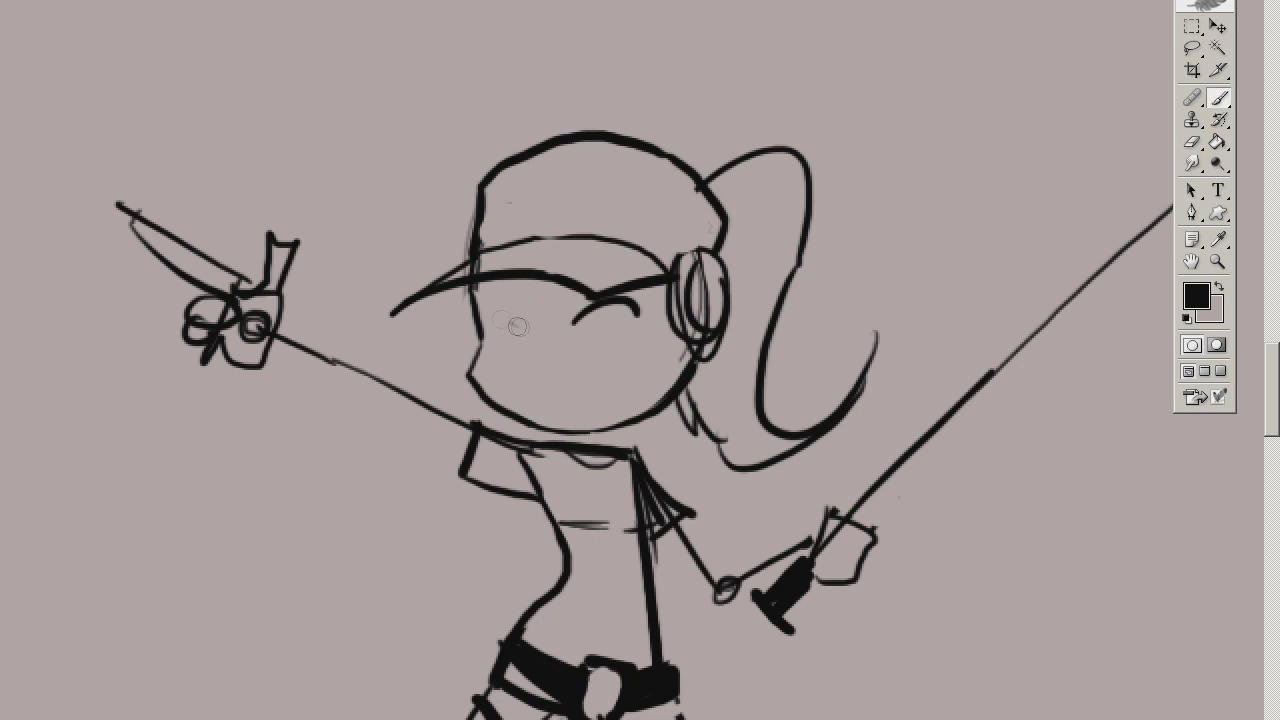
{"action": "key", "text": "e"}
{"action": "left_click_drag", "start_coordinate": [482, 305], "coordinate": [638, 310]}
{"action": "key", "text": "b"}
Clean up the neckline and upper torso lines and sketch a curved chest line
{"action": "key", "text": "e"}
{"action": "mouse_move", "coordinate": [645, 465]}
{"action": "left_mouse_down"}
{"action": "mouse_move", "coordinate": [645, 530]}
{"action": "mouse_move", "coordinate": [580, 520]}
{"action": "left_mouse_up"}
{"action": "key", "text": "b"}
{"action": "left_click_drag", "start_coordinate": [560, 516], "coordinate": [607, 515]}
Sketch a wide, slanted grin with a pointed tooth on the lower face
{"action": "left_click_drag", "start_coordinate": [621, 359], "coordinate": [646, 424]}
{"action": "left_click_drag", "start_coordinate": [598, 382], "coordinate": [658, 380]}
{"action": "left_click_drag", "start_coordinate": [515, 378], "coordinate": [604, 376]}
{"action": "mouse_move", "coordinate": [538, 378]}
{"action": "left_mouse_down"}
{"action": "mouse_move", "coordinate": [545, 396]}
{"action": "mouse_move", "coordinate": [644, 424]}
{"action": "left_mouse_up"}
{"action": "mouse_move", "coordinate": [560, 450]}
{"action": "left_mouse_down"}
{"action": "mouse_move", "coordinate": [612, 463]}
{"action": "mouse_move", "coordinate": [629, 378]}
{"action": "left_mouse_up"}
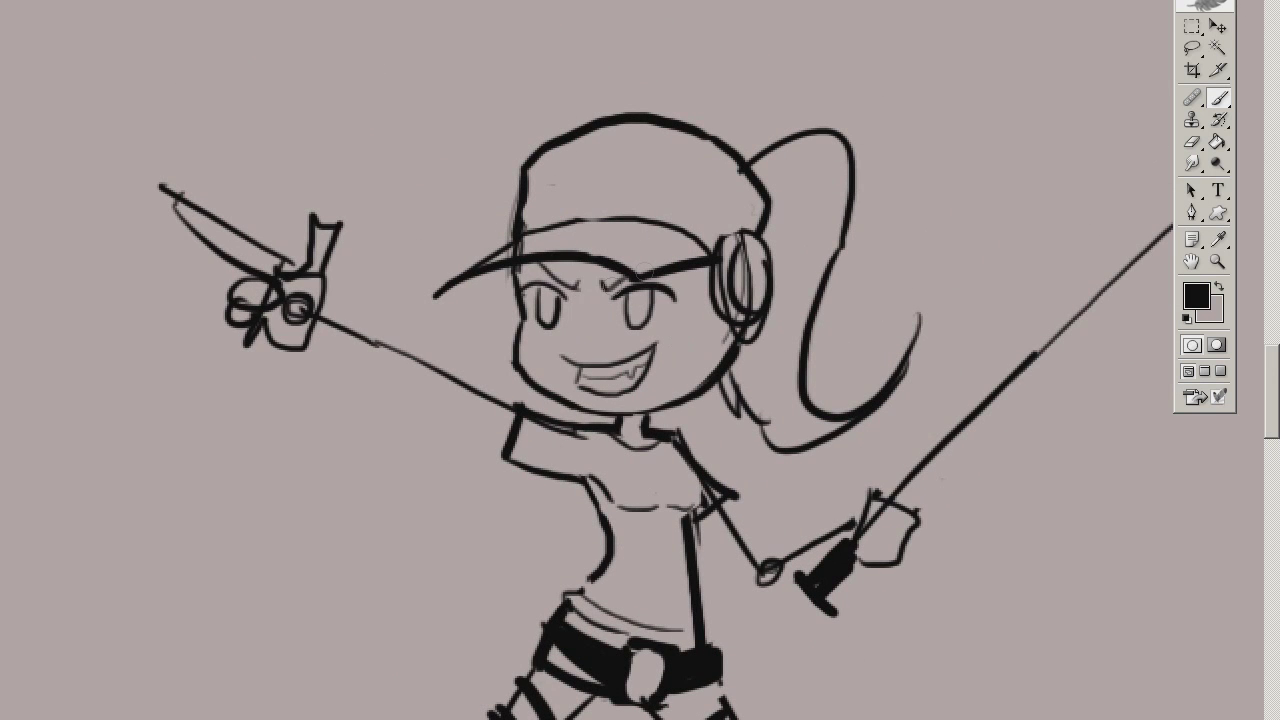
Sketch spiky bangs under the cap's brim and redraw the headphones larger with a microphone boom
{"action": "left_click_drag", "start_coordinate": [598, 252], "coordinate": [545, 336]}
{"action": "left_click_drag", "start_coordinate": [592, 248], "coordinate": [614, 264]}
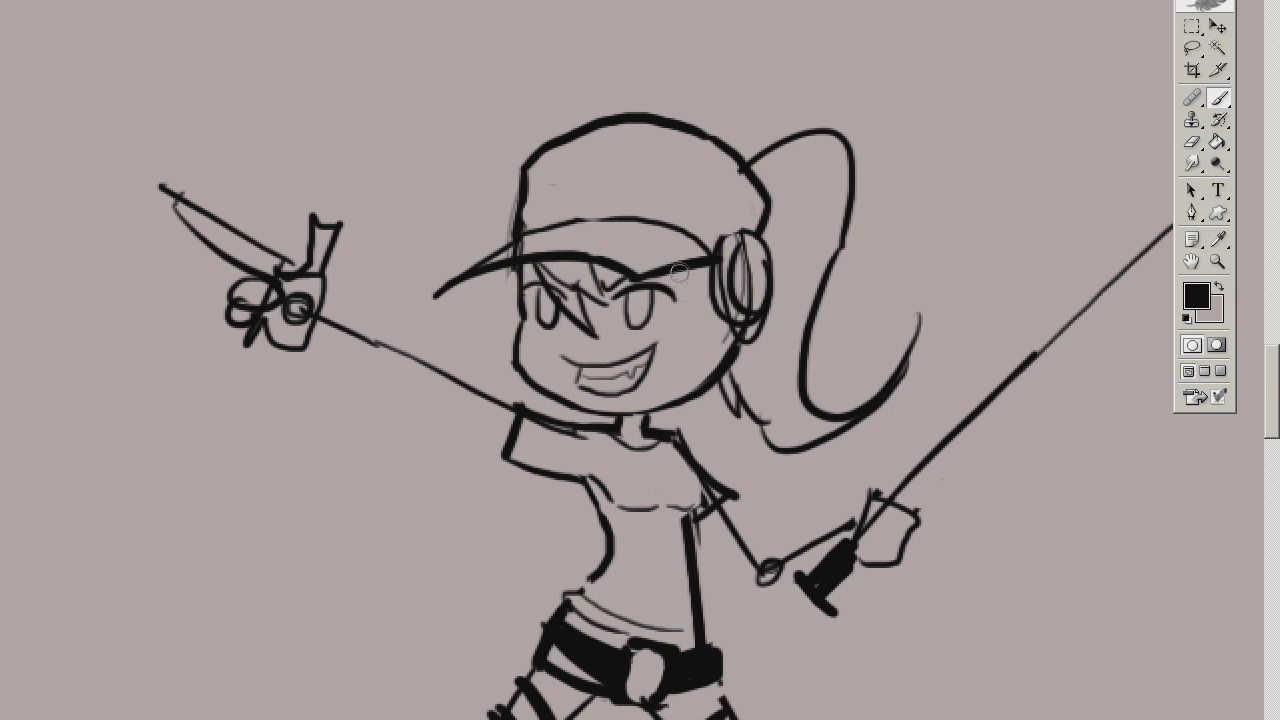
{"action": "left_click_drag", "start_coordinate": [680, 287], "coordinate": [745, 300]}
{"action": "left_click_drag", "start_coordinate": [745, 255], "coordinate": [720, 340]}
{"action": "mouse_move", "coordinate": [700, 250]}
{"action": "left_mouse_down"}
{"action": "mouse_move", "coordinate": [705, 355]}
{"action": "mouse_move", "coordinate": [724, 270]}
{"action": "mouse_move", "coordinate": [715, 355]}
{"action": "left_mouse_up"}
{"action": "key", "text": "ctrl+z"}
{"action": "left_click_drag", "start_coordinate": [730, 300], "coordinate": [728, 362]}
{"action": "mouse_move", "coordinate": [735, 398]}
{"action": "left_mouse_down"}
{"action": "mouse_move", "coordinate": [663, 385]}
{"action": "mouse_move", "coordinate": [648, 532]}
{"action": "left_mouse_up"}
Erase the lines beside the shoulder of the outstretched arm and sketch loose hair strands there
{"action": "key", "text": "ctrl+minus"}
{"action": "key", "text": "ctrl+plus"}
{"action": "key", "text": "e"}
{"action": "mouse_move", "coordinate": [516, 405]}
{"action": "left_mouse_down"}
{"action": "mouse_move", "coordinate": [468, 386]}
{"action": "mouse_move", "coordinate": [443, 510]}
{"action": "left_mouse_up"}
{"action": "key", "text": "b"}
{"action": "left_click_drag", "start_coordinate": [522, 338], "coordinate": [466, 390]}
Redraw the bent sword arm with real thickness, erasing its single-line sketch
{"action": "key", "text": "e"}
{"action": "mouse_move", "coordinate": [715, 490]}
{"action": "left_mouse_down"}
{"action": "mouse_move", "coordinate": [620, 360]}
{"action": "mouse_move", "coordinate": [586, 392]}
{"action": "left_mouse_up"}
{"action": "key", "text": "b"}
{"action": "mouse_move", "coordinate": [584, 305]}
{"action": "left_mouse_down"}
{"action": "mouse_move", "coordinate": [662, 440]}
{"action": "mouse_move", "coordinate": [768, 388]}
{"action": "left_mouse_up"}
{"action": "key", "text": "e"}
{"action": "key", "text": "b"}
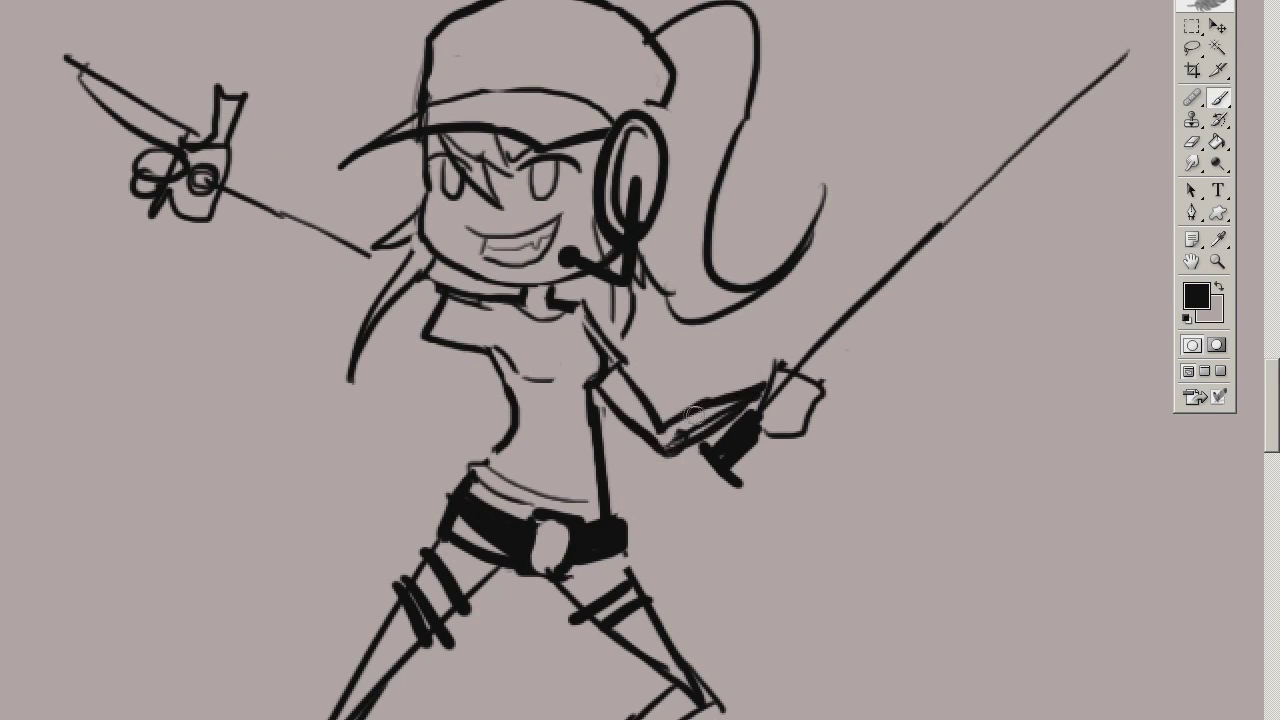
Select the whole sketch and apply a free transform to it
{"action": "key", "text": "ctrl+minus"}
{"action": "key", "text": "ctrl+a"}
{"action": "key", "text": "ctrl+t"}
{"action": "key", "text": "ctrl+plus"}
{"action": "key", "text": "m"}
{"action": "key", "text": "Return"}
Lower the sketch layer's opacity to a faint guide and create a new layer for the line art
{"action": "key", "text": "F7"}
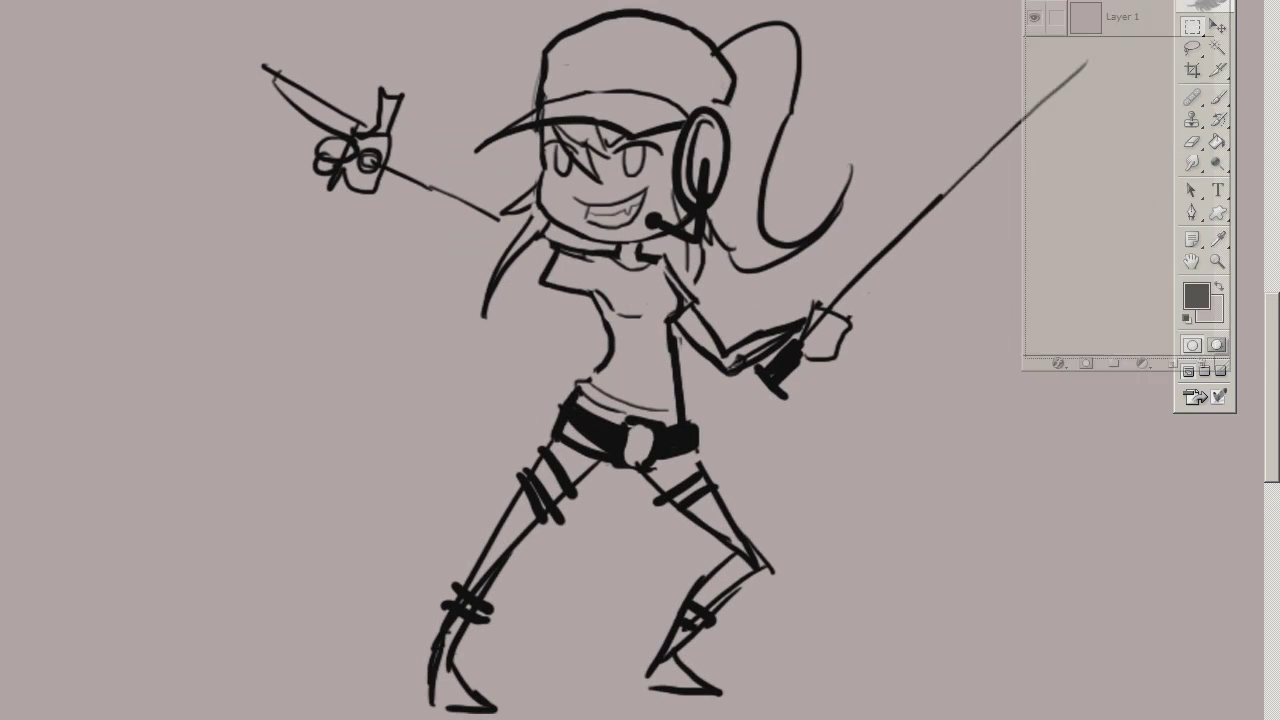
{"action": "key", "text": "3"}
{"action": "key", "text": "ctrl+shift+alt+n"}
{"action": "key", "text": "F7"}
Ink the face outline from the temple around the cheek and chin with a thick black line
{"action": "key", "text": "ctrl+plus"}
{"action": "key", "text": "b"}
{"action": "scroll", "coordinate": [640, 360], "scroll_direction": "up", "scroll_amount": 5}
{"action": "mouse_move", "coordinate": [370, 285]}
{"action": "left_mouse_down"}
{"action": "mouse_move", "coordinate": [362, 475]}
{"action": "mouse_move", "coordinate": [657, 462]}
{"action": "mouse_move", "coordinate": [586, 505]}
{"action": "mouse_move", "coordinate": [657, 460]}
{"action": "left_mouse_up"}
{"action": "key", "text": "ctrl+z"}
{"action": "key", "text": "ctrl+z"}
{"action": "key", "text": "ctrl+z"}
Ink the upper eyelids of both eyes with tapered curves and flicked outer lashes
{"action": "left_click_drag", "start_coordinate": [502, 334], "coordinate": [605, 338]}
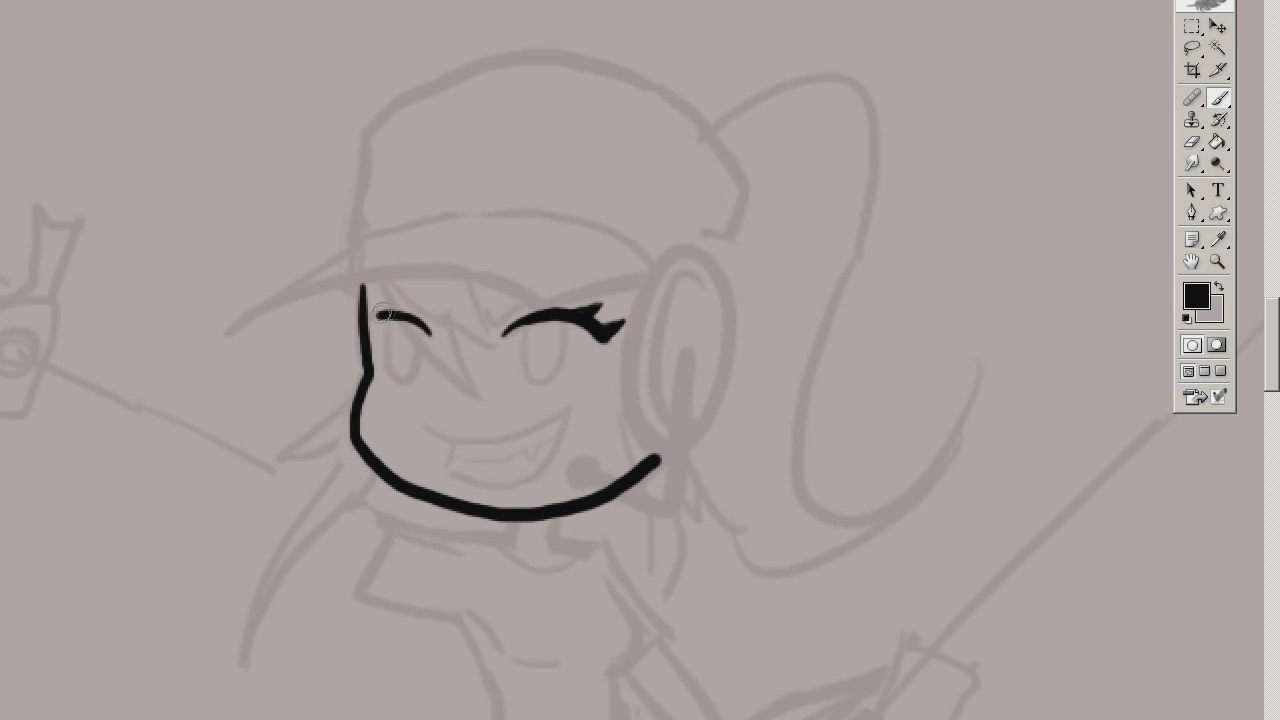
{"action": "key", "text": "ctrl+z"}
{"action": "mouse_move", "coordinate": [521, 368]}
{"action": "left_mouse_down"}
{"action": "mouse_move", "coordinate": [566, 332]}
{"action": "mouse_move", "coordinate": [678, 300]}
{"action": "left_mouse_up"}
{"action": "key", "text": "ctrl+plus"}
{"action": "left_click_drag", "start_coordinate": [424, 300], "coordinate": [470, 318]}
Ink the irises of both eyes with inner contour lines, leaving a small rounded highlight notch in each
{"action": "key", "text": "e"}
{"action": "left_click_drag", "start_coordinate": [668, 318], "coordinate": [666, 320]}
{"action": "left_click_drag", "start_coordinate": [464, 318], "coordinate": [462, 320]}
{"action": "key", "text": "b"}
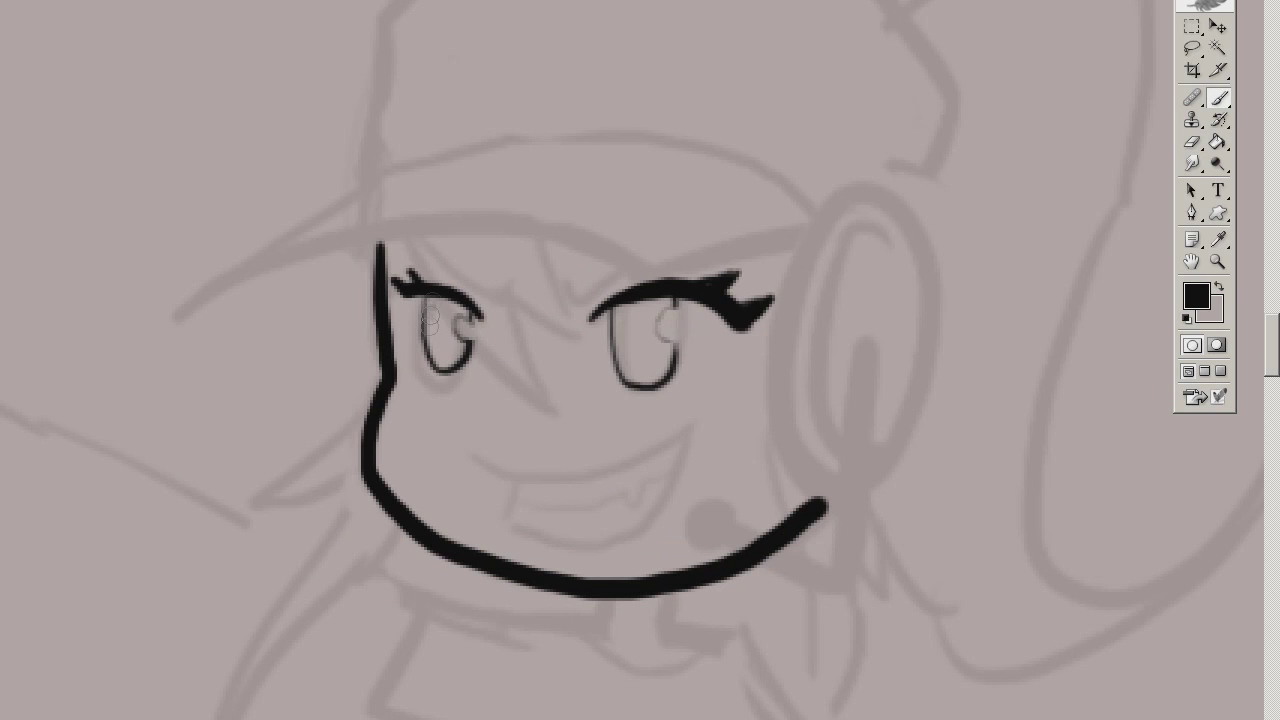
{"action": "left_click_drag", "start_coordinate": [618, 300], "coordinate": [672, 345]}
{"action": "key", "text": "ctrl+minus"}
{"action": "key", "text": "ctrl+plus"}
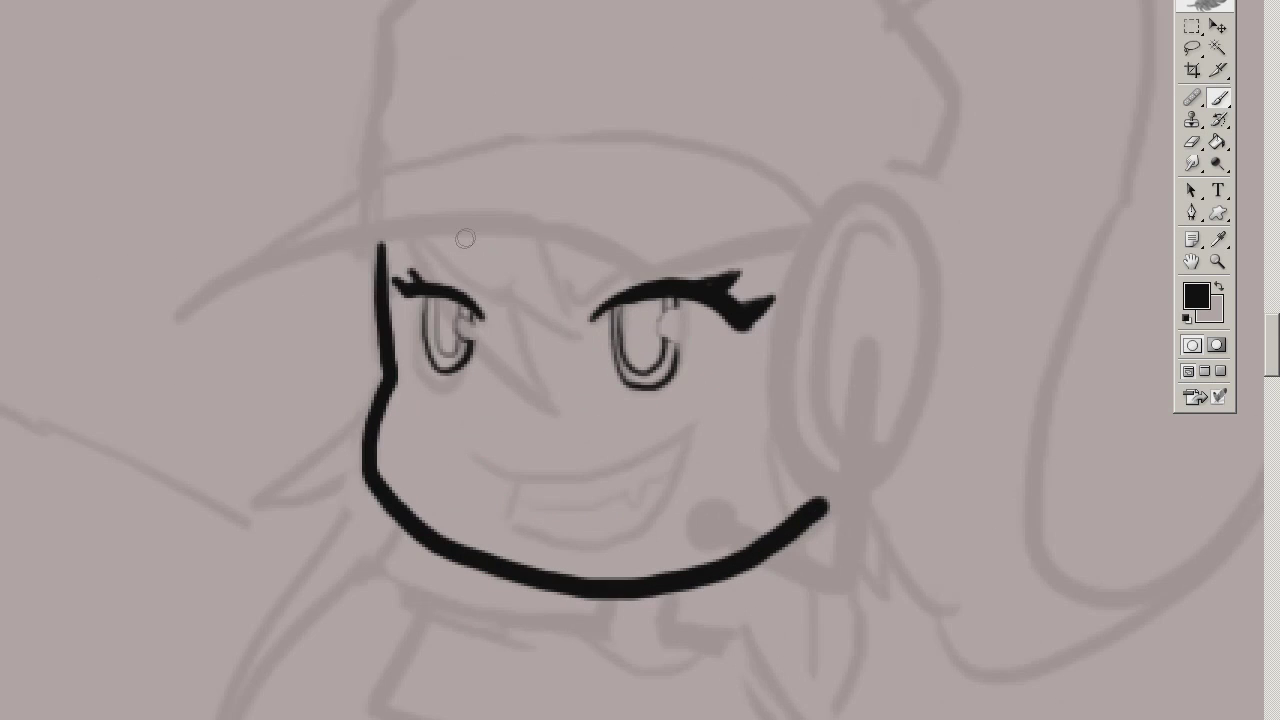
Ink the spiky bangs over the forehead and the curved, pointed brim of the cap
{"action": "left_click_drag", "start_coordinate": [457, 234], "coordinate": [548, 398]}
{"action": "left_click_drag", "start_coordinate": [578, 248], "coordinate": [582, 350]}
{"action": "mouse_move", "coordinate": [182, 318]}
{"action": "left_mouse_down"}
{"action": "mouse_move", "coordinate": [470, 237]}
{"action": "mouse_move", "coordinate": [800, 252]}
{"action": "mouse_move", "coordinate": [830, 210]}
{"action": "mouse_move", "coordinate": [630, 210]}
{"action": "left_mouse_up"}
Ink the headphone cup as a thick oval with a thinner inner oval and a small oval button inside
{"action": "left_click_drag", "start_coordinate": [612, 228], "coordinate": [600, 395]}
{"action": "key", "text": "ctrl+z"}
{"action": "mouse_move", "coordinate": [638, 462]}
{"action": "left_mouse_down"}
{"action": "mouse_move", "coordinate": [608, 232]}
{"action": "mouse_move", "coordinate": [632, 460]}
{"action": "left_mouse_up"}
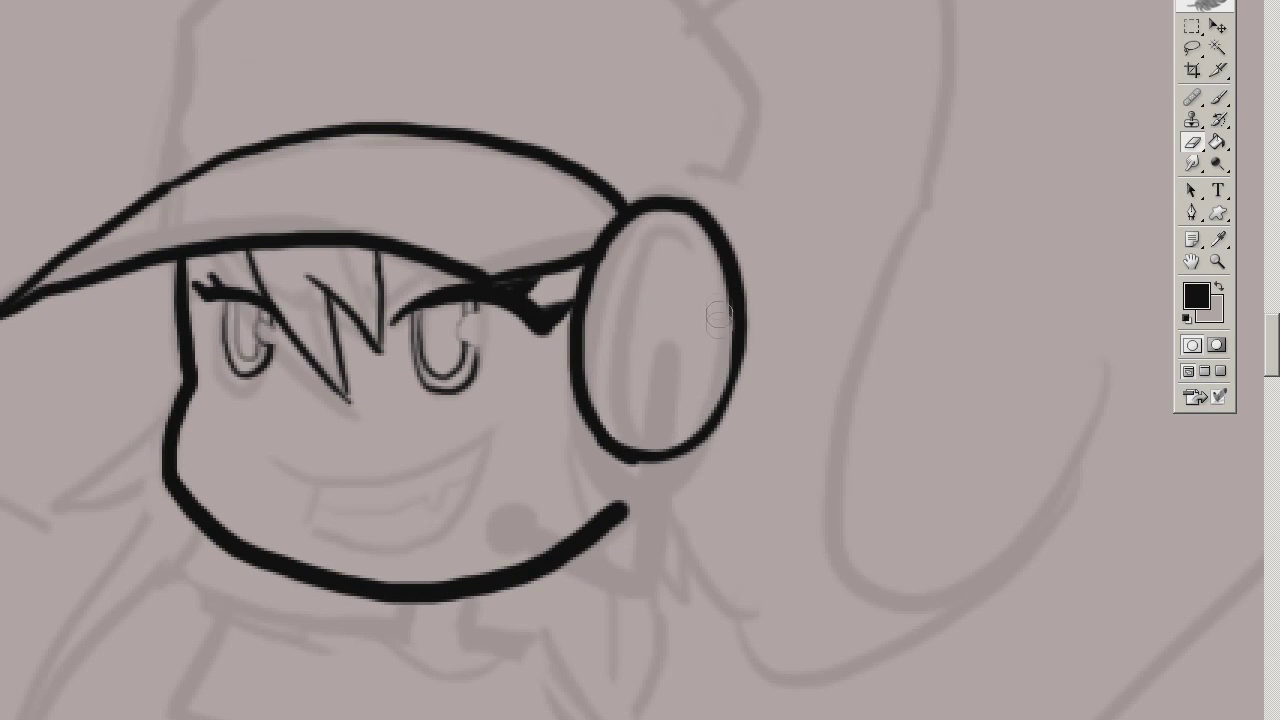
{"action": "left_click_drag", "start_coordinate": [680, 234], "coordinate": [672, 418]}
{"action": "key", "text": "ctrl+z"}
{"action": "left_click_drag", "start_coordinate": [690, 245], "coordinate": [665, 242]}
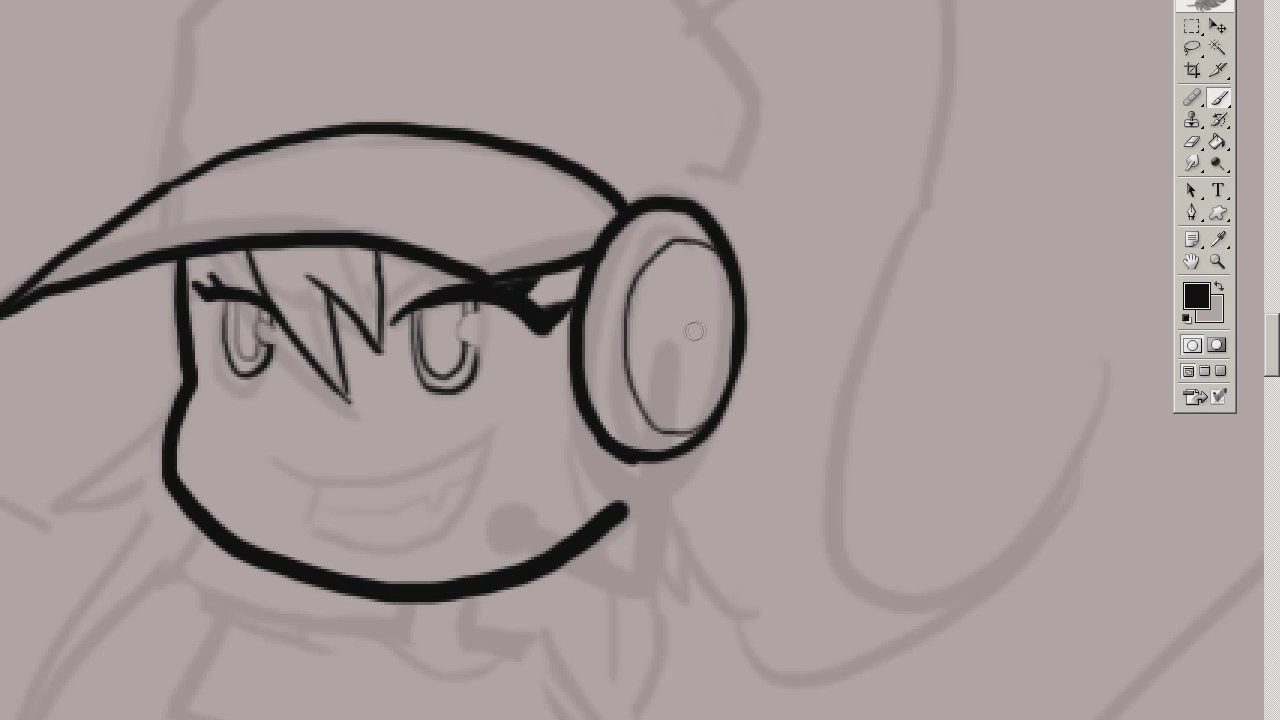
{"action": "left_click_drag", "start_coordinate": [700, 308], "coordinate": [695, 310]}
Ink the cap's crown and the headphone band running from the ear cup over its back edge
{"action": "key", "text": "ctrl+minus"}
{"action": "key", "text": "ctrl+minus"}
{"action": "key", "text": "ctrl+plus"}
{"action": "mouse_move", "coordinate": [648, 420]}
{"action": "left_mouse_down"}
{"action": "mouse_move", "coordinate": [660, 370]}
{"action": "mouse_move", "coordinate": [708, 328]}
{"action": "mouse_move", "coordinate": [665, 430]}
{"action": "left_mouse_up"}
{"action": "mouse_move", "coordinate": [590, 245]}
{"action": "left_mouse_down"}
{"action": "mouse_move", "coordinate": [705, 268]}
{"action": "mouse_move", "coordinate": [455, 305]}
{"action": "mouse_move", "coordinate": [445, 410]}
{"action": "left_mouse_up"}
{"action": "scroll", "coordinate": [445, 410], "scroll_direction": "down", "scroll_amount": 3}
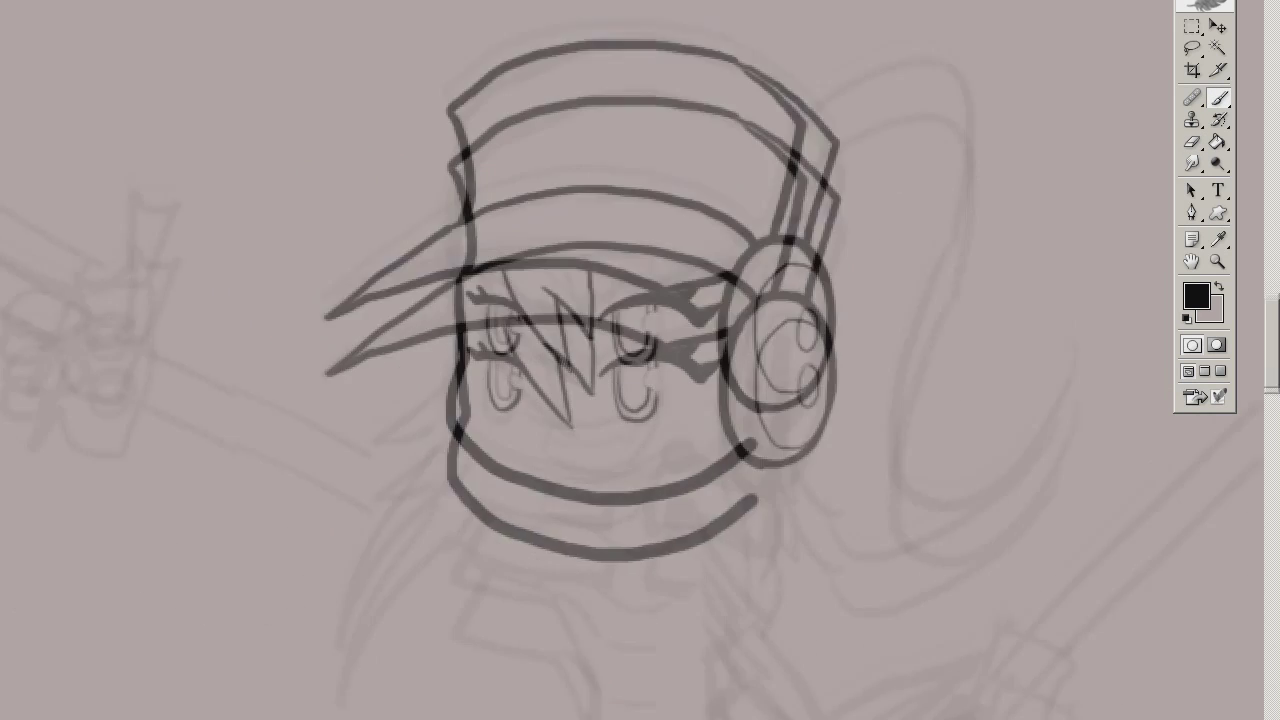
{"action": "key", "text": "ctrl+plus"}
{"action": "key", "text": "ctrl+z"}
{"action": "left_click_drag", "start_coordinate": [345, 222], "coordinate": [362, 390]}
Reshape the outer lashes of the eye nearest the headphones into separate spikes
{"action": "key", "text": "e"}
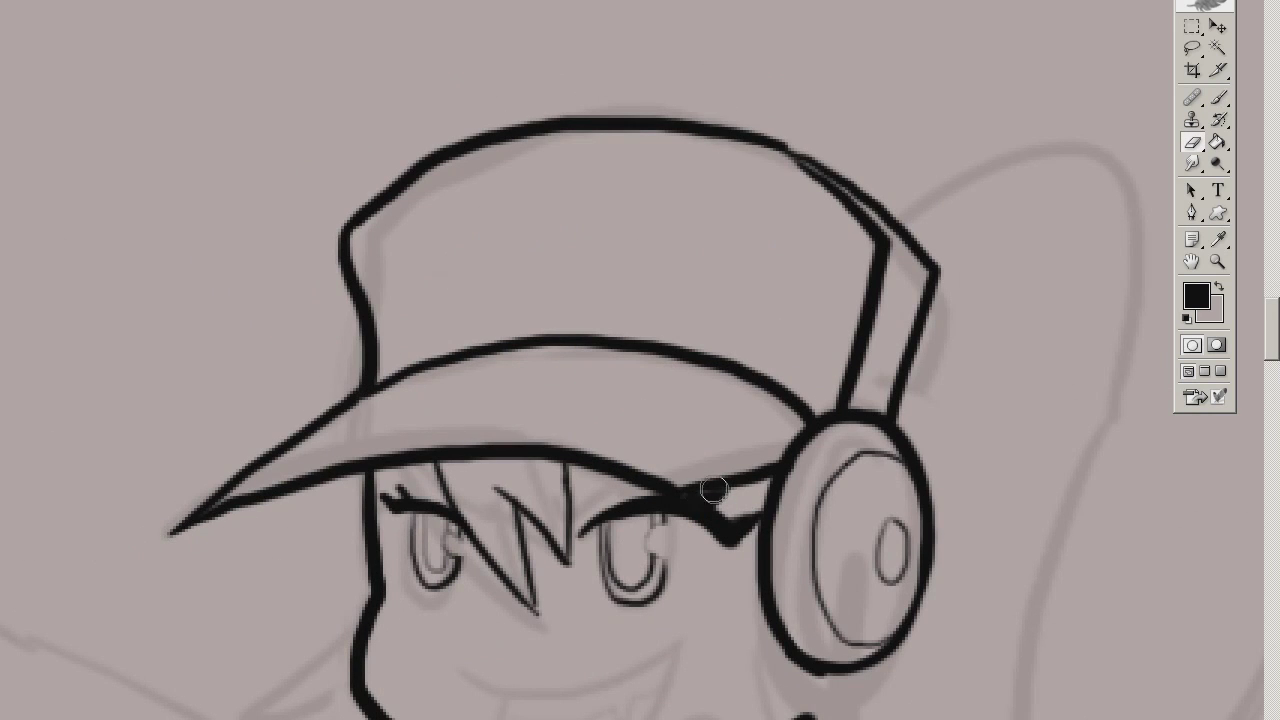
{"action": "key", "text": "b"}
{"action": "mouse_move", "coordinate": [728, 512]}
{"action": "left_mouse_down"}
{"action": "mouse_move", "coordinate": [720, 494]}
{"action": "mouse_move", "coordinate": [722, 512]}
{"action": "left_mouse_up"}
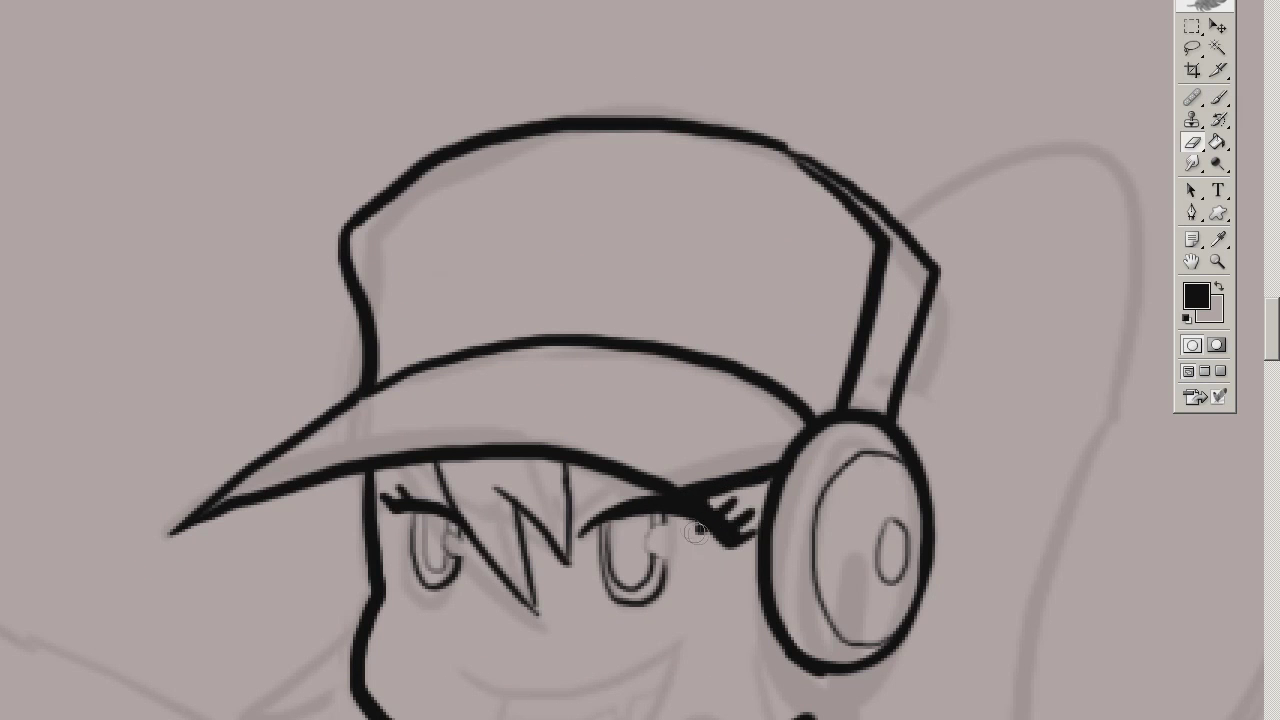
Ink the slanted grin with a tooth line and a fang, and clean up the corner of the mouth
{"action": "key", "text": "e"}
{"action": "left_click_drag", "start_coordinate": [512, 690], "coordinate": [540, 555]}
{"action": "key", "text": "b"}
{"action": "mouse_move", "coordinate": [495, 548]}
{"action": "left_mouse_down"}
{"action": "mouse_move", "coordinate": [540, 555]}
{"action": "mouse_move", "coordinate": [545, 618]}
{"action": "mouse_move", "coordinate": [690, 555]}
{"action": "left_mouse_up"}
{"action": "left_click_drag", "start_coordinate": [710, 480], "coordinate": [760, 505]}
{"action": "key", "text": "e"}
{"action": "left_click_drag", "start_coordinate": [700, 500], "coordinate": [720, 530]}
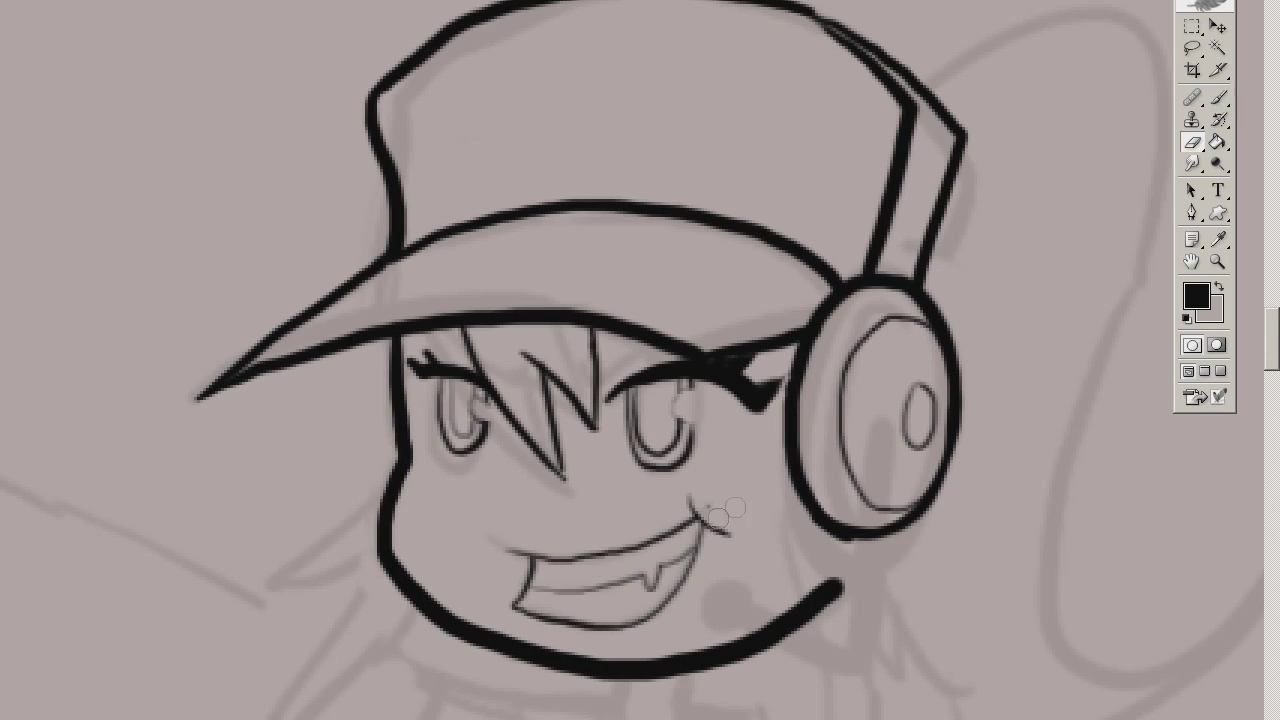
{"action": "key", "text": "ctrl+minus"}
{"action": "key", "text": "ctrl+minus"}
{"action": "key", "text": "ctrl+minus"}
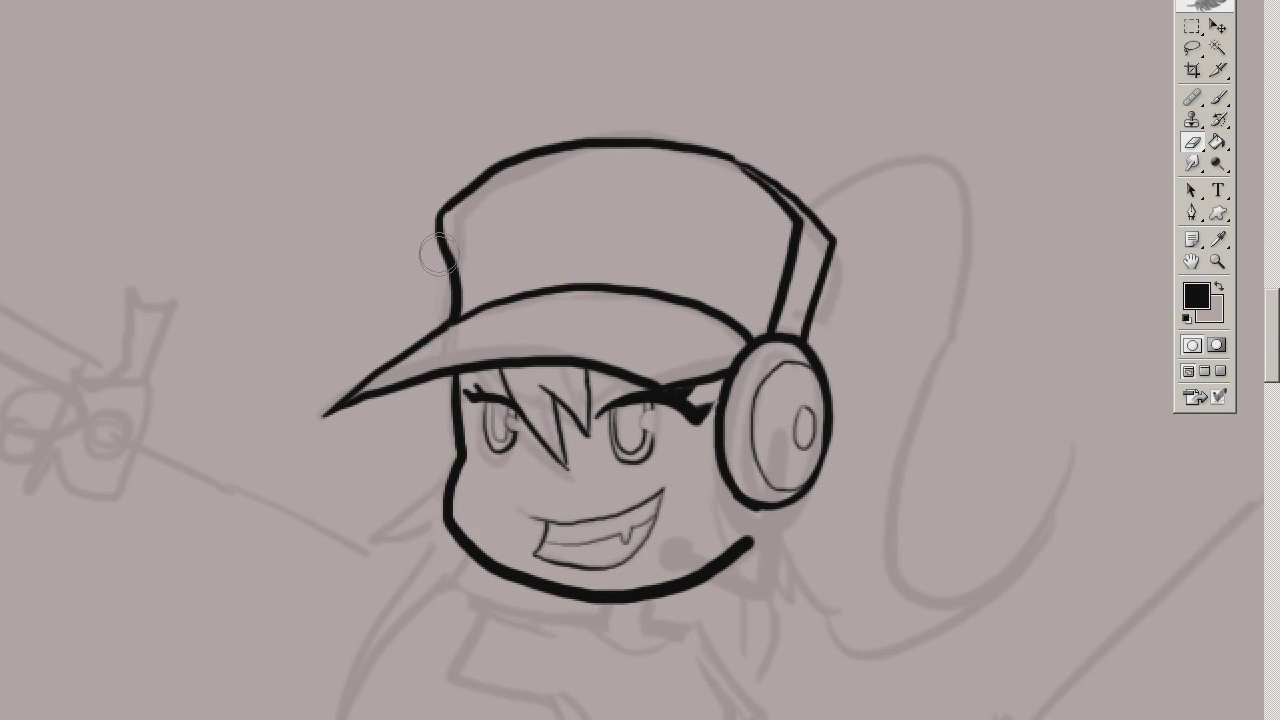
Try to reshape the cap's crown with a lower front corner and a redrawn top edge
{"action": "key", "text": "b"}
{"action": "mouse_move", "coordinate": [455, 300]}
{"action": "left_mouse_down"}
{"action": "mouse_move", "coordinate": [445, 235]}
{"action": "mouse_move", "coordinate": [530, 175]}
{"action": "mouse_move", "coordinate": [685, 142]}
{"action": "left_mouse_up"}
{"action": "key", "text": "e"}
{"action": "left_click_drag", "start_coordinate": [480, 185], "coordinate": [720, 80]}
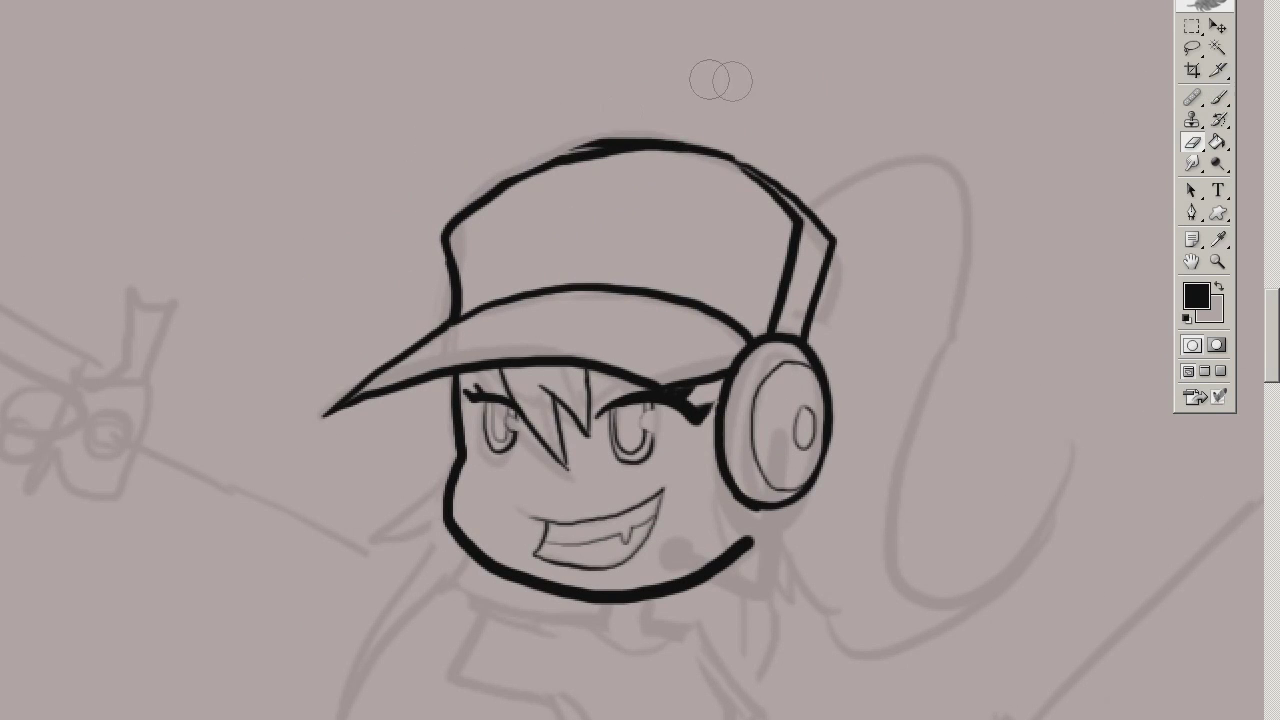
{"action": "key", "text": "b"}
{"action": "left_click_drag", "start_coordinate": [650, 140], "coordinate": [745, 172]}
{"action": "left_click_drag", "start_coordinate": [610, 148], "coordinate": [780, 215]}
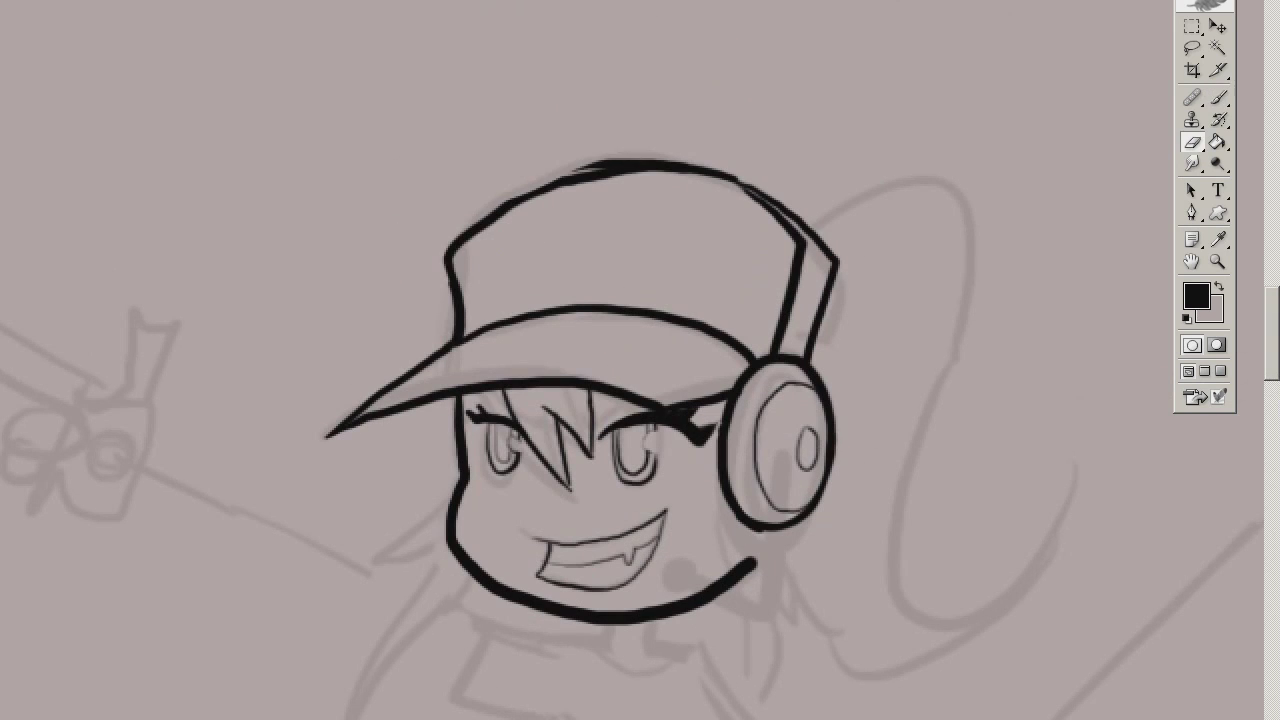
Ink a thin round emblem on the front of the cap
{"action": "left_click_drag", "start_coordinate": [555, 206], "coordinate": [550, 210]}
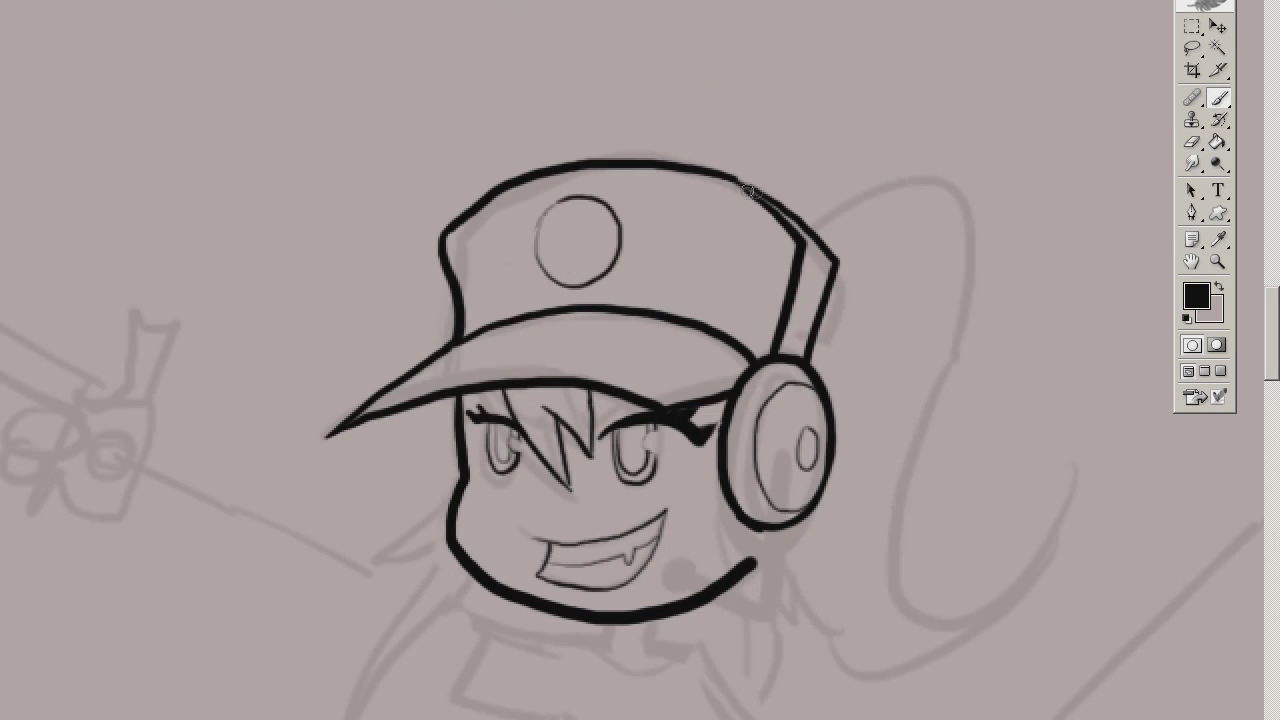
Ink the back panel of the cap behind the headband and a thin vertical seam on the cap's side
{"action": "left_click_drag", "start_coordinate": [748, 190], "coordinate": [765, 355]}
{"action": "left_click_drag", "start_coordinate": [700, 400], "coordinate": [585, 331]}
{"action": "left_click_drag", "start_coordinate": [745, 200], "coordinate": [725, 315]}
{"action": "left_click_drag", "start_coordinate": [600, 350], "coordinate": [645, 299]}
Clean up the pointed tip of the cap's brim and add dashed stitching along the brim near the headphones
{"action": "left_click_drag", "start_coordinate": [276, 311], "coordinate": [288, 326]}
{"action": "key", "text": "e"}
{"action": "left_click_drag", "start_coordinate": [272, 318], "coordinate": [288, 326]}
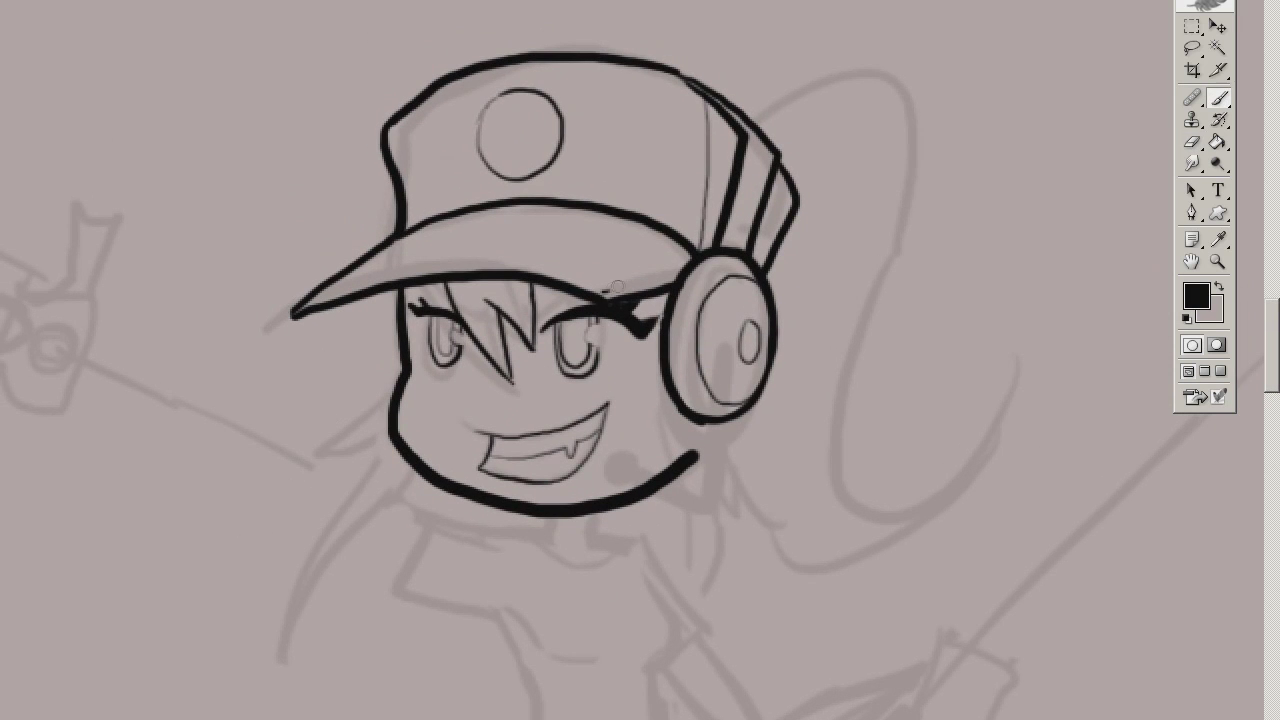
{"action": "left_click_drag", "start_coordinate": [600, 291], "coordinate": [668, 281]}
Ink both sides of the torso, curving in at the waist and flaring out to the hips
{"action": "scroll", "coordinate": [586, 362], "scroll_direction": "down", "scroll_amount": 3}
{"action": "scroll", "coordinate": [707, 362], "scroll_direction": "down", "scroll_amount": 2}
{"action": "left_click_drag", "start_coordinate": [487, 386], "coordinate": [405, 676]}
{"action": "left_click_drag", "start_coordinate": [640, 442], "coordinate": [652, 600]}
{"action": "scroll", "coordinate": [650, 420], "scroll_direction": "down", "scroll_amount": 4}
{"action": "key", "text": "e"}
{"action": "key", "text": "ctrl+z"}
{"action": "key", "text": "b"}
{"action": "mouse_move", "coordinate": [642, 238]}
{"action": "left_mouse_down"}
{"action": "mouse_move", "coordinate": [668, 445]}
{"action": "mouse_move", "coordinate": [690, 510]}
{"action": "mouse_move", "coordinate": [651, 413]}
{"action": "left_mouse_up"}
{"action": "key", "text": "ctrl+z"}
Ink the curved bust line across the front of the shirt
{"action": "scroll", "coordinate": [660, 400], "scroll_direction": "up", "scroll_amount": 6}
{"action": "left_click_drag", "start_coordinate": [514, 441], "coordinate": [600, 491]}
{"action": "left_click_drag", "start_coordinate": [621, 486], "coordinate": [647, 485]}
{"action": "key", "text": "ctrl+z"}
Ink the angular short sleeves and the rounded neckline of the shirt
{"action": "left_click_drag", "start_coordinate": [398, 433], "coordinate": [496, 445]}
{"action": "key", "text": "e"}
{"action": "key", "text": "b"}
{"action": "left_click_drag", "start_coordinate": [543, 368], "coordinate": [556, 397]}
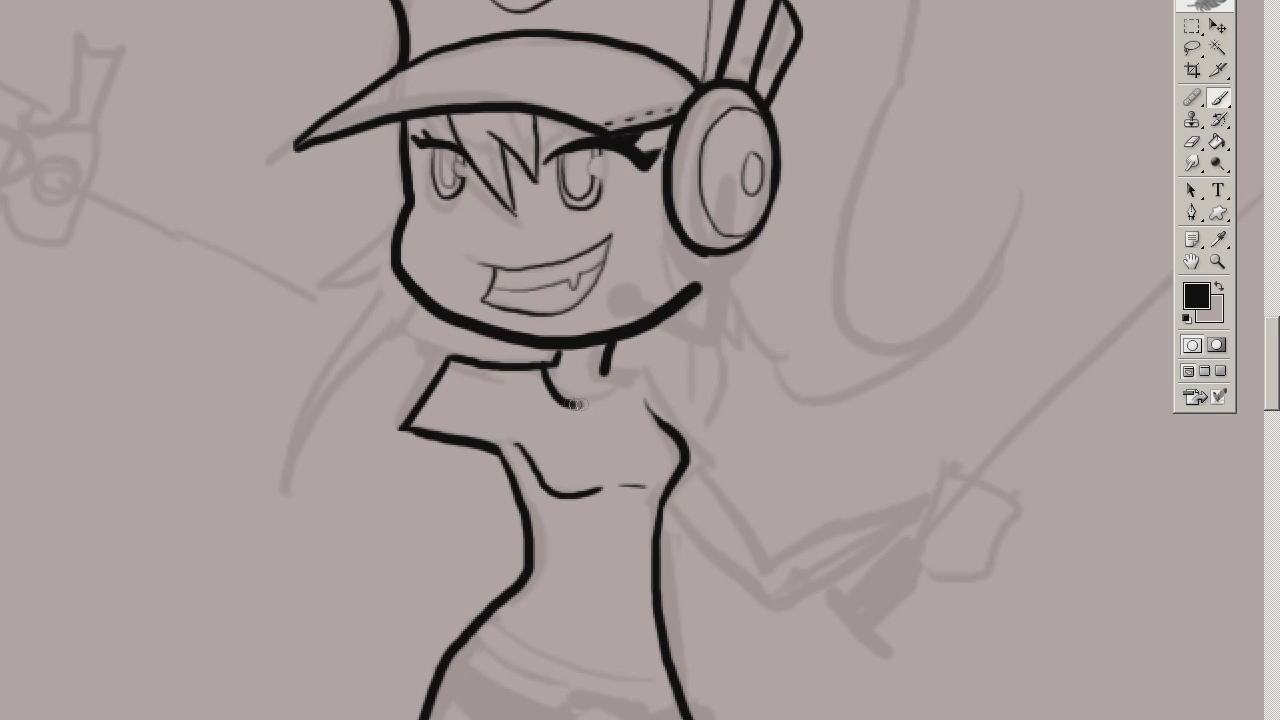
{"action": "left_click_drag", "start_coordinate": [451, 360], "coordinate": [412, 428]}
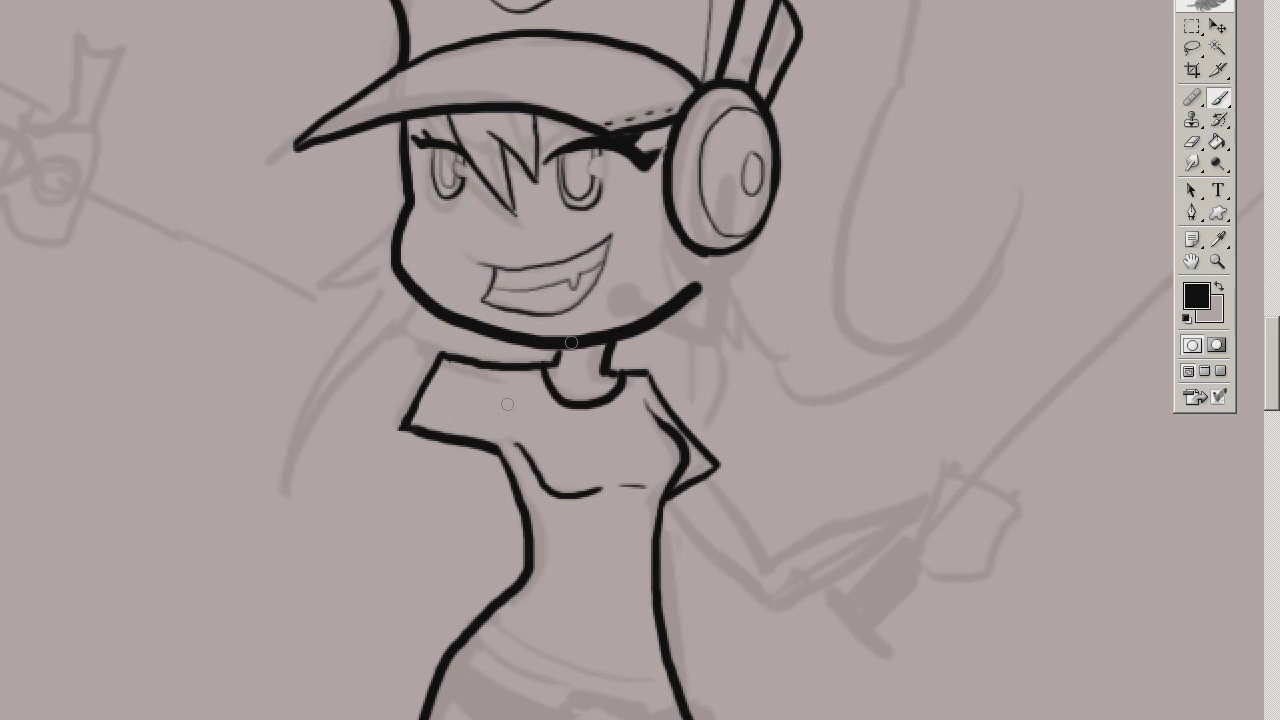
Ink a necklace with two dog tags on the chest and thin out the bust line by erasing
{"action": "mouse_move", "coordinate": [549, 362]}
{"action": "left_mouse_down"}
{"action": "mouse_move", "coordinate": [612, 453]}
{"action": "mouse_move", "coordinate": [620, 497]}
{"action": "mouse_move", "coordinate": [525, 450]}
{"action": "left_mouse_up"}
{"action": "key", "text": "e"}
{"action": "key", "text": "b"}
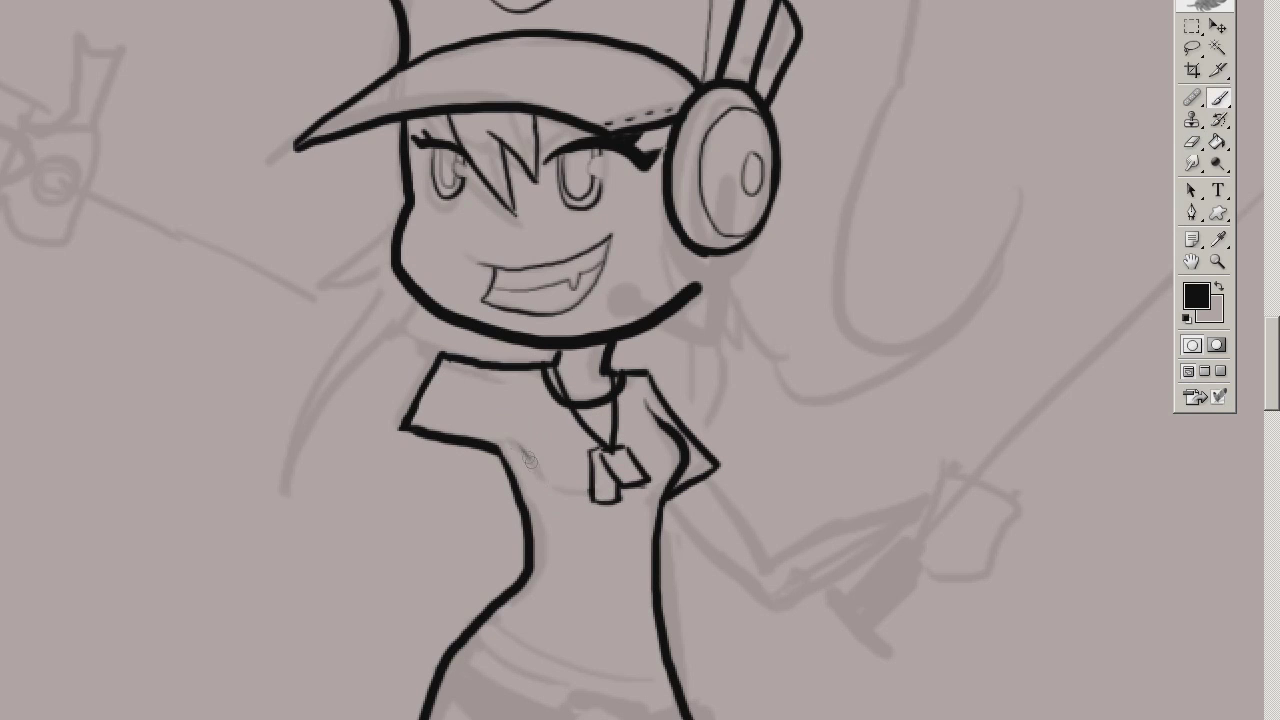
{"action": "key", "text": "e"}
{"action": "mouse_move", "coordinate": [650, 420]}
{"action": "left_mouse_down"}
{"action": "mouse_move", "coordinate": [668, 488]}
{"action": "mouse_move", "coordinate": [632, 495]}
{"action": "left_mouse_up"}
{"action": "key", "text": "ctrl+minus"}
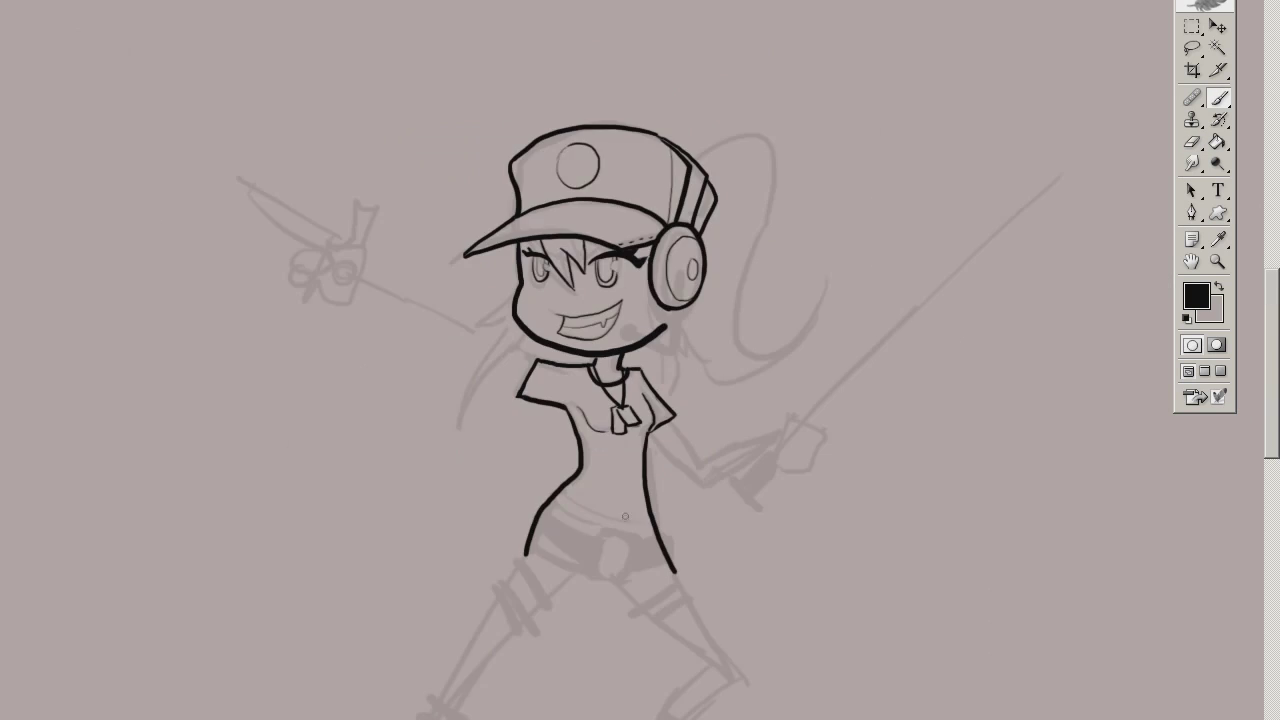
Ink the long ponytail curving from the back of the cap down to an upturned pointed tip
{"action": "key", "text": "ctrl+plus"}
{"action": "mouse_move", "coordinate": [568, 150]}
{"action": "left_mouse_down"}
{"action": "mouse_move", "coordinate": [655, 505]}
{"action": "mouse_move", "coordinate": [745, 522]}
{"action": "left_mouse_up"}
{"action": "mouse_move", "coordinate": [815, 412]}
{"action": "left_mouse_down"}
{"action": "mouse_move", "coordinate": [748, 543]}
{"action": "mouse_move", "coordinate": [555, 505]}
{"action": "left_mouse_up"}
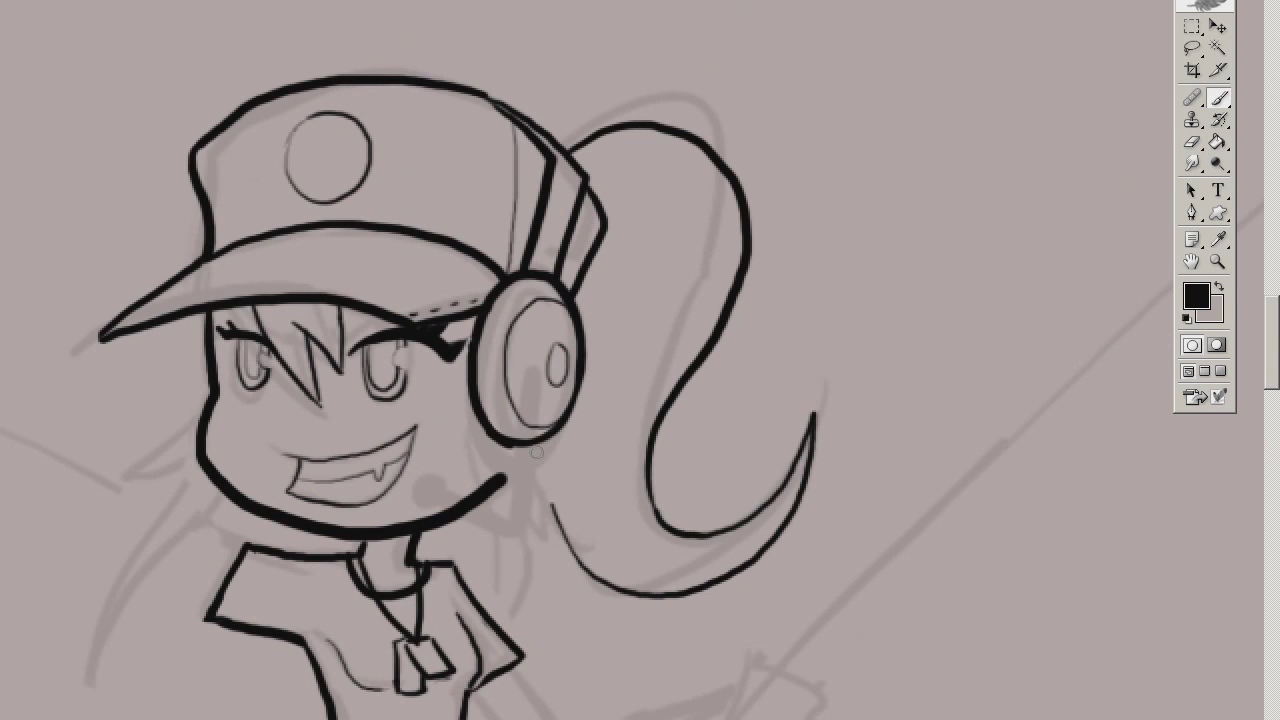
{"action": "left_click_drag", "start_coordinate": [537, 452], "coordinate": [555, 510]}
{"action": "key", "text": "e"}
{"action": "left_click_drag", "start_coordinate": [683, 331], "coordinate": [813, 266]}
Ink the pointed hair locks around the headphone cup and clean up the jaw line where they overlap
{"action": "left_click_drag", "start_coordinate": [575, 437], "coordinate": [627, 409]}
{"action": "key", "text": "b"}
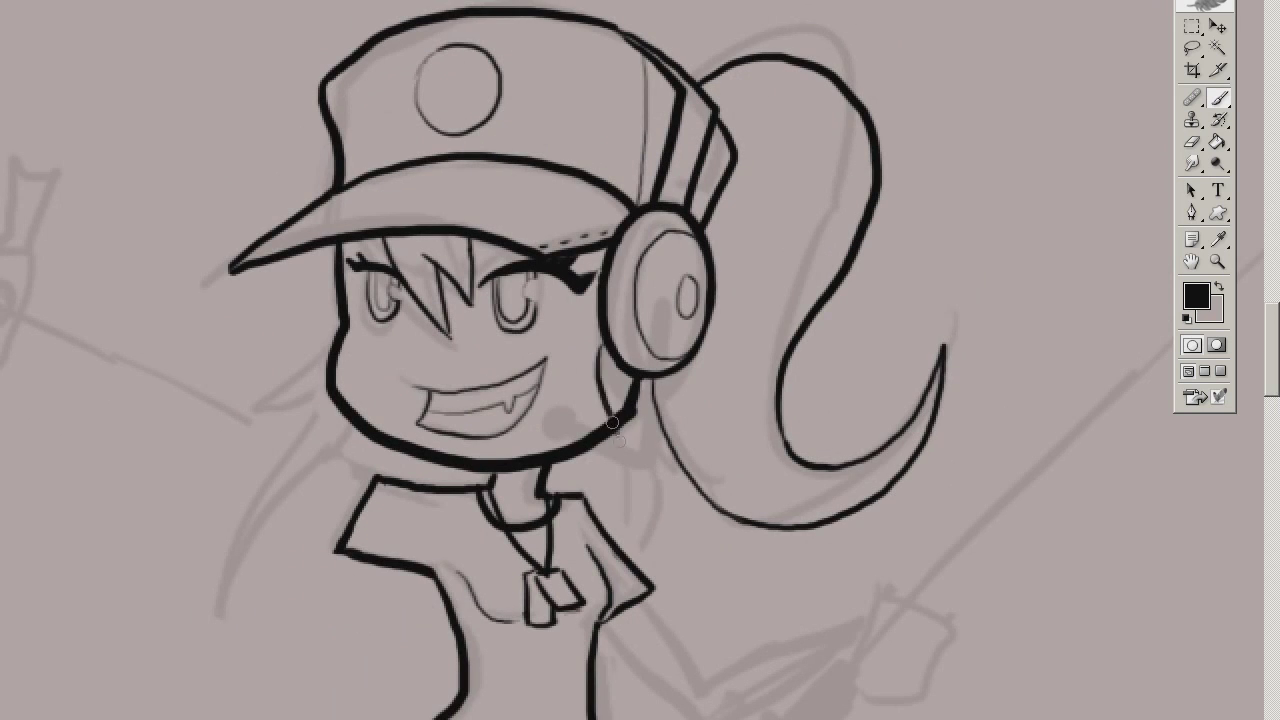
{"action": "left_click_drag", "start_coordinate": [556, 488], "coordinate": [640, 380]}
{"action": "left_click_drag", "start_coordinate": [580, 442], "coordinate": [598, 334]}
{"action": "key", "text": "e"}
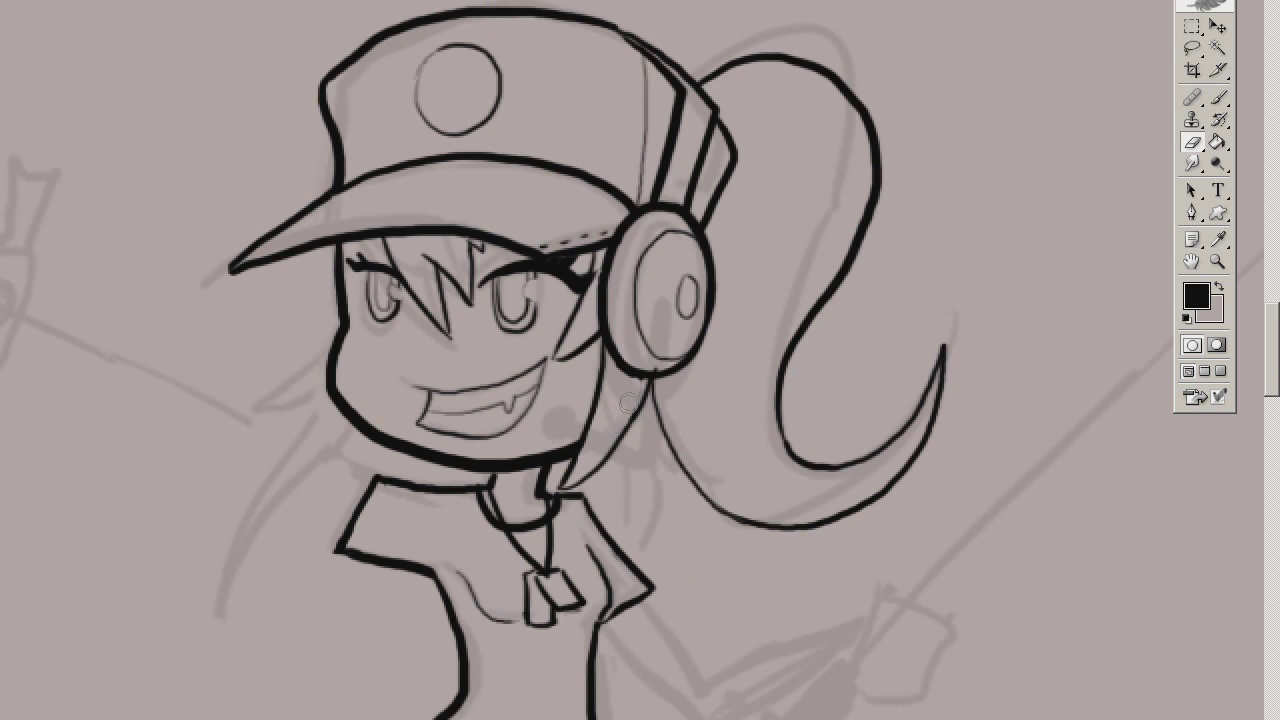
{"action": "left_click_drag", "start_coordinate": [629, 403], "coordinate": [684, 373]}
{"action": "key", "text": "ctrl+minus"}
{"action": "key", "text": "ctrl+minus"}
{"action": "key", "text": "ctrl+plus"}
{"action": "key", "text": "ctrl+plus"}
{"action": "key", "text": "b"}
{"action": "left_click_drag", "start_coordinate": [604, 384], "coordinate": [622, 437]}
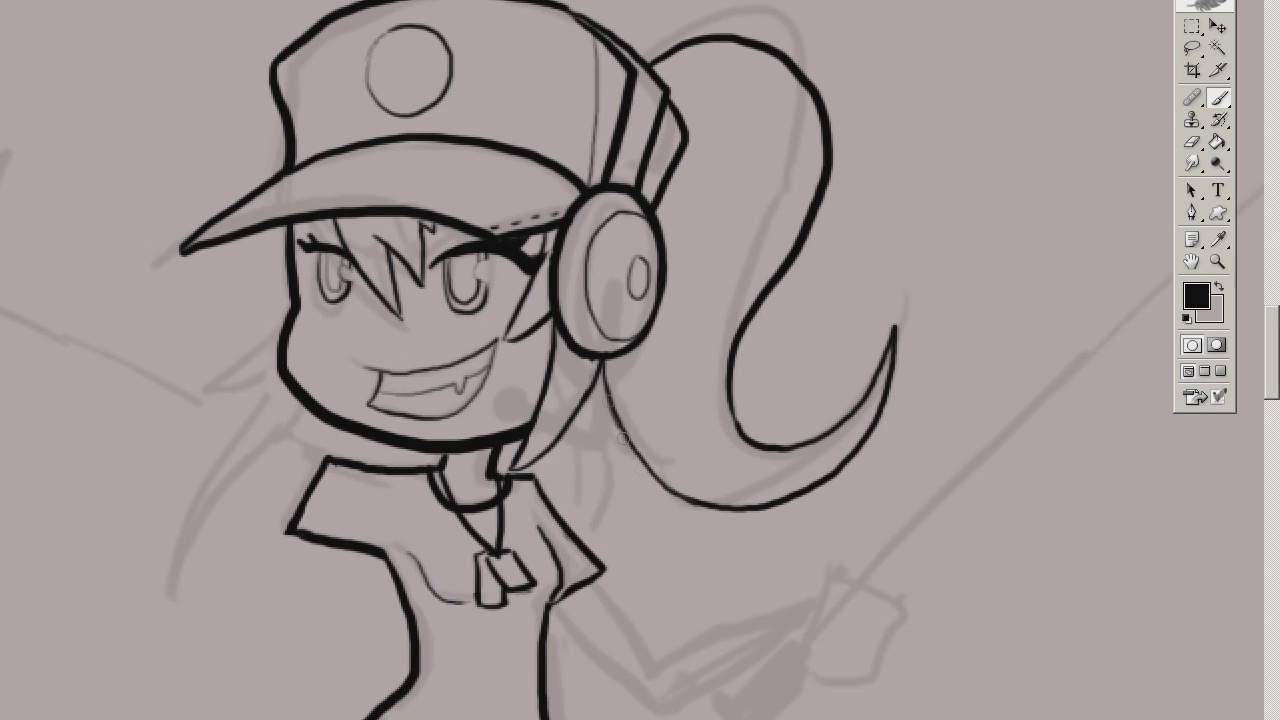
Ink the wrinkled shirt hem and the slanted belt around the hips
{"action": "key", "text": "ctrl+minus"}
{"action": "key", "text": "ctrl+minus"}
{"action": "scroll", "coordinate": [640, 360], "scroll_direction": "down", "scroll_amount": 3}
{"action": "scroll", "coordinate": [640, 360], "scroll_direction": "up", "scroll_amount": 4}
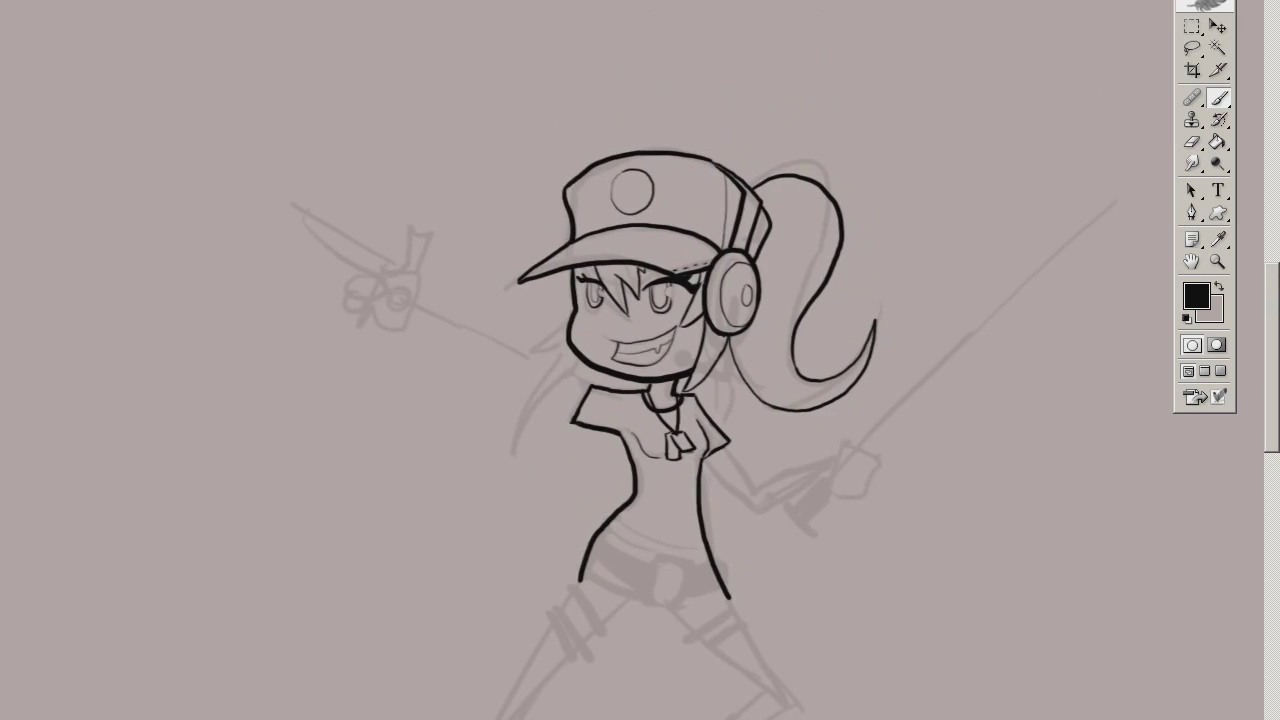
{"action": "key", "text": "ctrl+plus"}
{"action": "key", "text": "ctrl+plus"}
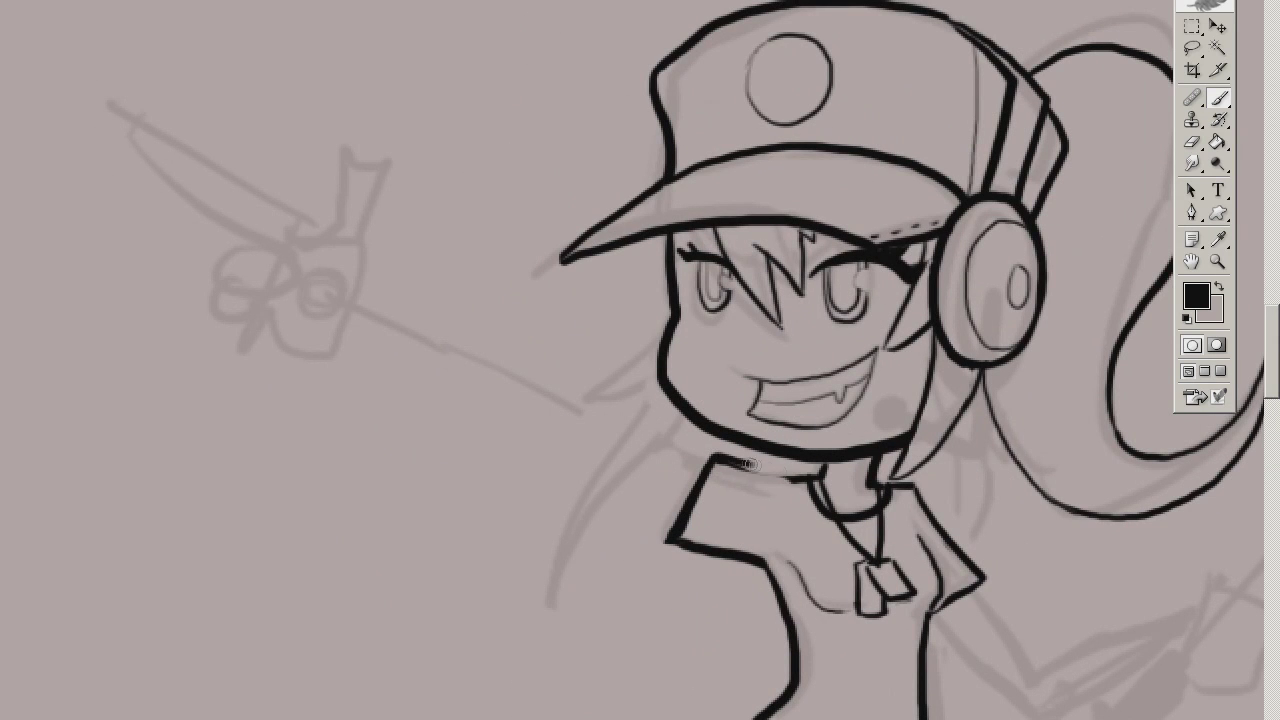
{"action": "key", "text": "e"}
{"action": "left_click_drag", "start_coordinate": [690, 520], "coordinate": [455, 255]}
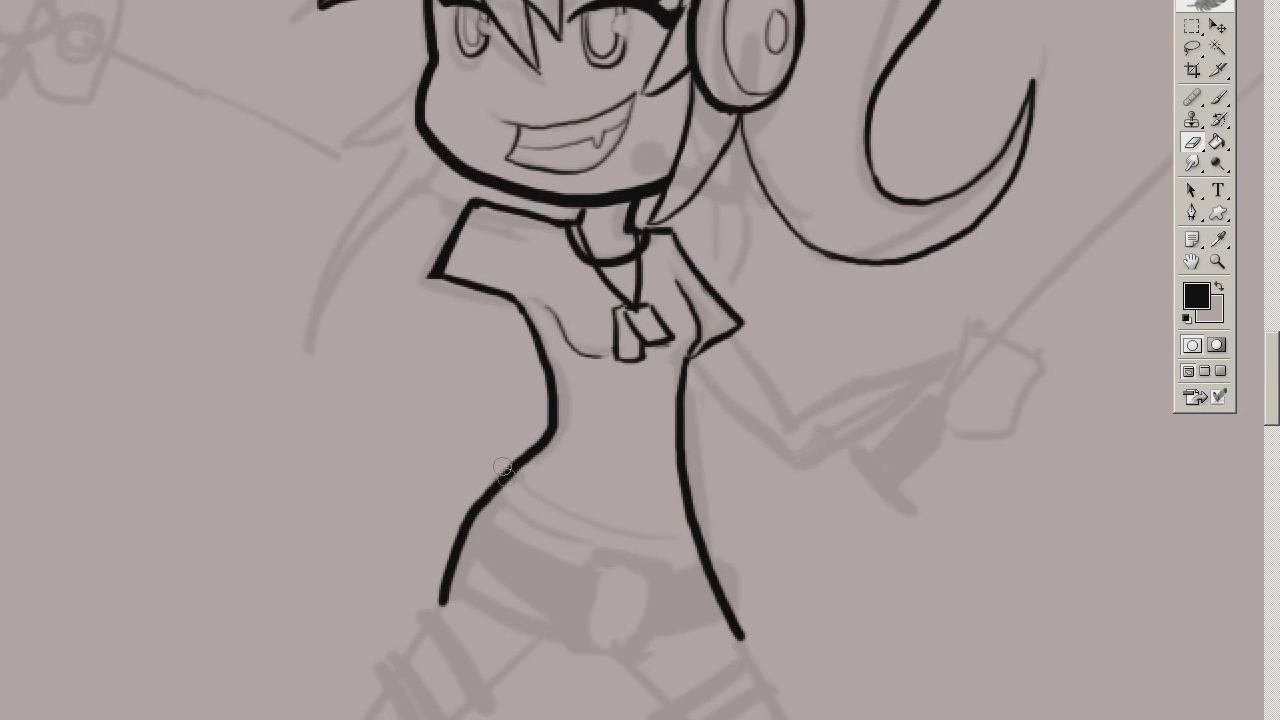
{"action": "key", "text": "b"}
{"action": "mouse_move", "coordinate": [485, 483]}
{"action": "left_mouse_down"}
{"action": "mouse_move", "coordinate": [497, 487]}
{"action": "mouse_move", "coordinate": [473, 455]}
{"action": "left_mouse_up"}
{"action": "mouse_move", "coordinate": [416, 496]}
{"action": "left_mouse_down"}
{"action": "mouse_move", "coordinate": [472, 550]}
{"action": "mouse_move", "coordinate": [670, 546]}
{"action": "left_mouse_up"}
{"action": "left_click_drag", "start_coordinate": [428, 468], "coordinate": [662, 530]}
{"action": "key", "text": "e"}
{"action": "key", "text": "b"}
Ink a square buckle on the front of the belt and erase the belt lines inside it
{"action": "left_click_drag", "start_coordinate": [543, 528], "coordinate": [533, 586]}
{"action": "left_click_drag", "start_coordinate": [531, 589], "coordinate": [607, 590]}
{"action": "left_click_drag", "start_coordinate": [606, 528], "coordinate": [605, 582]}
{"action": "left_click_drag", "start_coordinate": [615, 522], "coordinate": [558, 537]}
{"action": "key", "text": "e"}
{"action": "key", "text": "b"}
{"action": "key", "text": "e"}
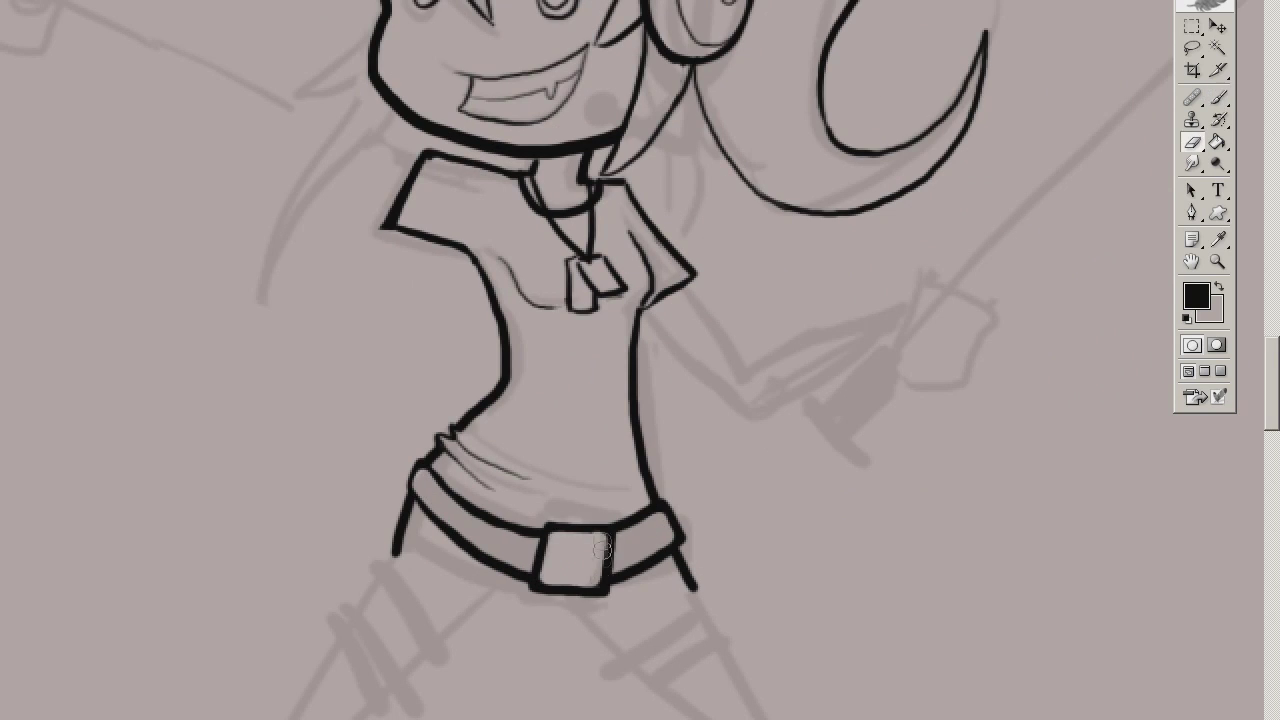
Add a belt loop at the hip below the shirt folds and clean up the overlapping lines
{"action": "key", "text": "b"}
{"action": "mouse_move", "coordinate": [418, 462]}
{"action": "left_mouse_down"}
{"action": "mouse_move", "coordinate": [440, 518]}
{"action": "mouse_move", "coordinate": [473, 385]}
{"action": "left_mouse_up"}
{"action": "key", "text": "e"}
{"action": "mouse_move", "coordinate": [472, 418]}
{"action": "left_mouse_down"}
{"action": "mouse_move", "coordinate": [477, 364]}
{"action": "mouse_move", "coordinate": [434, 463]}
{"action": "mouse_move", "coordinate": [486, 537]}
{"action": "mouse_move", "coordinate": [669, 482]}
{"action": "left_mouse_up"}
{"action": "key", "text": "ctrl+minus"}
{"action": "key", "text": "ctrl+plus"}
Ink the side edges and slanted leg openings of the shorts below the belt
{"action": "left_click_drag", "start_coordinate": [481, 362], "coordinate": [510, 494]}
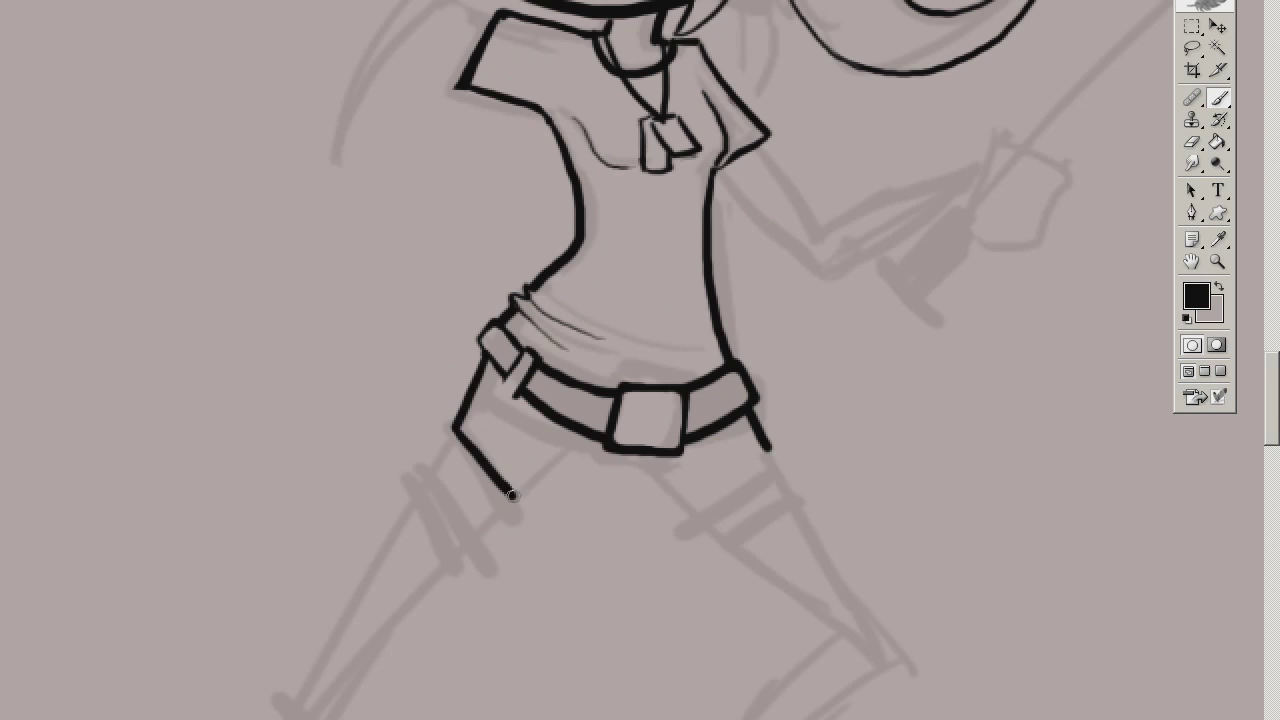
{"action": "left_click_drag", "start_coordinate": [758, 443], "coordinate": [692, 505]}
{"action": "key", "text": "ctrl+minus"}
{"action": "key", "text": "ctrl+plus"}
Paint a round black emblem on the belt buckle and erase a cross shape into it
{"action": "left_click", "coordinate": [649, 419]}
{"action": "key", "text": "e"}
{"action": "left_click", "coordinate": [649, 419]}
{"action": "left_click_drag", "start_coordinate": [636, 416], "coordinate": [660, 420]}
{"action": "key", "text": "ctrl+minus"}
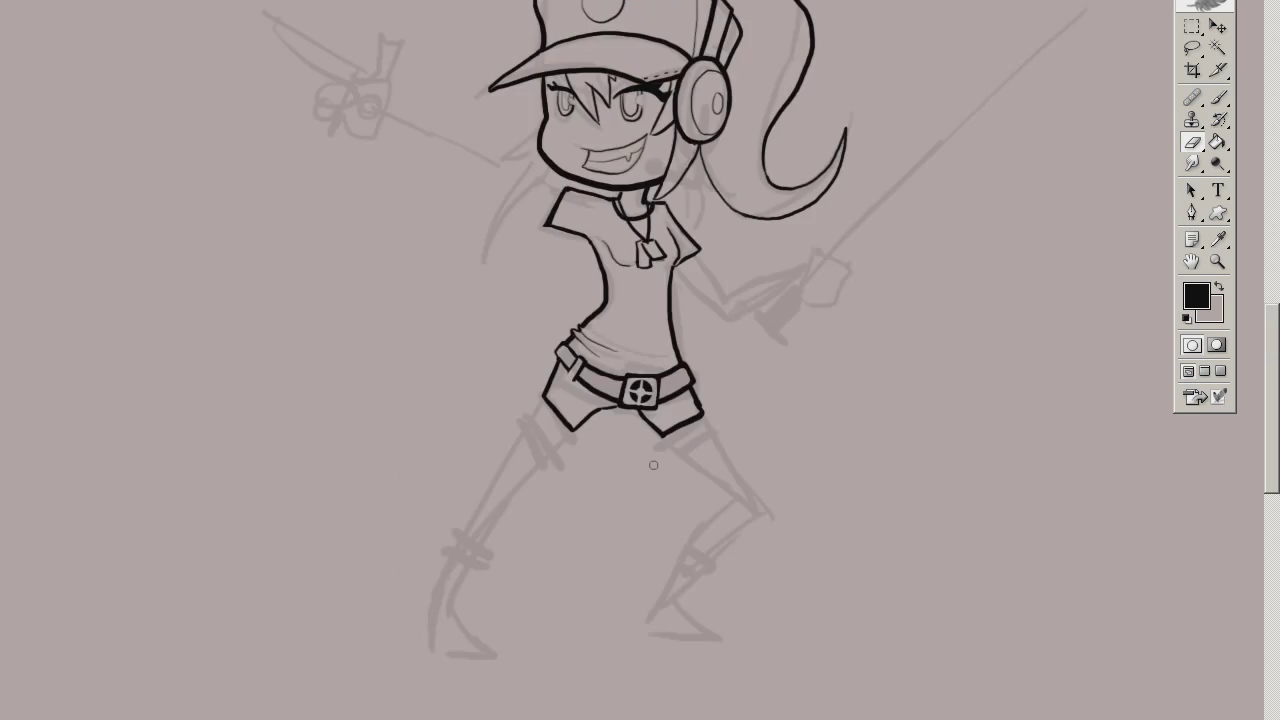
Add frayed threads along both leg hems of the shorts and erase small gaps into them
{"action": "key", "text": "ctrl+plus"}
{"action": "scroll", "coordinate": [650, 450], "scroll_direction": "down", "scroll_amount": 1}
{"action": "key", "text": "b"}
{"action": "key", "text": "e"}
{"action": "key", "text": "b"}
{"action": "mouse_move", "coordinate": [514, 451]}
{"action": "left_mouse_down"}
{"action": "mouse_move", "coordinate": [605, 405]}
{"action": "mouse_move", "coordinate": [614, 520]}
{"action": "left_mouse_up"}
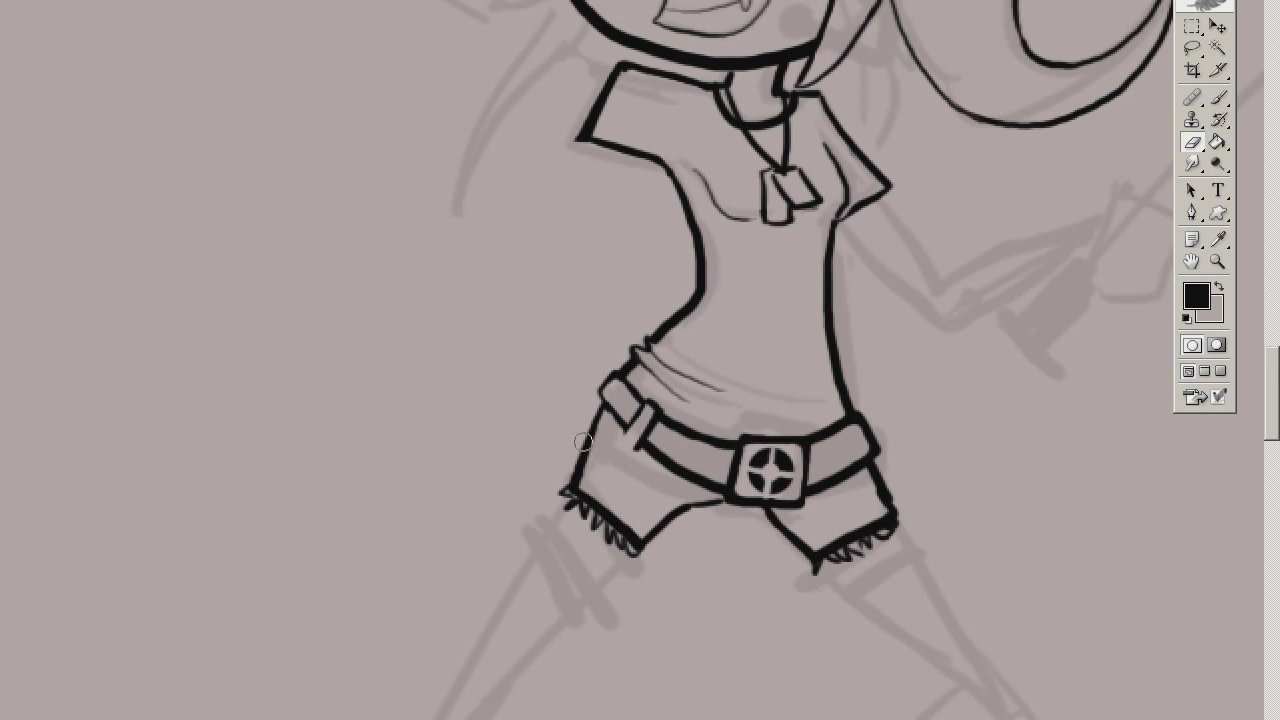
{"action": "key", "text": "b"}
{"action": "left_click_drag", "start_coordinate": [812, 545], "coordinate": [850, 530]}
{"action": "key", "text": "e"}
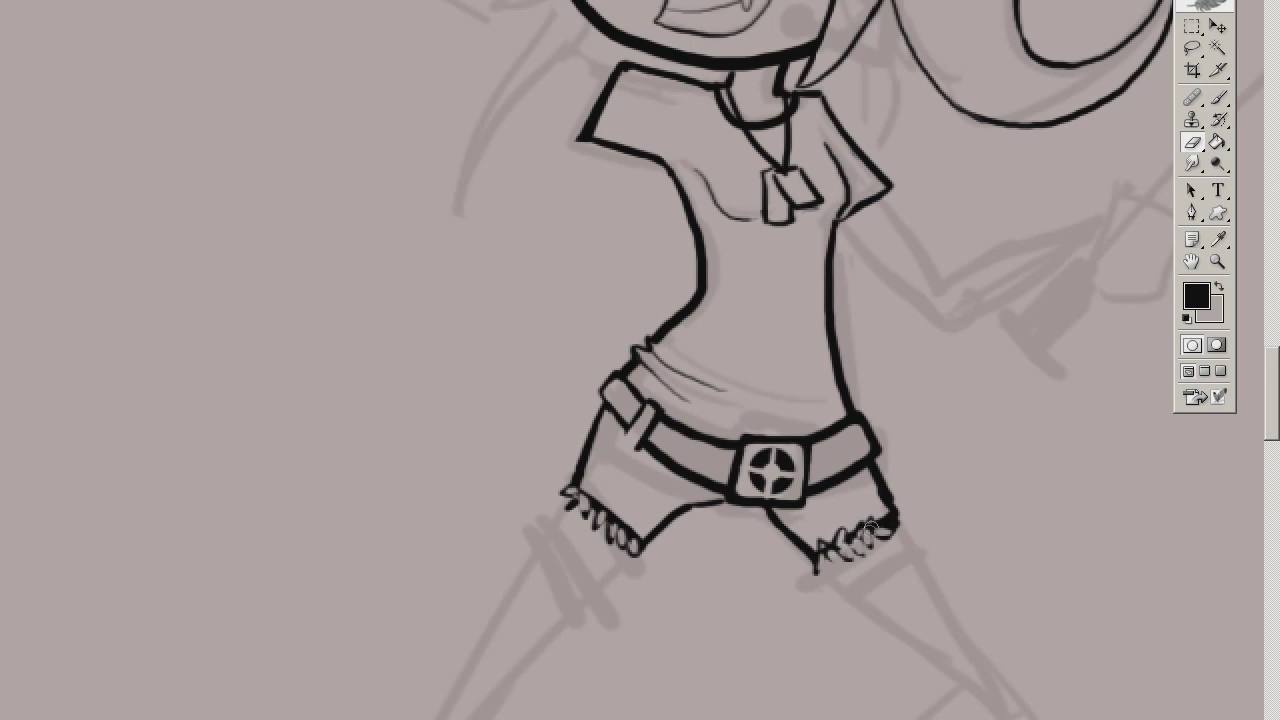
Ink the outstretched straight leg from the frayed hem down to its pointed foot
{"action": "key", "text": "ctrl+minus"}
{"action": "scroll", "coordinate": [640, 360], "scroll_direction": "up", "scroll_amount": 2}
{"action": "key", "text": "ctrl+plus"}
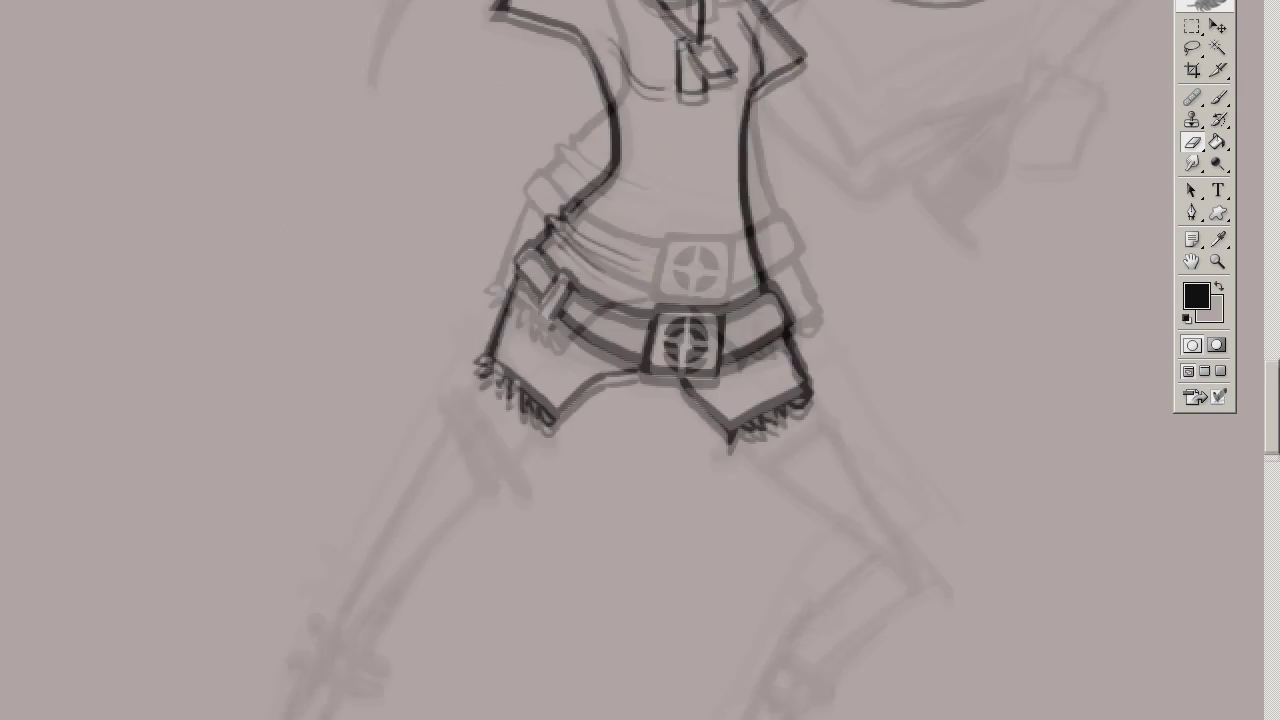
{"action": "key", "text": "ctrl+plus"}
{"action": "key", "text": "b"}
{"action": "left_click_drag", "start_coordinate": [500, 244], "coordinate": [279, 708]}
{"action": "left_click_drag", "start_coordinate": [570, 290], "coordinate": [340, 660]}
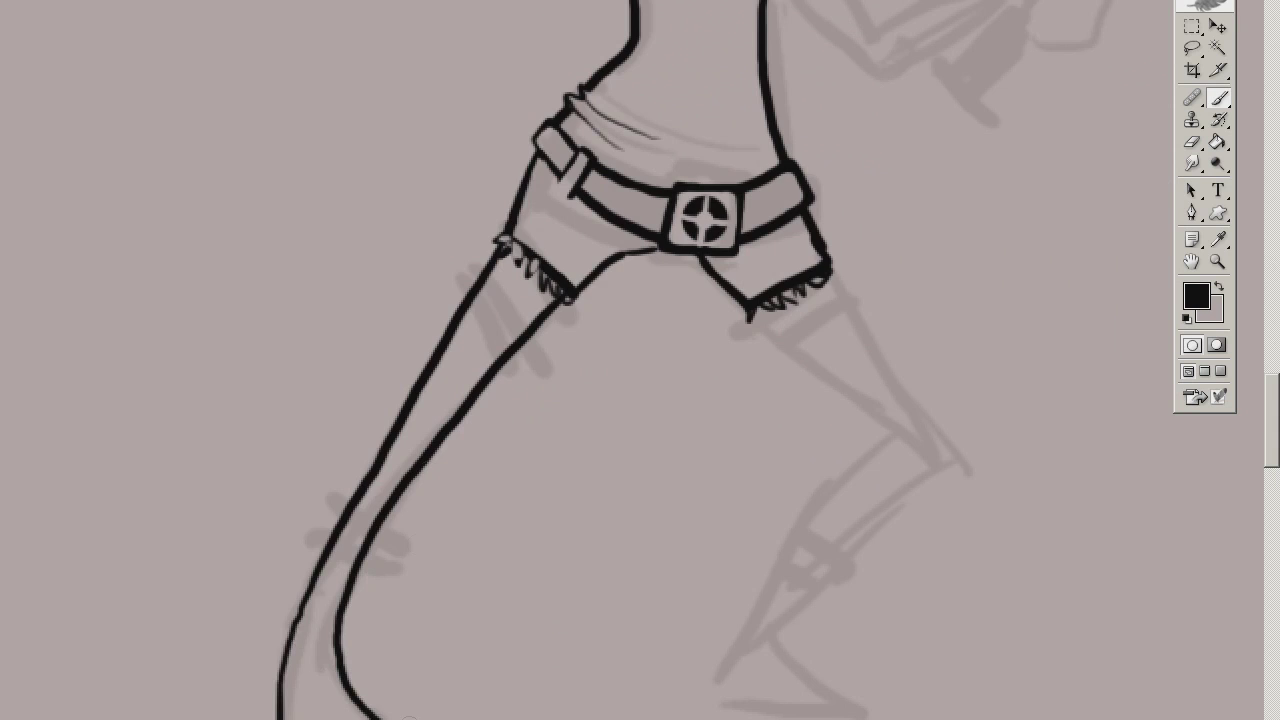
{"action": "left_click_drag", "start_coordinate": [654, 322], "coordinate": [390, 259]}
Ink the bent leg with its thigh, knee, calf and pointed foot, and clean up the calf line
{"action": "left_click_drag", "start_coordinate": [560, 214], "coordinate": [665, 376]}
{"action": "left_click_drag", "start_coordinate": [486, 252], "coordinate": [628, 372]}
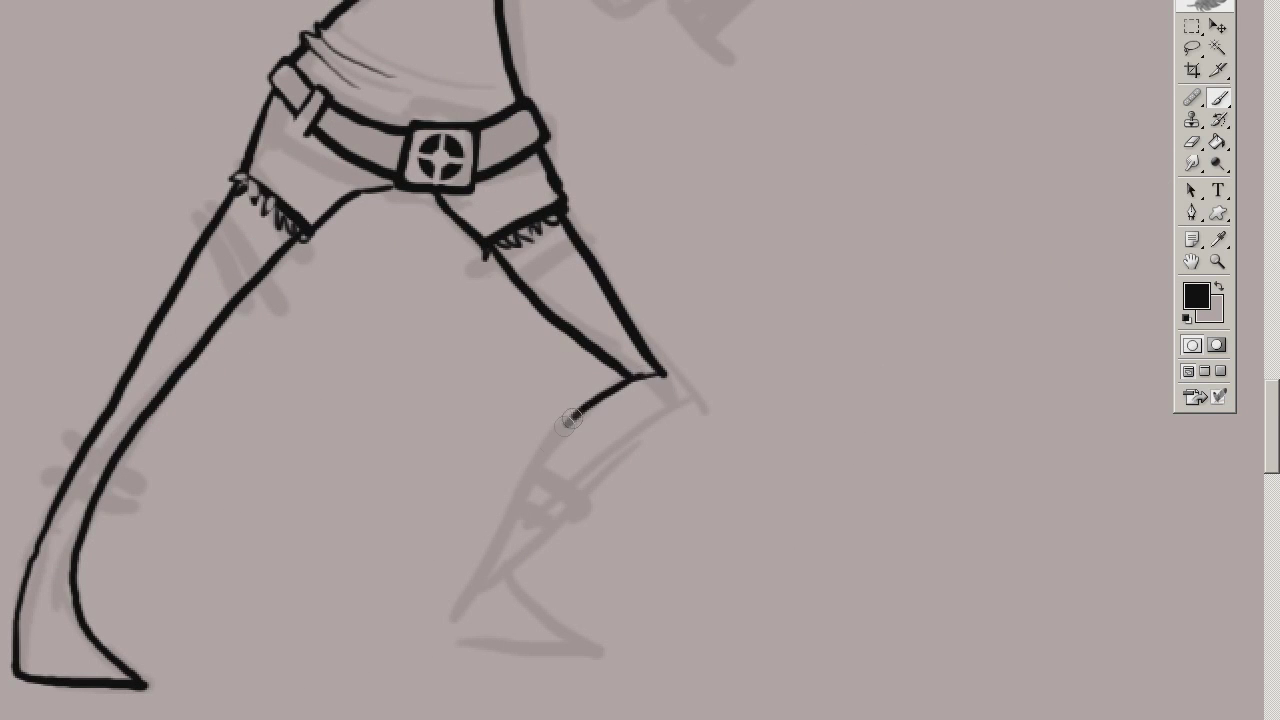
{"action": "left_click_drag", "start_coordinate": [570, 420], "coordinate": [466, 606]}
{"action": "mouse_move", "coordinate": [668, 378]}
{"action": "left_mouse_down"}
{"action": "mouse_move", "coordinate": [516, 556]}
{"action": "mouse_move", "coordinate": [600, 650]}
{"action": "left_mouse_up"}
{"action": "mouse_move", "coordinate": [512, 500]}
{"action": "left_mouse_down"}
{"action": "mouse_move", "coordinate": [450, 635]}
{"action": "mouse_move", "coordinate": [604, 652]}
{"action": "left_mouse_up"}
{"action": "key", "text": "e"}
{"action": "left_click_drag", "start_coordinate": [470, 610], "coordinate": [532, 510]}
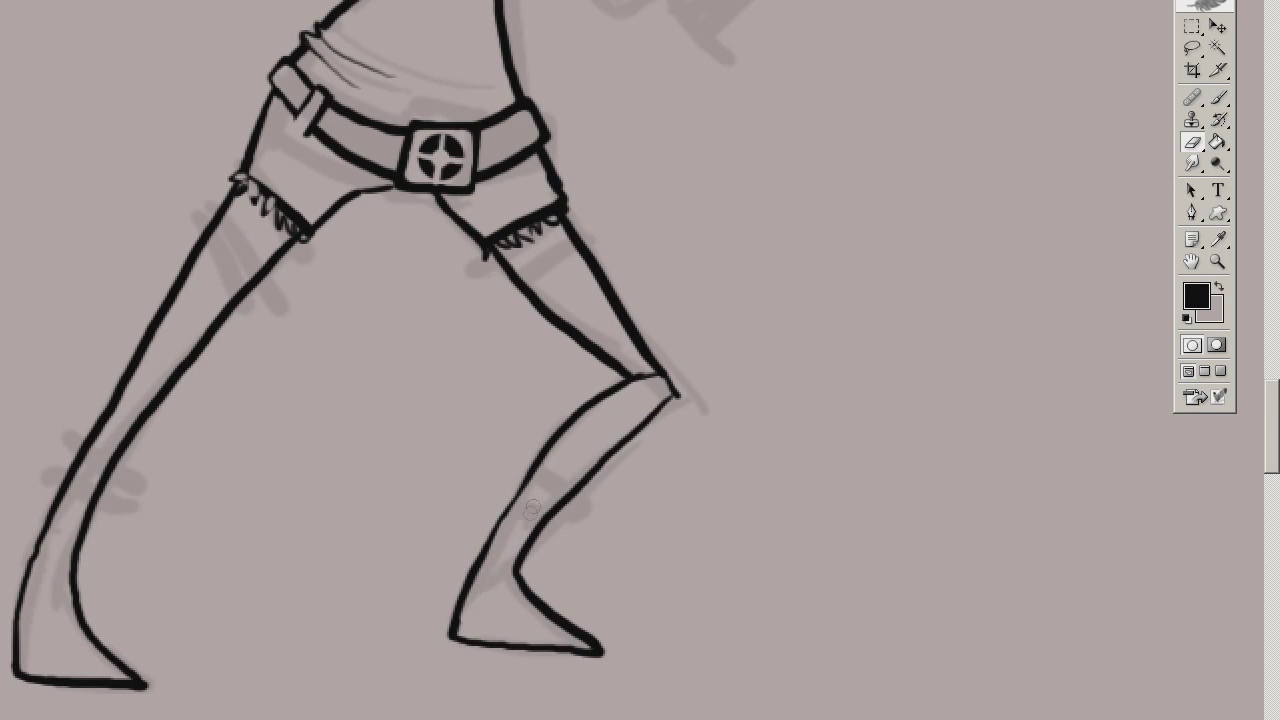
Redraw the inner crease of the bent knee and thin its lines with the eraser
{"action": "key", "text": "b"}
{"action": "mouse_move", "coordinate": [592, 381]}
{"action": "left_mouse_down"}
{"action": "mouse_move", "coordinate": [476, 552]}
{"action": "mouse_move", "coordinate": [540, 460]}
{"action": "left_mouse_up"}
{"action": "key", "text": "e"}
{"action": "key", "text": "ctrl+minus"}
{"action": "key", "text": "ctrl+plus"}
{"action": "key", "text": "b"}
{"action": "key", "text": "e"}
{"action": "mouse_move", "coordinate": [540, 312]}
{"action": "left_mouse_down"}
{"action": "mouse_move", "coordinate": [623, 375]}
{"action": "mouse_move", "coordinate": [672, 392]}
{"action": "left_mouse_up"}
{"action": "key", "text": "ctrl+minus"}
{"action": "key", "text": "ctrl+plus"}
{"action": "key", "text": "b"}
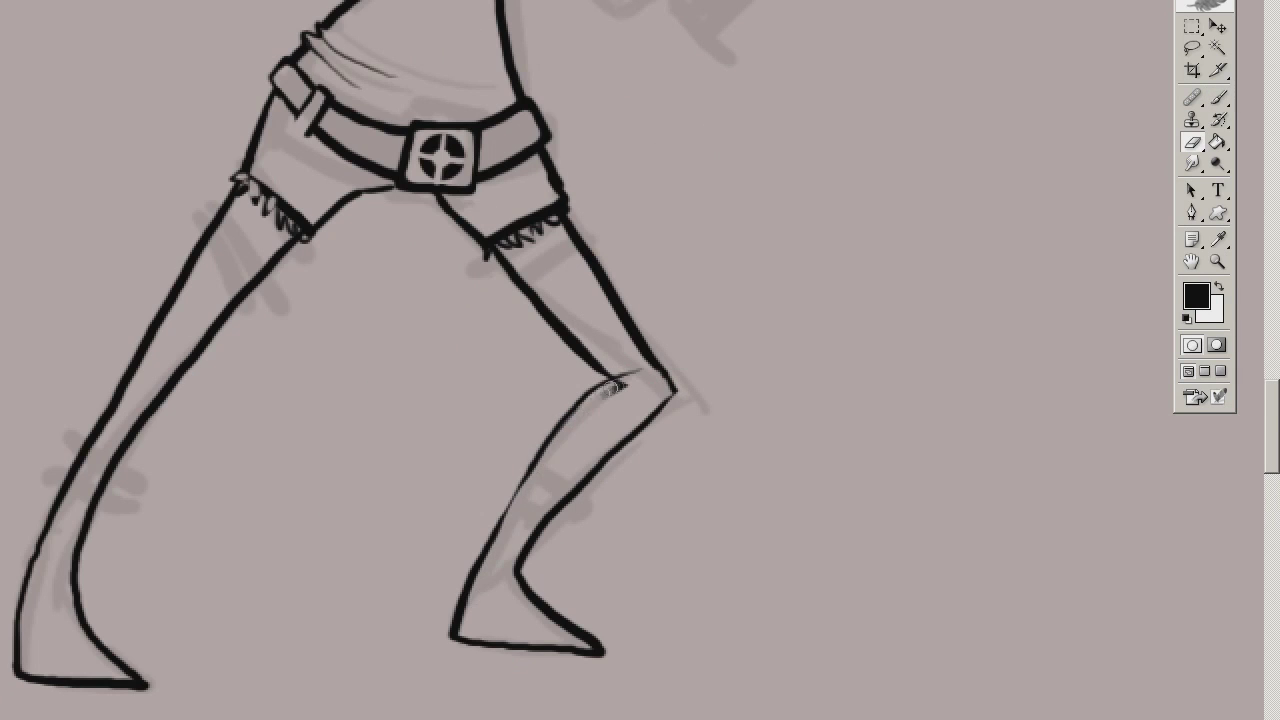
{"action": "key", "text": "ctrl+minus"}
{"action": "key", "text": "ctrl+minus"}
{"action": "key", "text": "ctrl+plus"}
{"action": "key", "text": "ctrl+plus"}
{"action": "key", "text": "e"}
{"action": "key", "text": "ctrl+minus"}
{"action": "key", "text": "ctrl+minus"}
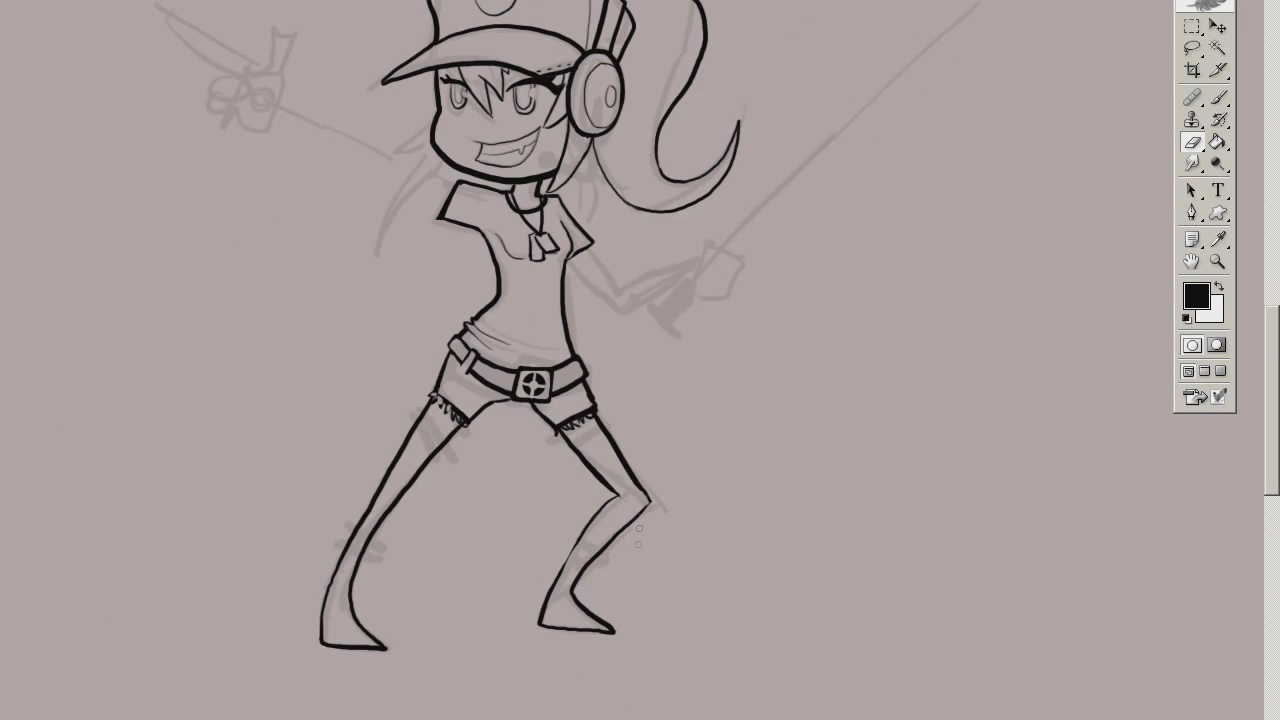
Ink the bent arm on the ponytail side, from the sleeve through the elbow to the wrist
{"action": "key", "text": "ctrl+plus"}
{"action": "key", "text": "ctrl+plus"}
{"action": "key", "text": "e"}
{"action": "left_click_drag", "start_coordinate": [432, 369], "coordinate": [322, 584]}
{"action": "key", "text": "e"}
{"action": "left_click_drag", "start_coordinate": [462, 346], "coordinate": [330, 600]}
{"action": "key", "text": "ctrl+minus"}
{"action": "key", "text": "ctrl+plus"}
{"action": "key", "text": "ctrl+minus"}
{"action": "key", "text": "ctrl+plus"}
{"action": "key", "text": "ctrl+minus"}
{"action": "key", "text": "ctrl+plus"}
{"action": "key", "text": "b"}
{"action": "left_click_drag", "start_coordinate": [408, 424], "coordinate": [466, 506]}
{"action": "mouse_move", "coordinate": [370, 468]}
{"action": "left_mouse_down"}
{"action": "mouse_move", "coordinate": [470, 556]}
{"action": "mouse_move", "coordinate": [622, 452]}
{"action": "left_mouse_up"}
{"action": "key", "text": "ctrl+z"}
{"action": "key", "text": "e"}
{"action": "mouse_move", "coordinate": [472, 566]}
{"action": "left_mouse_down"}
{"action": "mouse_move", "coordinate": [440, 522]}
{"action": "mouse_move", "coordinate": [596, 500]}
{"action": "left_mouse_up"}
Ink the back of the fist and its curled finger at the end of the bent arm
{"action": "left_click_drag", "start_coordinate": [622, 452], "coordinate": [694, 464]}
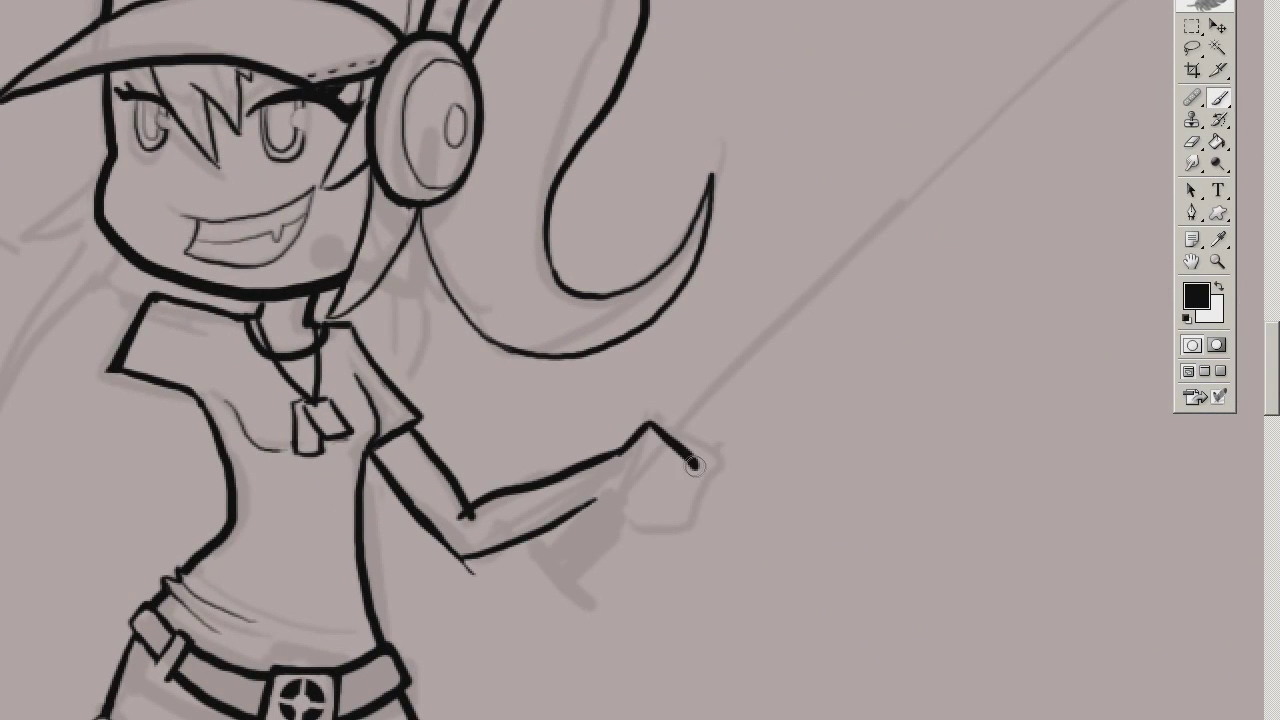
{"action": "key", "text": "ctrl+z"}
{"action": "key", "text": "e"}
Ink an angled microphone boom from a pivot on the headphone cup to the mouth, and erase a highlight into the mic head
{"action": "left_click_drag", "start_coordinate": [437, 551], "coordinate": [577, 666]}
{"action": "left_click_drag", "start_coordinate": [598, 250], "coordinate": [470, 368]}
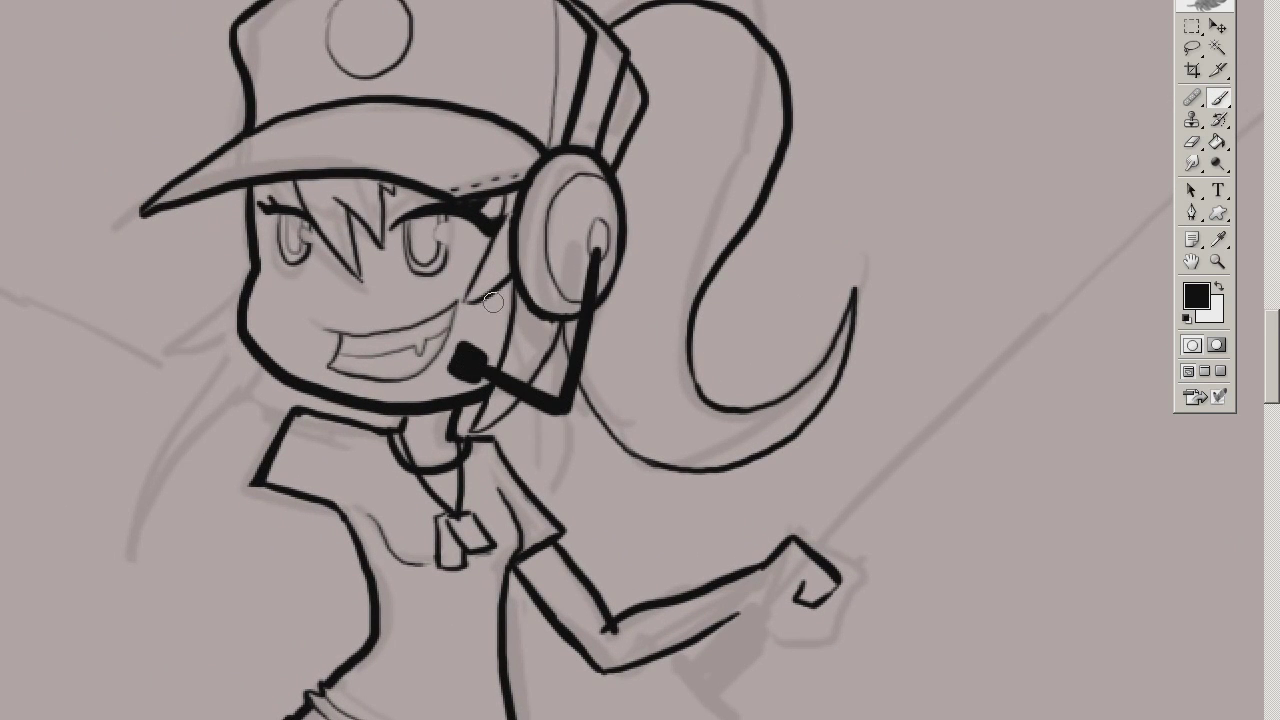
{"action": "left_click", "coordinate": [598, 238]}
{"action": "key", "text": "ctrl+minus"}
{"action": "key", "text": "ctrl+minus"}
{"action": "key", "text": "ctrl+equal"}
{"action": "key", "text": "ctrl+equal"}
{"action": "key", "text": "e"}
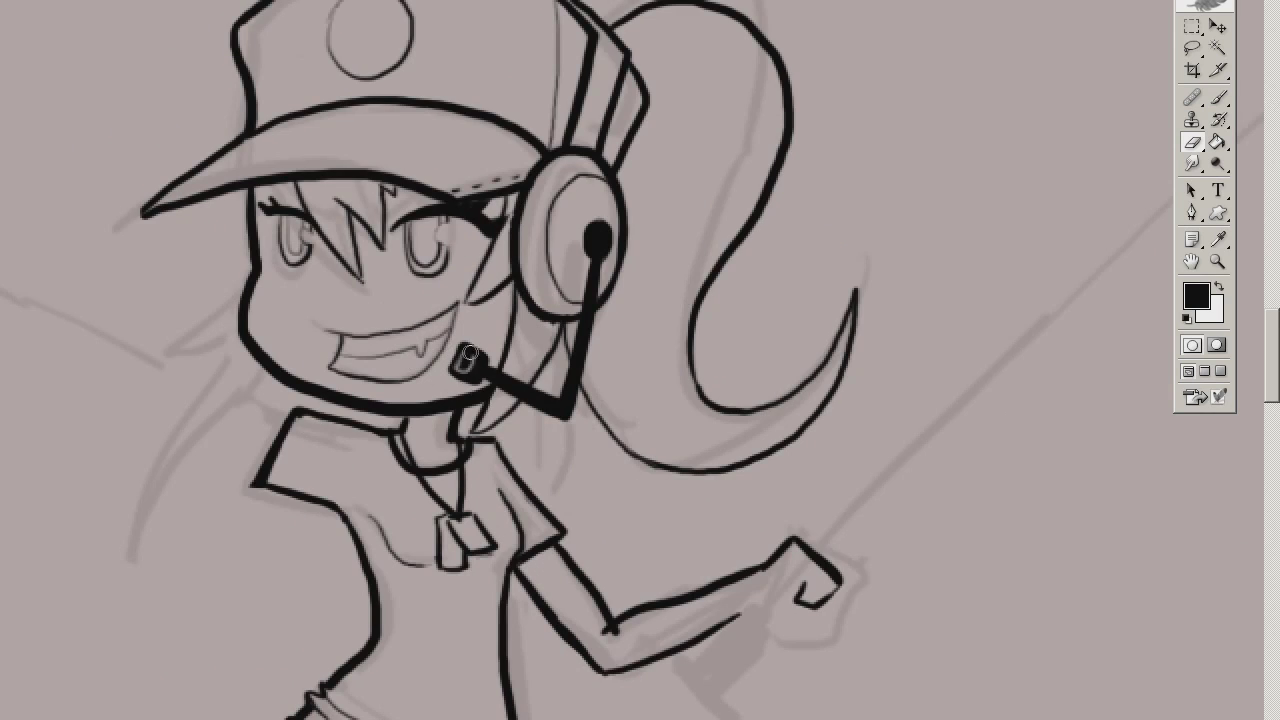
{"action": "key", "text": "ctrl+minus"}
{"action": "key", "text": "ctrl+equal"}
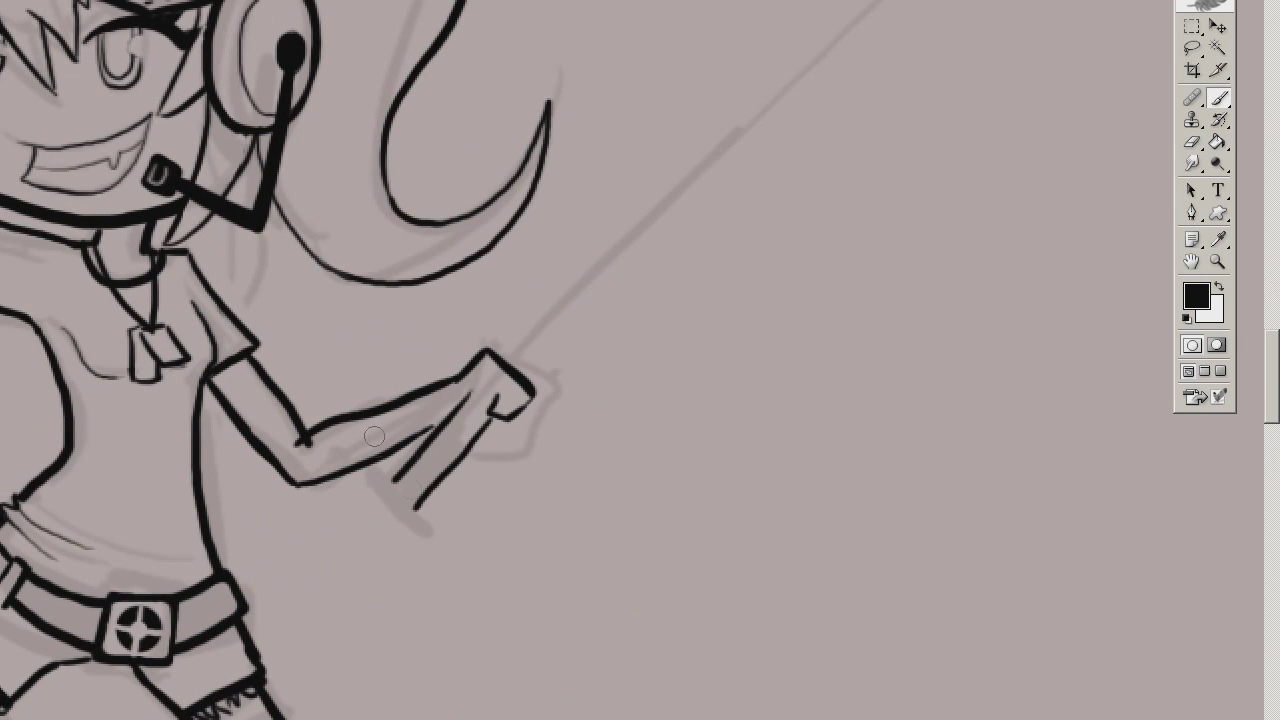
Erase the two handle lines beneath the fist of the bent arm
{"action": "left_click_drag", "start_coordinate": [378, 470], "coordinate": [420, 535]}
{"action": "key", "text": "e"}
{"action": "mouse_move", "coordinate": [400, 460]}
{"action": "left_mouse_down"}
{"action": "mouse_move", "coordinate": [470, 420]}
{"action": "mouse_move", "coordinate": [305, 622]}
{"action": "left_mouse_up"}
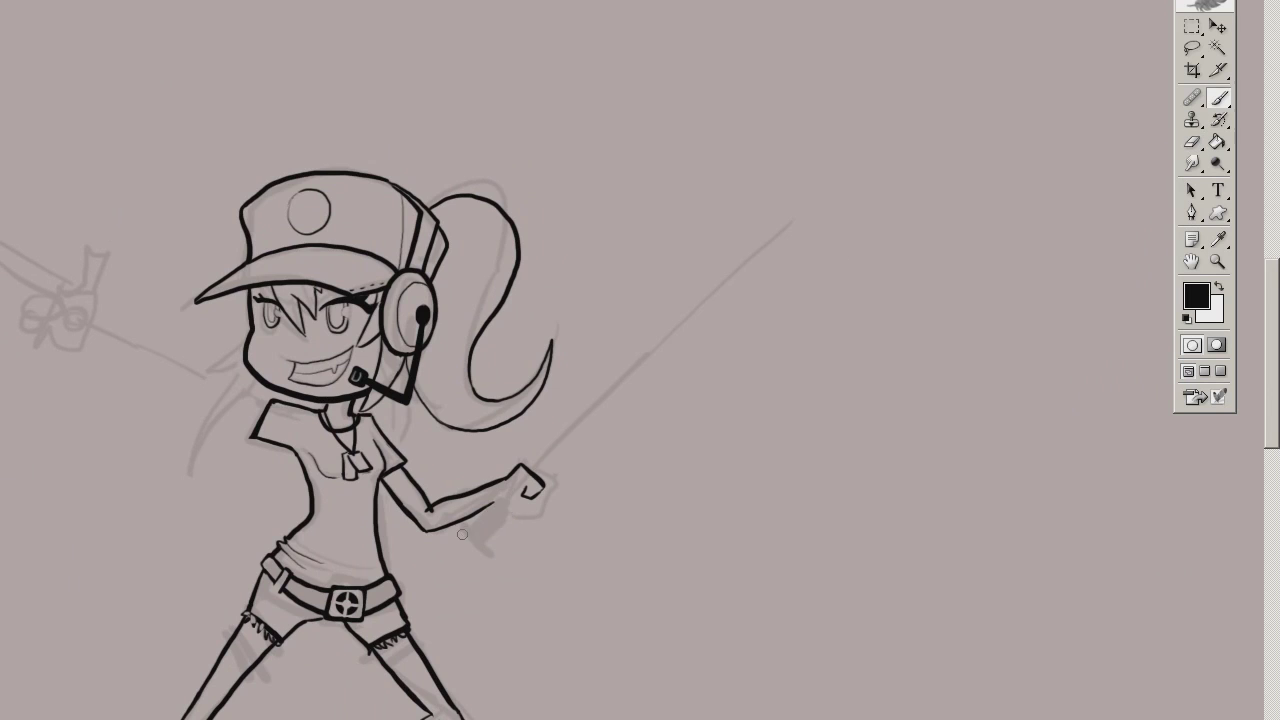
Ink the bat's grip running through the fist, ending in a flared knob below it
{"action": "key", "text": "ctrl+equal"}
{"action": "mouse_move", "coordinate": [535, 395]}
{"action": "left_mouse_down"}
{"action": "mouse_move", "coordinate": [450, 455]}
{"action": "mouse_move", "coordinate": [490, 510]}
{"action": "left_mouse_up"}
{"action": "left_click_drag", "start_coordinate": [420, 460], "coordinate": [480, 525]}
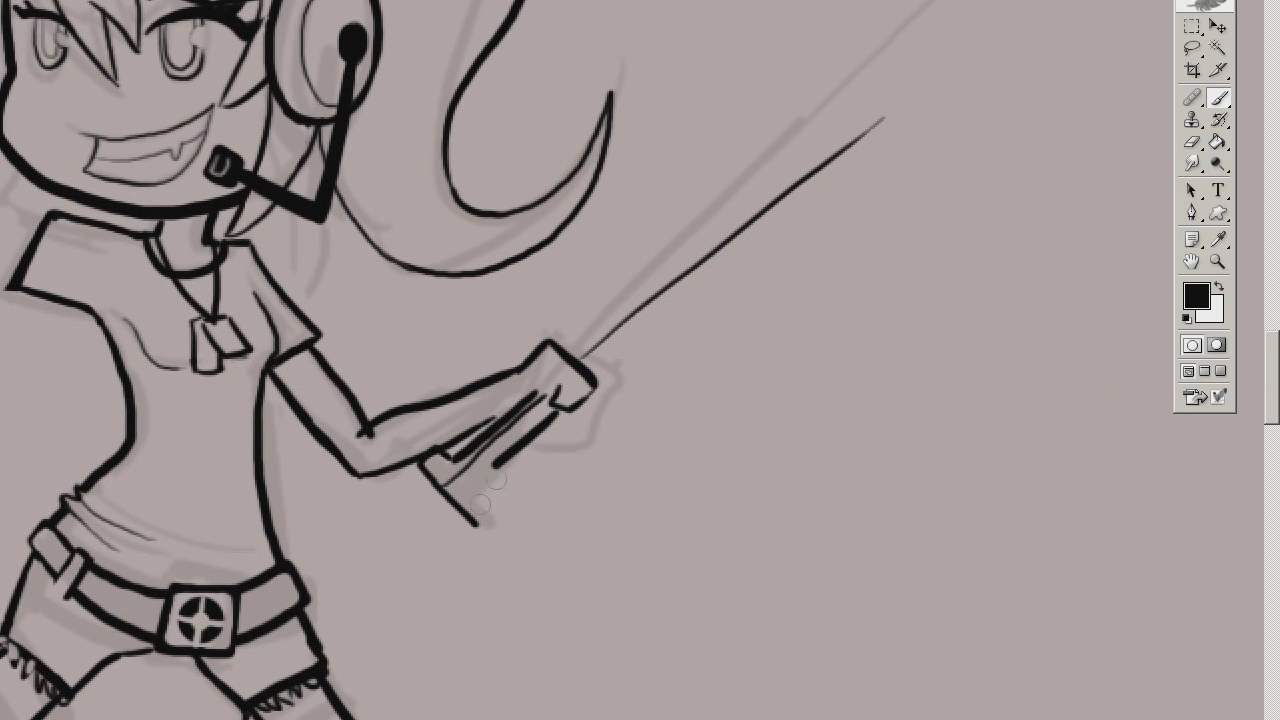
{"action": "left_click_drag", "start_coordinate": [500, 470], "coordinate": [485, 525]}
{"action": "key", "text": "e"}
{"action": "key", "text": "ctrl+minus"}
{"action": "key", "text": "b"}
{"action": "key", "text": "e"}
{"action": "key", "text": "ctrl+equal"}
{"action": "key", "text": "b"}
{"action": "left_click_drag", "start_coordinate": [600, 331], "coordinate": [513, 462]}
Ink the bat's barrel from the fist to a broad rounded tip and erase the stray line along its upper edge
{"action": "key", "text": "e"}
{"action": "key", "text": "b"}
{"action": "left_click_drag", "start_coordinate": [500, 405], "coordinate": [720, 167]}
{"action": "left_click_drag", "start_coordinate": [530, 425], "coordinate": [855, 197]}
{"action": "left_click_drag", "start_coordinate": [437, 540], "coordinate": [692, 350]}
{"action": "left_click_drag", "start_coordinate": [692, 350], "coordinate": [585, 452]}
{"action": "left_click_drag", "start_coordinate": [245, 680], "coordinate": [865, 73]}
{"action": "key", "text": "e"}
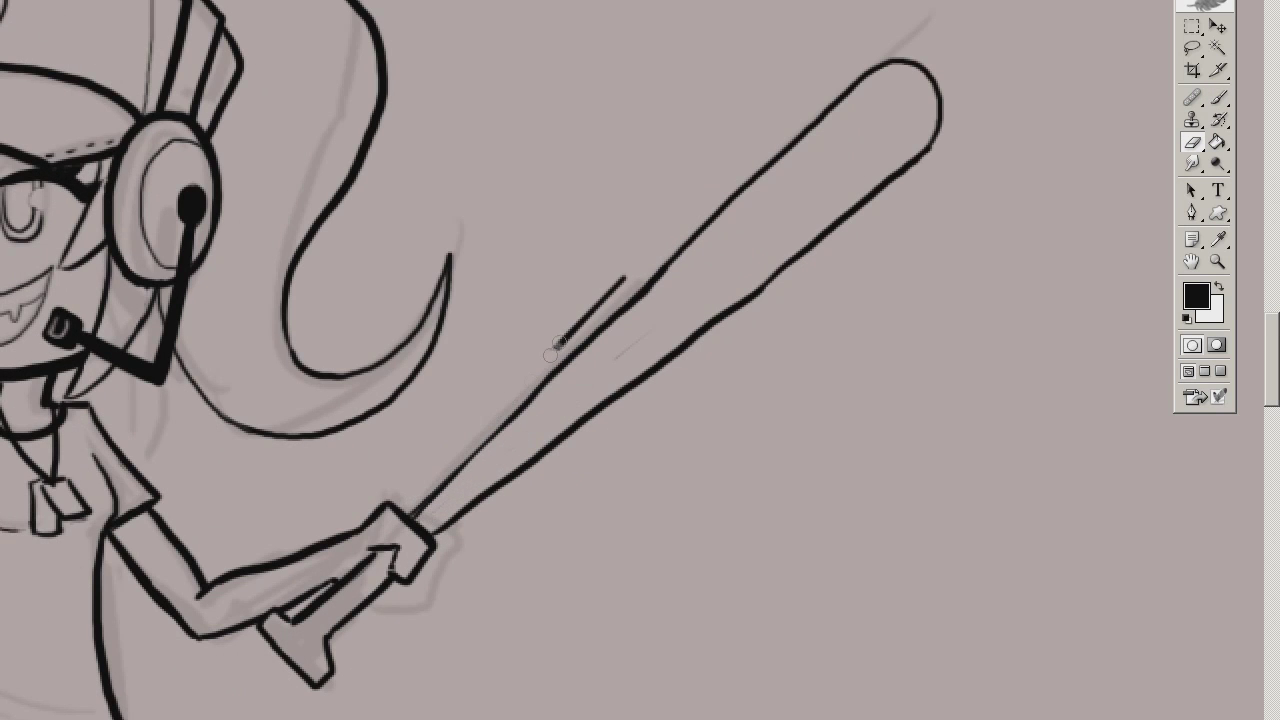
{"action": "left_click_drag", "start_coordinate": [711, 219], "coordinate": [615, 335]}
{"action": "key", "text": "b"}
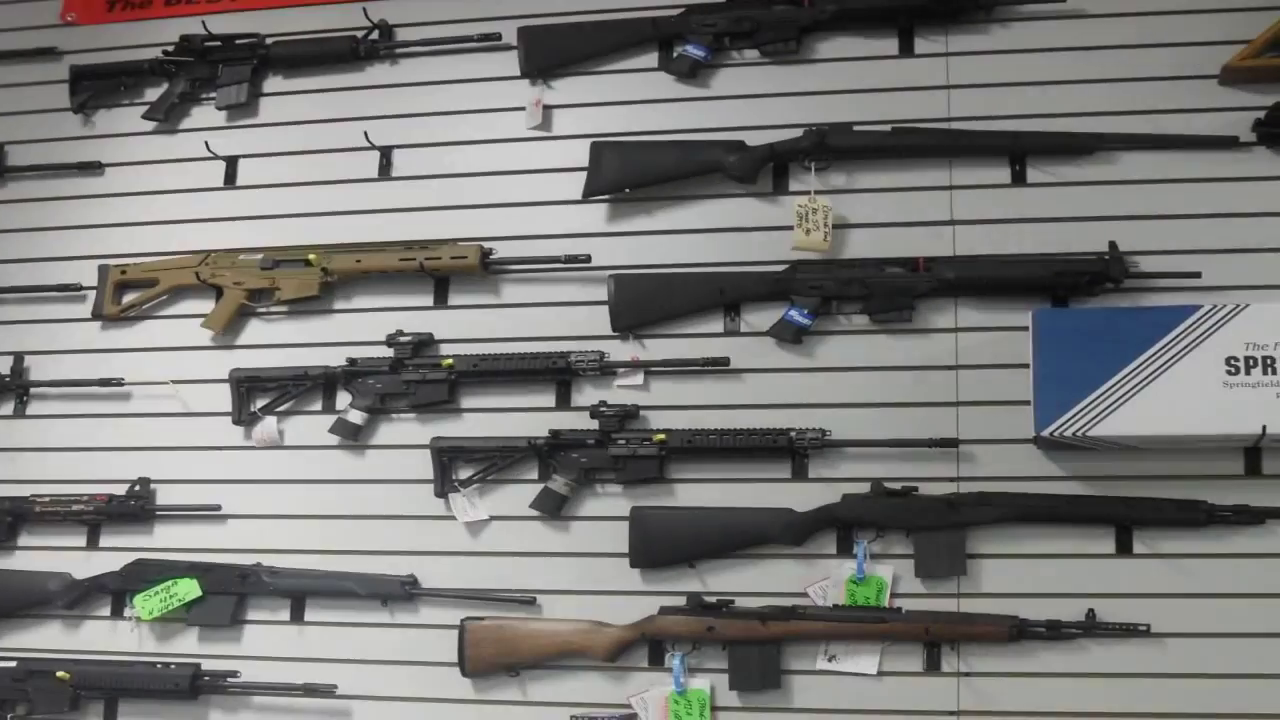
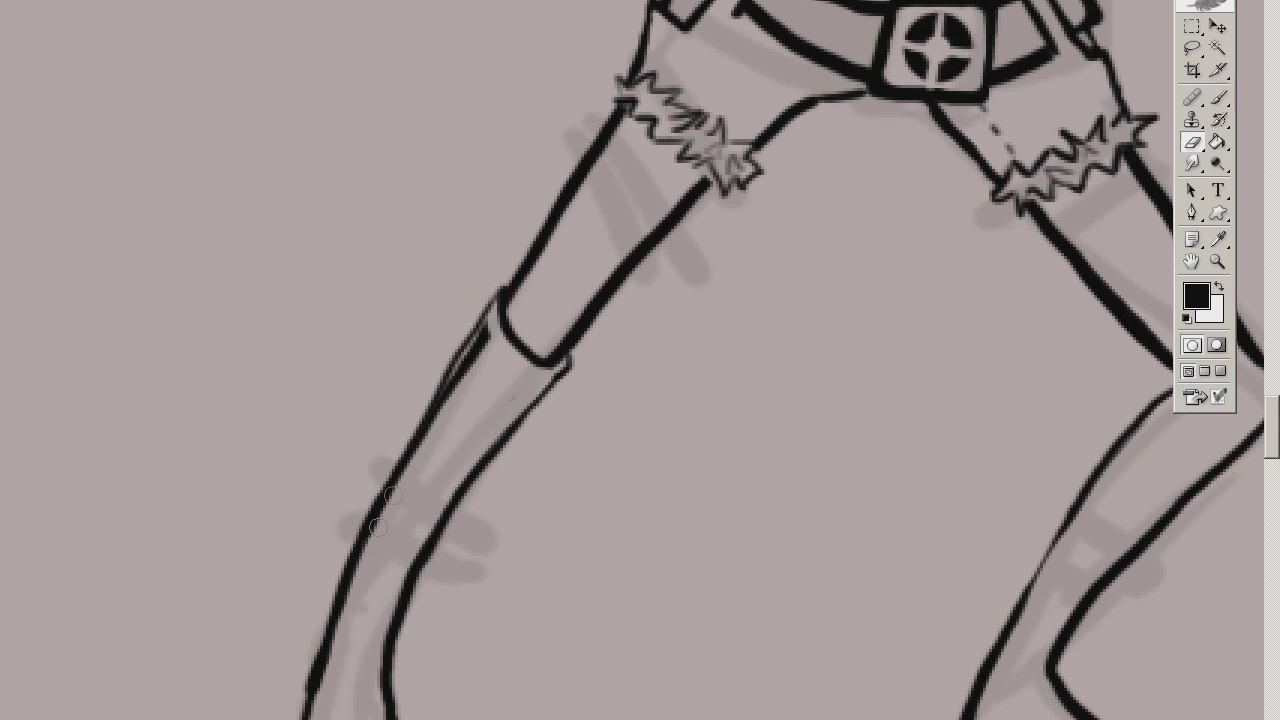
Thin the straight leg's outer shin line and rework the bent lower leg's outlines with a small sock-cuff corner at the knee
{"action": "left_click_drag", "start_coordinate": [500, 286], "coordinate": [368, 512]}
{"action": "scroll", "coordinate": [560, 367], "scroll_direction": "down", "scroll_amount": 3}
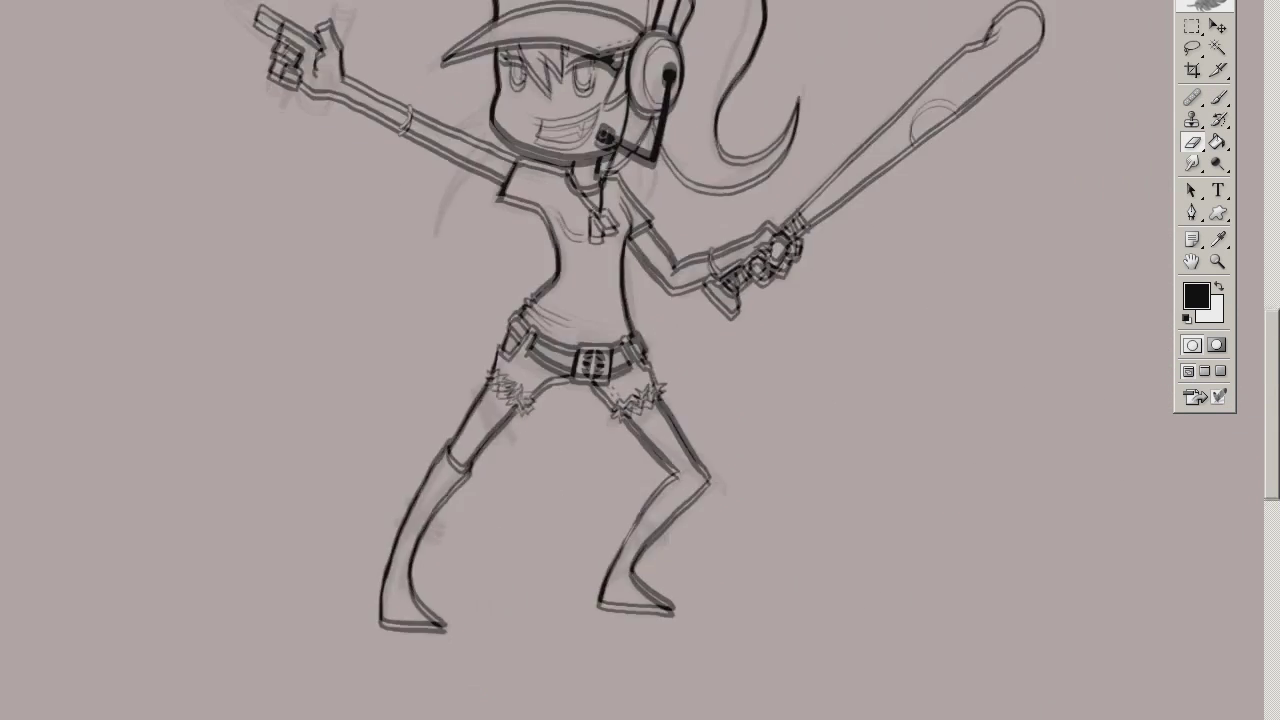
{"action": "key", "text": "b"}
{"action": "scroll", "coordinate": [607, 377], "scroll_direction": "up", "scroll_amount": 2}
{"action": "scroll", "coordinate": [654, 427], "scroll_direction": "up", "scroll_amount": 2}
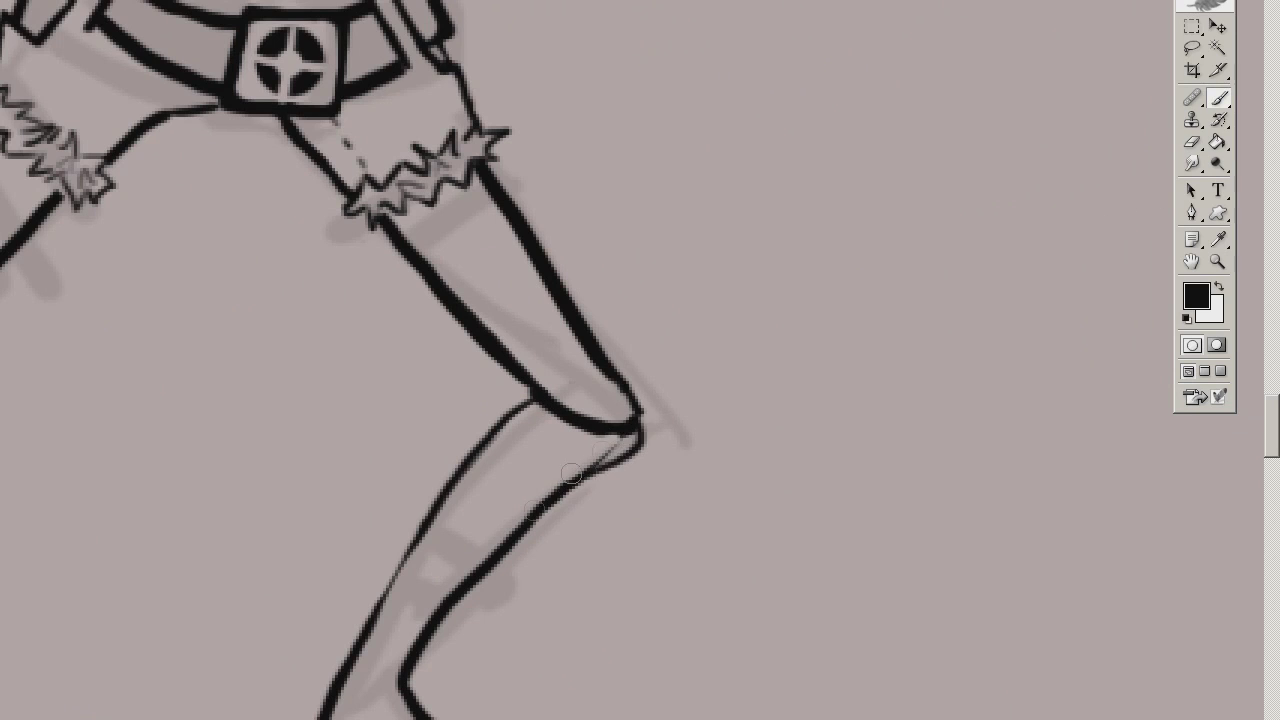
{"action": "mouse_move", "coordinate": [620, 438]}
{"action": "left_mouse_down"}
{"action": "mouse_move", "coordinate": [420, 640]}
{"action": "mouse_move", "coordinate": [402, 684]}
{"action": "left_mouse_up"}
{"action": "key", "text": "b"}
{"action": "key", "text": "e"}
{"action": "mouse_move", "coordinate": [420, 640]}
{"action": "left_mouse_down"}
{"action": "mouse_move", "coordinate": [532, 408]}
{"action": "mouse_move", "coordinate": [345, 675]}
{"action": "left_mouse_up"}
{"action": "key", "text": "b"}
{"action": "left_click_drag", "start_coordinate": [510, 410], "coordinate": [366, 700]}
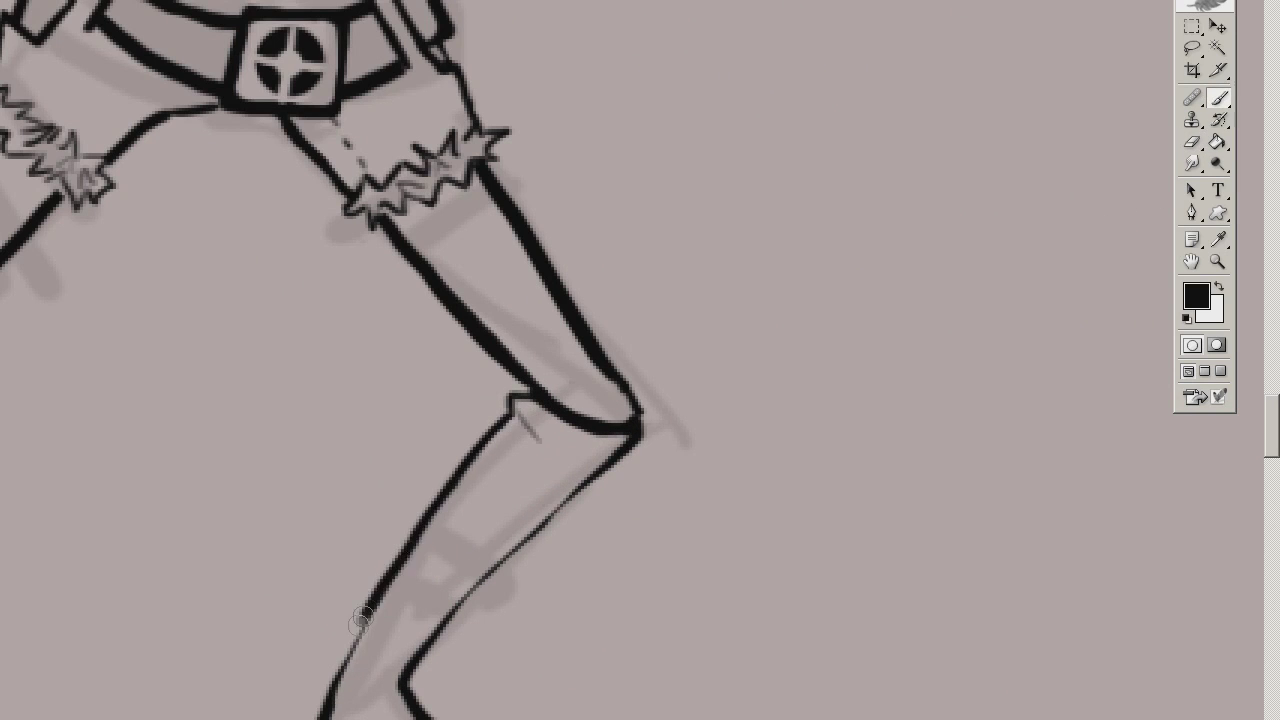
Hide the rough sketch layer and thin the outer thigh line of the bent leg
{"action": "scroll", "coordinate": [450, 500], "scroll_direction": "down", "scroll_amount": 3}
{"action": "scroll", "coordinate": [366, 447], "scroll_direction": "up", "scroll_amount": 2}
{"action": "scroll", "coordinate": [366, 447], "scroll_direction": "down", "scroll_amount": 3}
{"action": "key", "text": "F7"}
{"action": "left_click", "coordinate": [1031, 49]}
{"action": "key", "text": "F7"}
{"action": "scroll", "coordinate": [725, 639], "scroll_direction": "up", "scroll_amount": 2}
{"action": "key", "text": "e"}
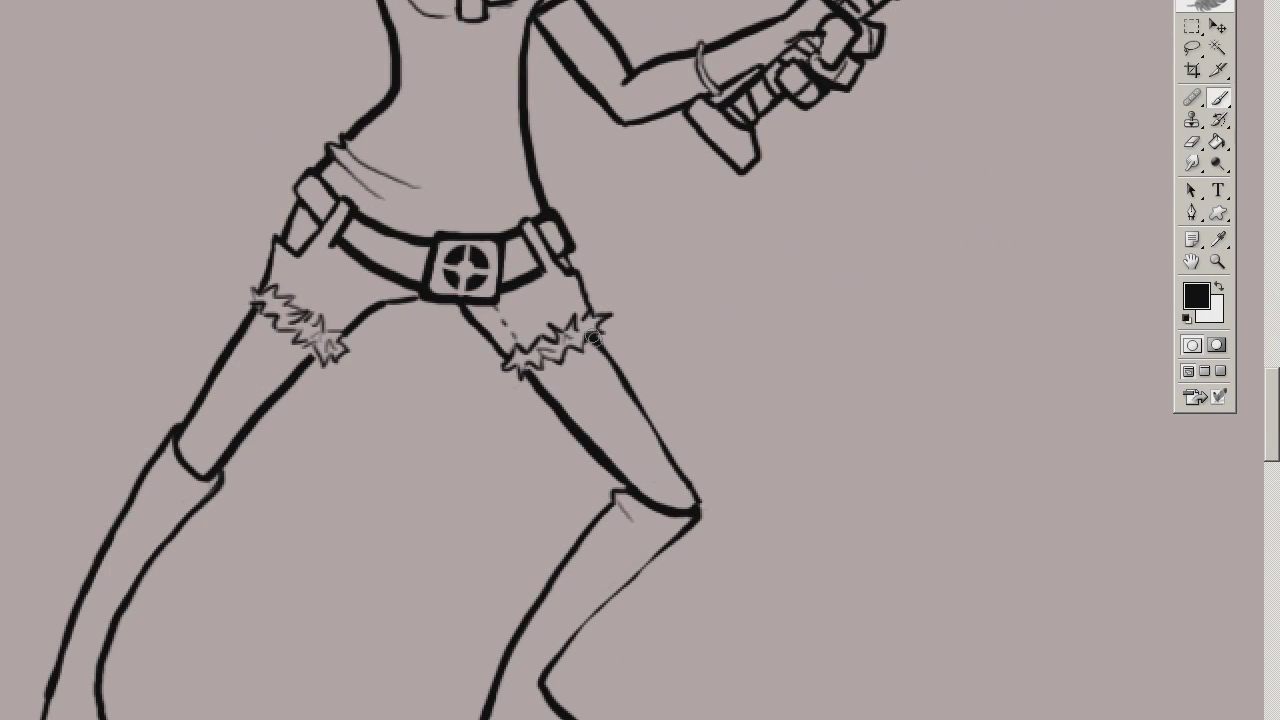
{"action": "scroll", "coordinate": [619, 383], "scroll_direction": "up", "scroll_amount": 1}
{"action": "scroll", "coordinate": [536, 335], "scroll_direction": "down", "scroll_amount": 4}
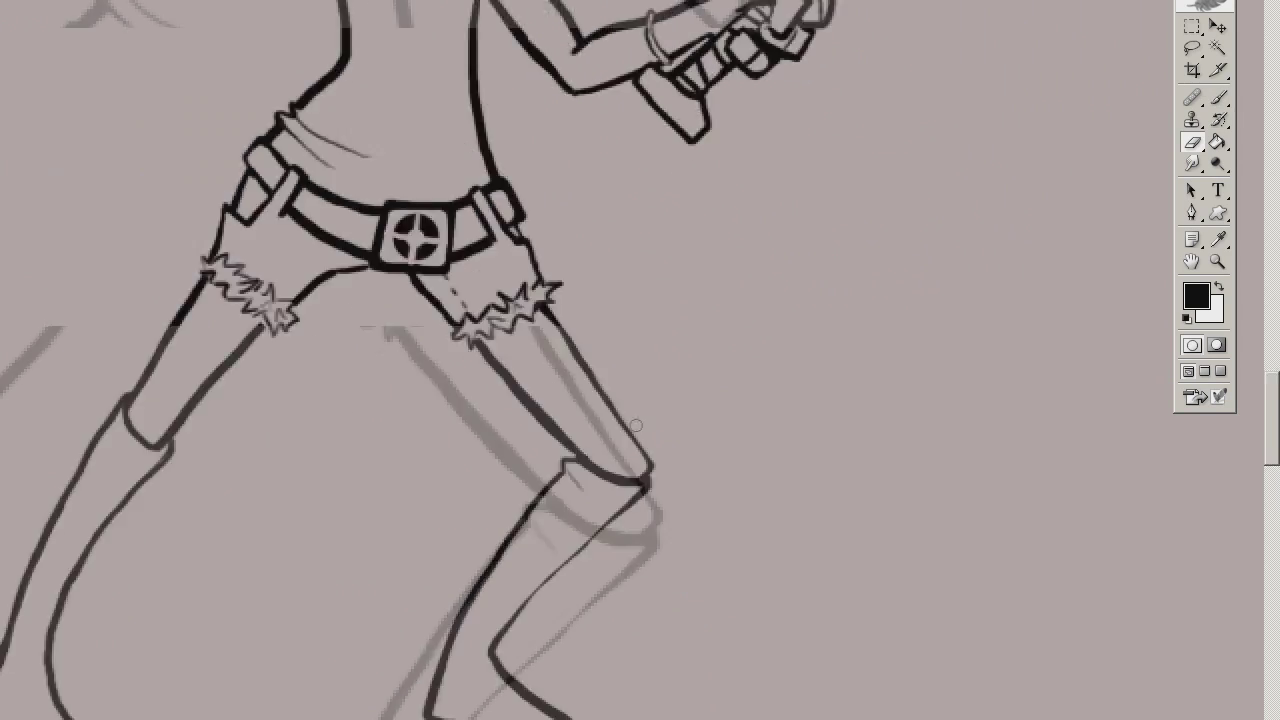
Ink a long tapering hair lock beside the face, falling over the outstretched arm, and erase face lines crossing it
{"action": "scroll", "coordinate": [460, 402], "scroll_direction": "up", "scroll_amount": 4}
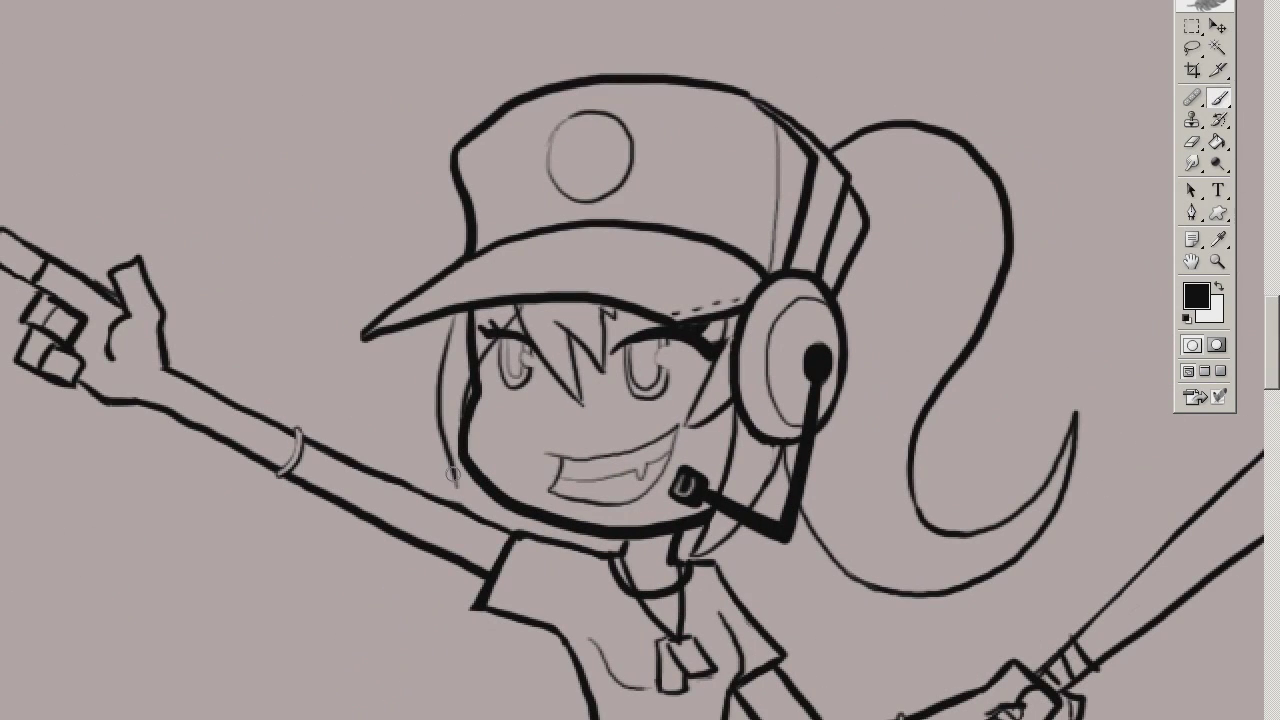
{"action": "left_click_drag", "start_coordinate": [462, 508], "coordinate": [424, 706]}
{"action": "left_click_drag", "start_coordinate": [448, 540], "coordinate": [414, 700]}
{"action": "key", "text": "e"}
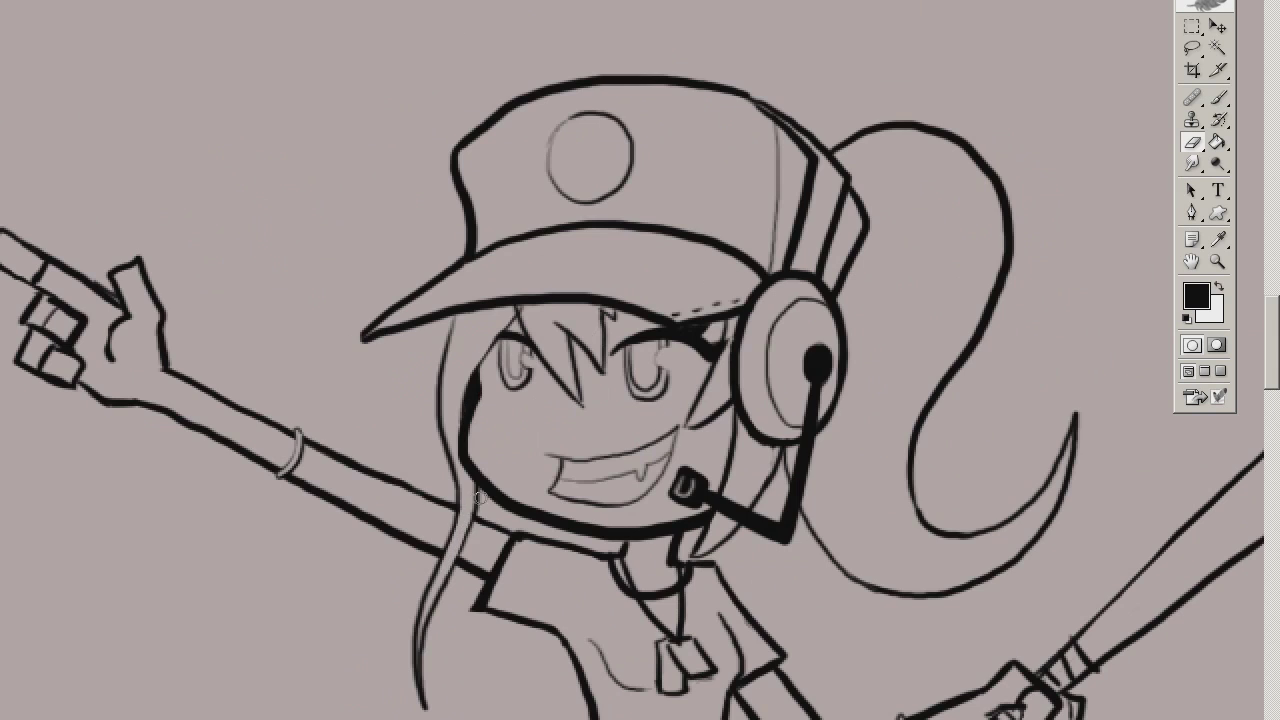
{"action": "scroll", "coordinate": [480, 496], "scroll_direction": "down", "scroll_amount": 3}
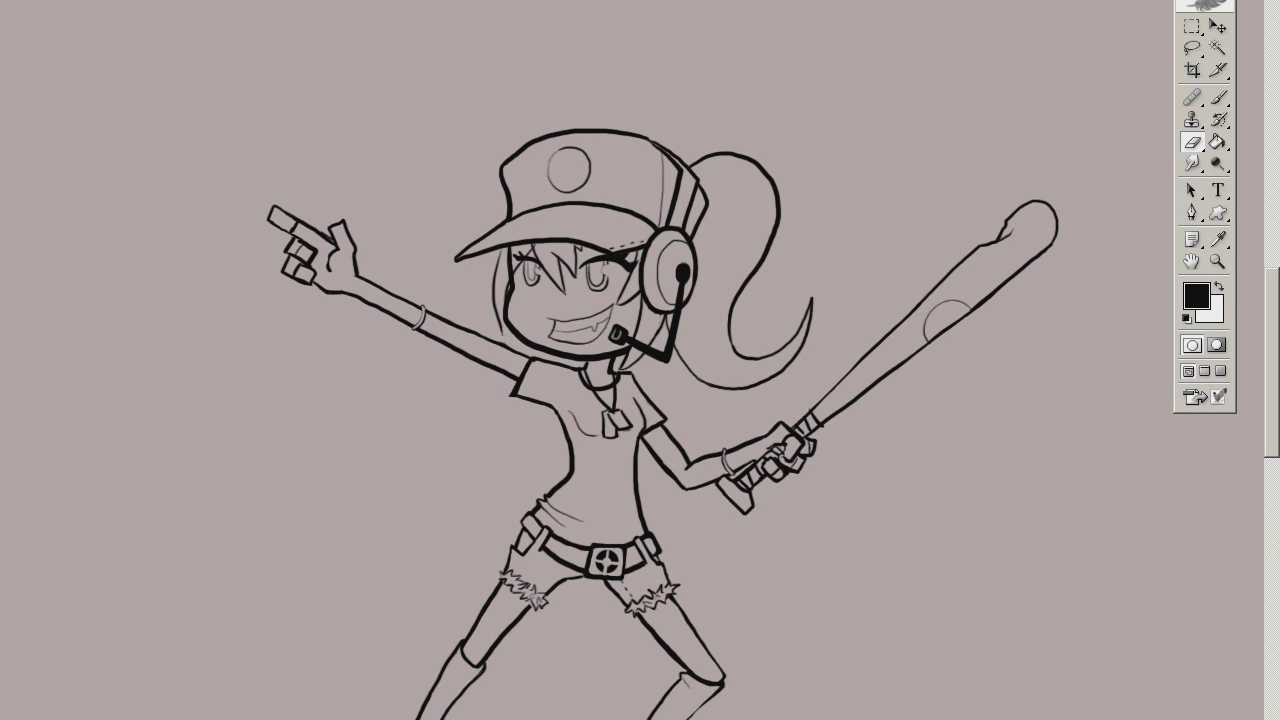
Ink a wavy hair lock from beneath the headphone to the shoulder and touch up the lock beside the face
{"action": "scroll", "coordinate": [621, 392], "scroll_direction": "up", "scroll_amount": 3}
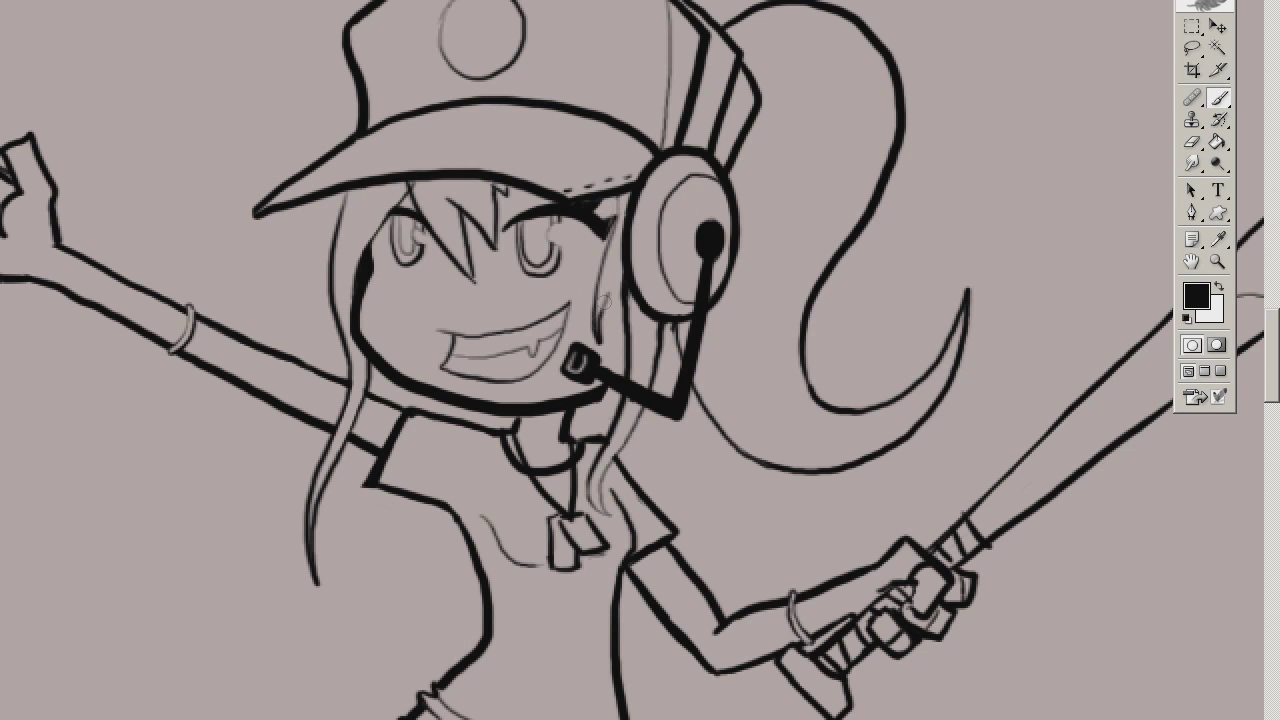
{"action": "scroll", "coordinate": [605, 285], "scroll_direction": "down", "scroll_amount": 3}
{"action": "scroll", "coordinate": [580, 440], "scroll_direction": "up", "scroll_amount": 3}
{"action": "key", "text": "b"}
{"action": "left_click_drag", "start_coordinate": [355, 322], "coordinate": [349, 390]}
{"action": "scroll", "coordinate": [339, 373], "scroll_direction": "down", "scroll_amount": 3}
{"action": "scroll", "coordinate": [268, 431], "scroll_direction": "up", "scroll_amount": 2}
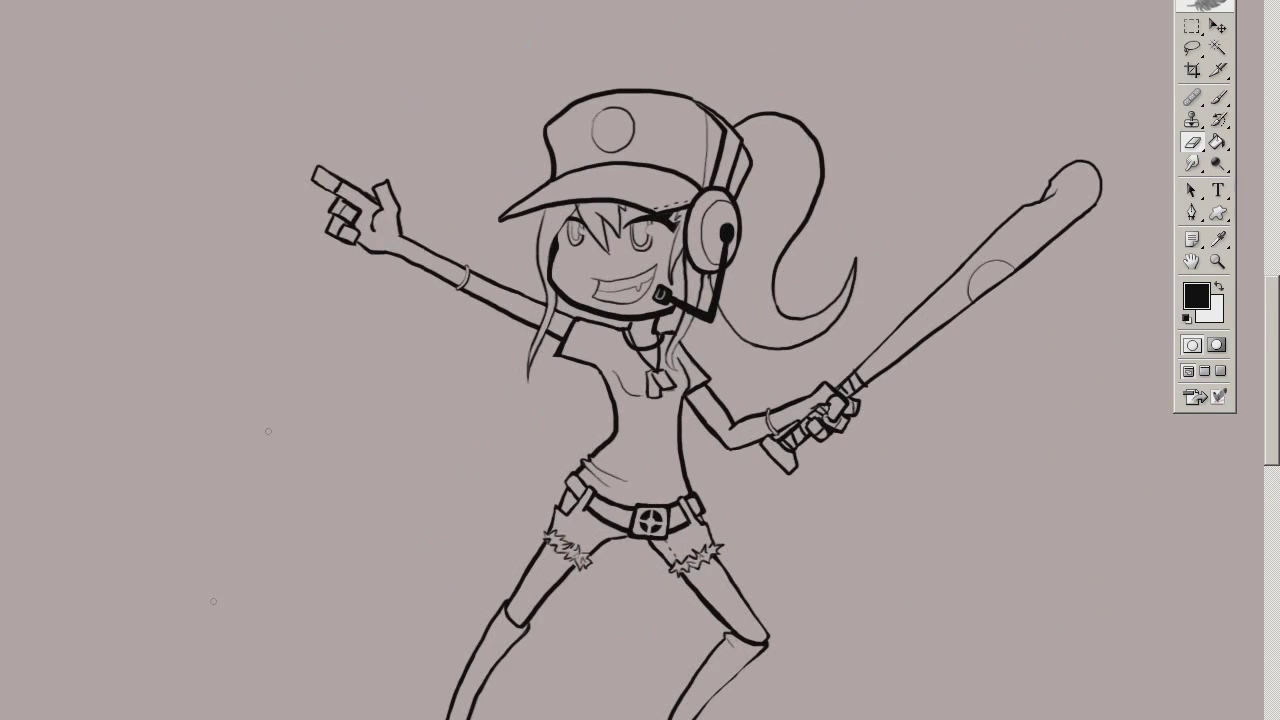
Shorten the outstretched arm by moving the pointing hand and forearm inward, deselect, and clean the lines around the wristband
{"action": "left_click_drag", "start_coordinate": [350, 215], "coordinate": [380, 230]}
{"action": "key", "text": "ctrl+d"}
{"action": "scroll", "coordinate": [606, 320], "scroll_direction": "up", "scroll_amount": 2}
{"action": "key", "text": "e"}
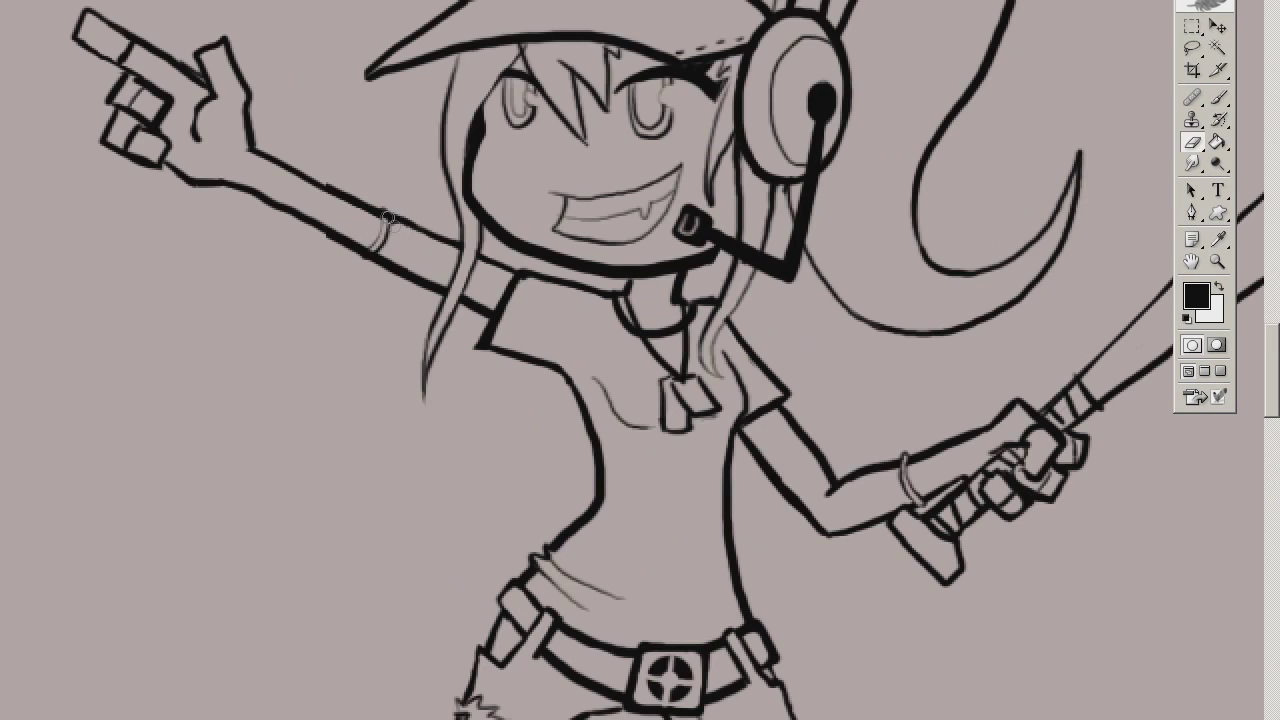
Add a short curved crease to the shirt hem on the bat side
{"action": "scroll", "coordinate": [369, 255], "scroll_direction": "down", "scroll_amount": 3}
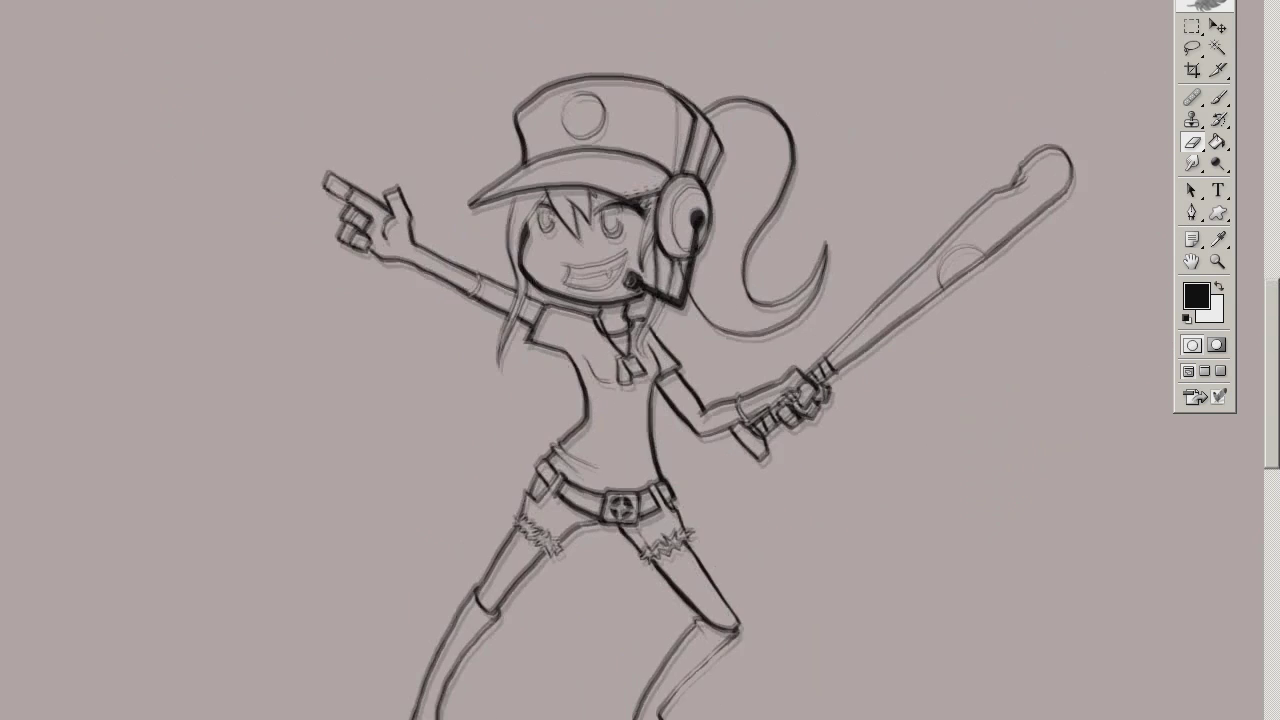
{"action": "scroll", "coordinate": [171, 574], "scroll_direction": "down", "scroll_amount": 1}
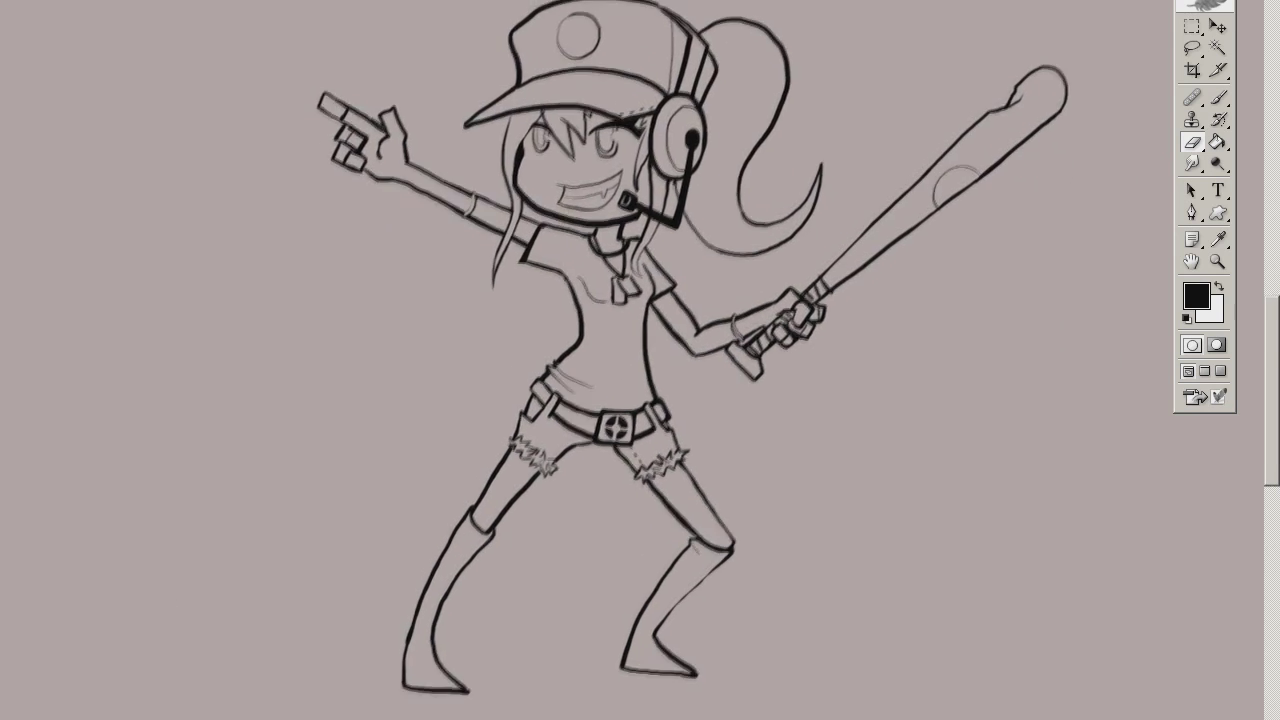
{"action": "scroll", "coordinate": [404, 331], "scroll_direction": "up", "scroll_amount": 3}
{"action": "scroll", "coordinate": [540, 512], "scroll_direction": "up", "scroll_amount": 3}
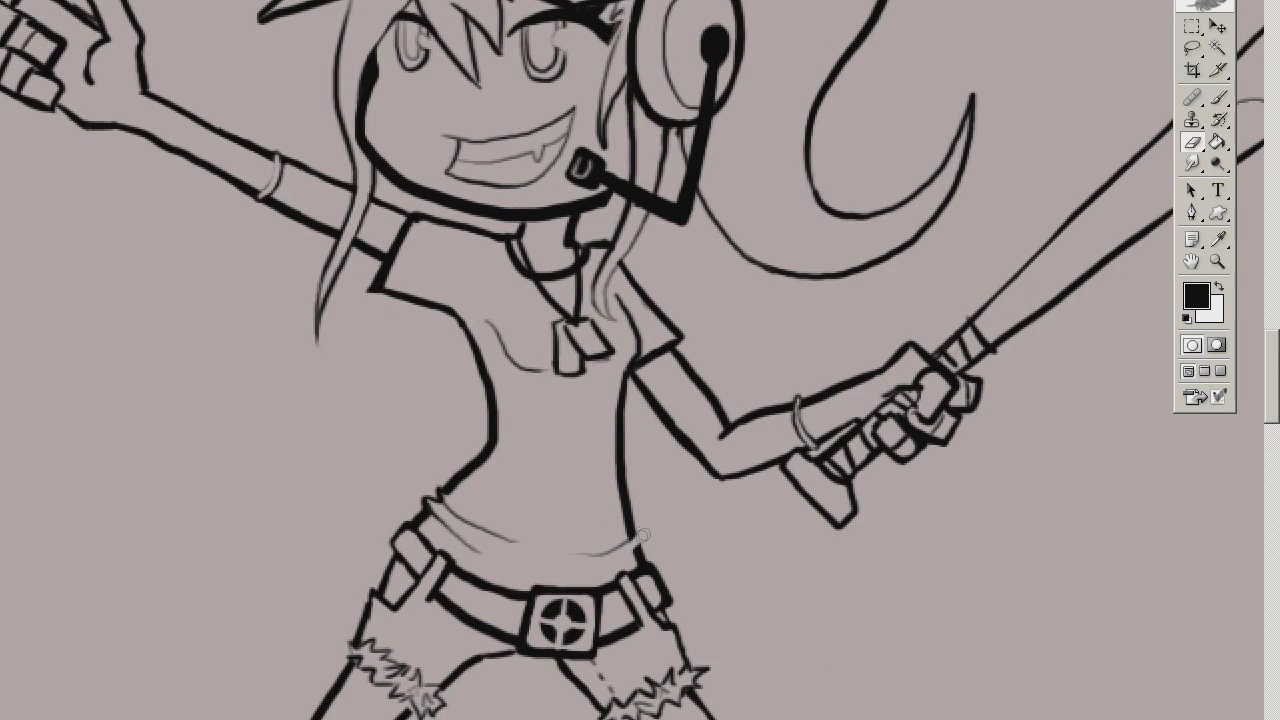
Choose a light peach skin tone as the foreground colour and lay it over the face
{"action": "key", "text": "b"}
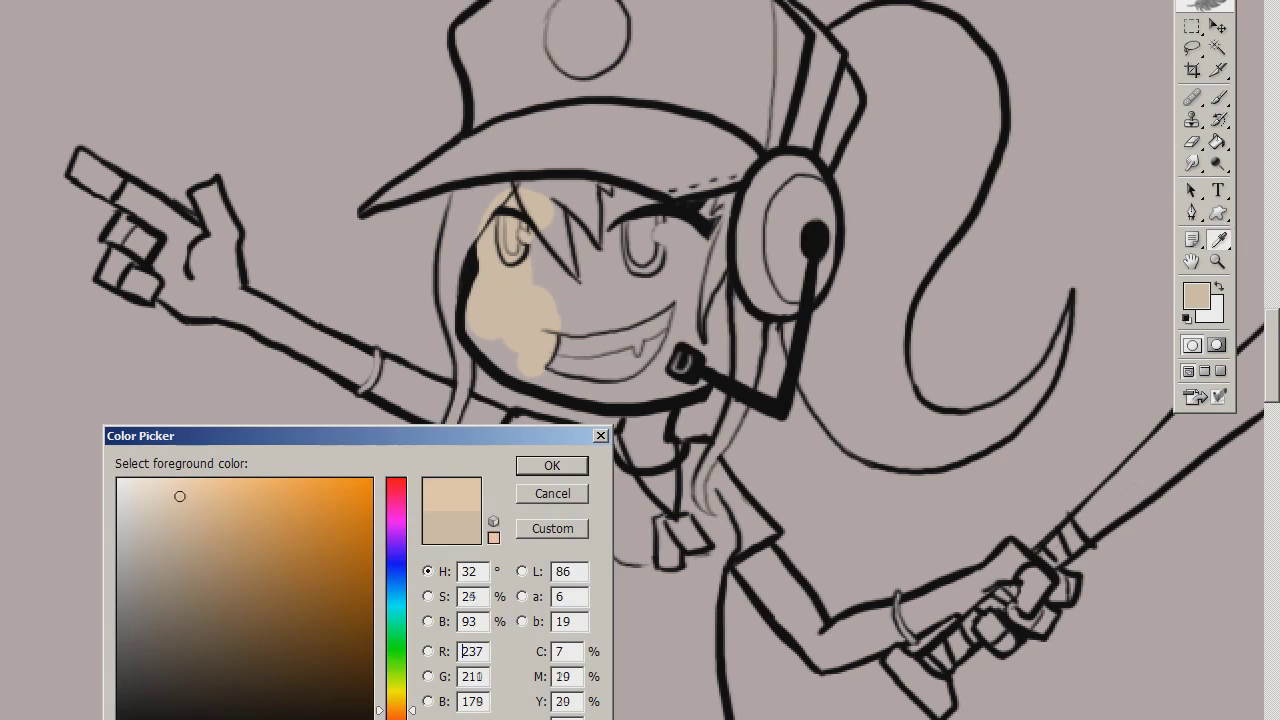
{"action": "key", "text": "Return"}
{"action": "mouse_move", "coordinate": [500, 300]}
{"action": "left_mouse_down"}
{"action": "mouse_move", "coordinate": [545, 350]}
{"action": "mouse_move", "coordinate": [560, 240]}
{"action": "mouse_move", "coordinate": [690, 260]}
{"action": "mouse_move", "coordinate": [643, 318]}
{"action": "mouse_move", "coordinate": [563, 286]}
{"action": "left_mouse_up"}
{"action": "left_click", "coordinate": [1195, 296]}
{"action": "left_click", "coordinate": [169, 497]}
{"action": "left_click", "coordinate": [543, 463]}
{"action": "key", "text": "g"}
{"action": "left_click", "coordinate": [470, 160]}
{"action": "key", "text": "b"}
Paint the neck, the bare parts of both arms and the exposed fingers of both hands in the peach skin tone
{"action": "mouse_move", "coordinate": [545, 372]}
{"action": "left_mouse_down"}
{"action": "mouse_move", "coordinate": [590, 428]}
{"action": "mouse_move", "coordinate": [575, 400]}
{"action": "left_mouse_up"}
{"action": "left_click_drag", "start_coordinate": [700, 450], "coordinate": [597, 363]}
{"action": "mouse_move", "coordinate": [570, 440]}
{"action": "left_mouse_down"}
{"action": "mouse_move", "coordinate": [640, 540]}
{"action": "mouse_move", "coordinate": [663, 508]}
{"action": "left_mouse_up"}
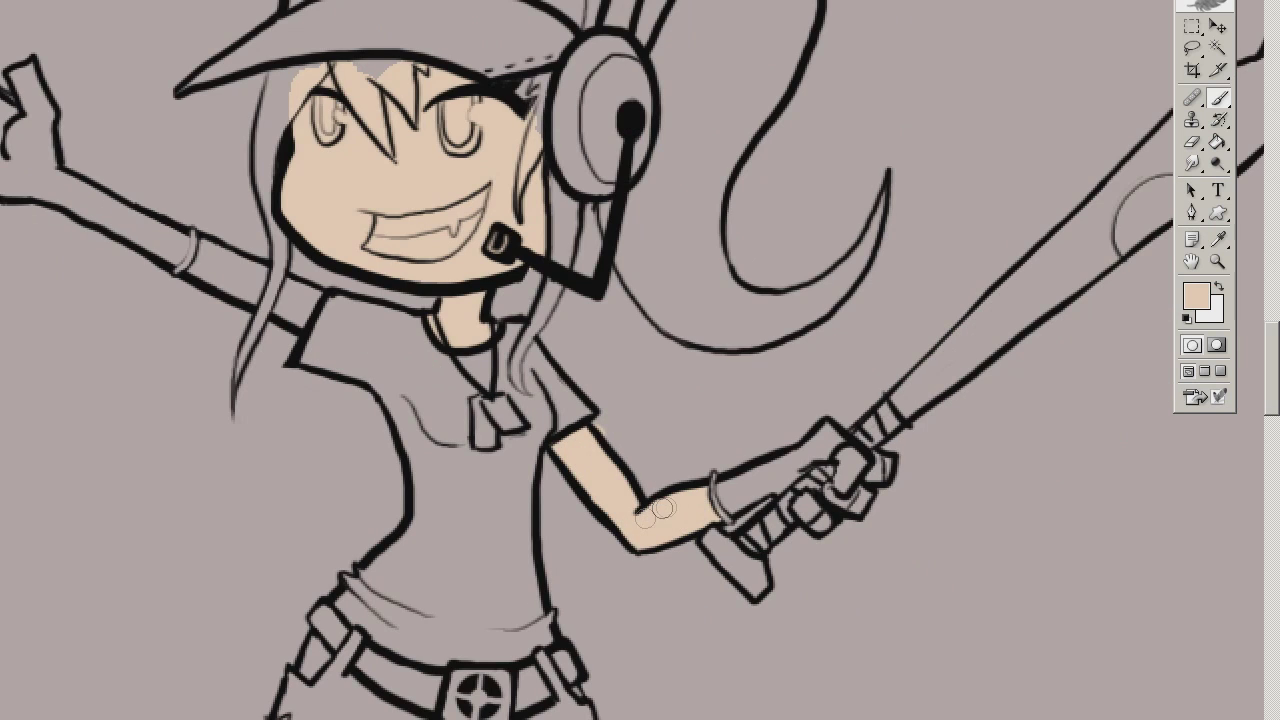
{"action": "left_click_drag", "start_coordinate": [808, 506], "coordinate": [1218, 676]}
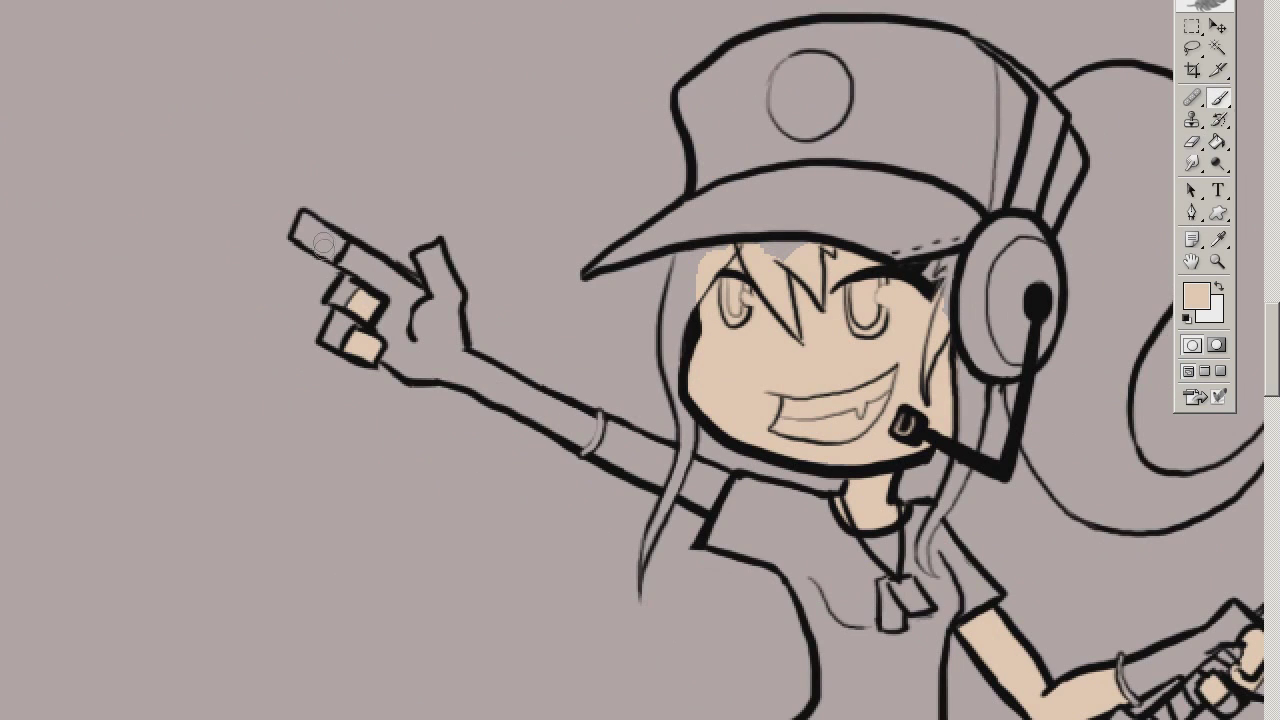
{"action": "left_click_drag", "start_coordinate": [434, 262], "coordinate": [351, 207]}
{"action": "left_click_drag", "start_coordinate": [588, 412], "coordinate": [535, 404]}
Paint both thighs between the frayed shorts and the sock tops in the peach skin tone
{"action": "left_click_drag", "start_coordinate": [640, 560], "coordinate": [480, 45]}
{"action": "mouse_move", "coordinate": [480, 340]}
{"action": "left_mouse_down"}
{"action": "mouse_move", "coordinate": [420, 460]}
{"action": "mouse_move", "coordinate": [430, 440]}
{"action": "left_mouse_up"}
{"action": "left_click_drag", "start_coordinate": [700, 400], "coordinate": [463, 320]}
{"action": "mouse_move", "coordinate": [540, 310]}
{"action": "left_mouse_down"}
{"action": "mouse_move", "coordinate": [661, 426]}
{"action": "mouse_move", "coordinate": [603, 337]}
{"action": "mouse_move", "coordinate": [528, 300]}
{"action": "left_mouse_up"}
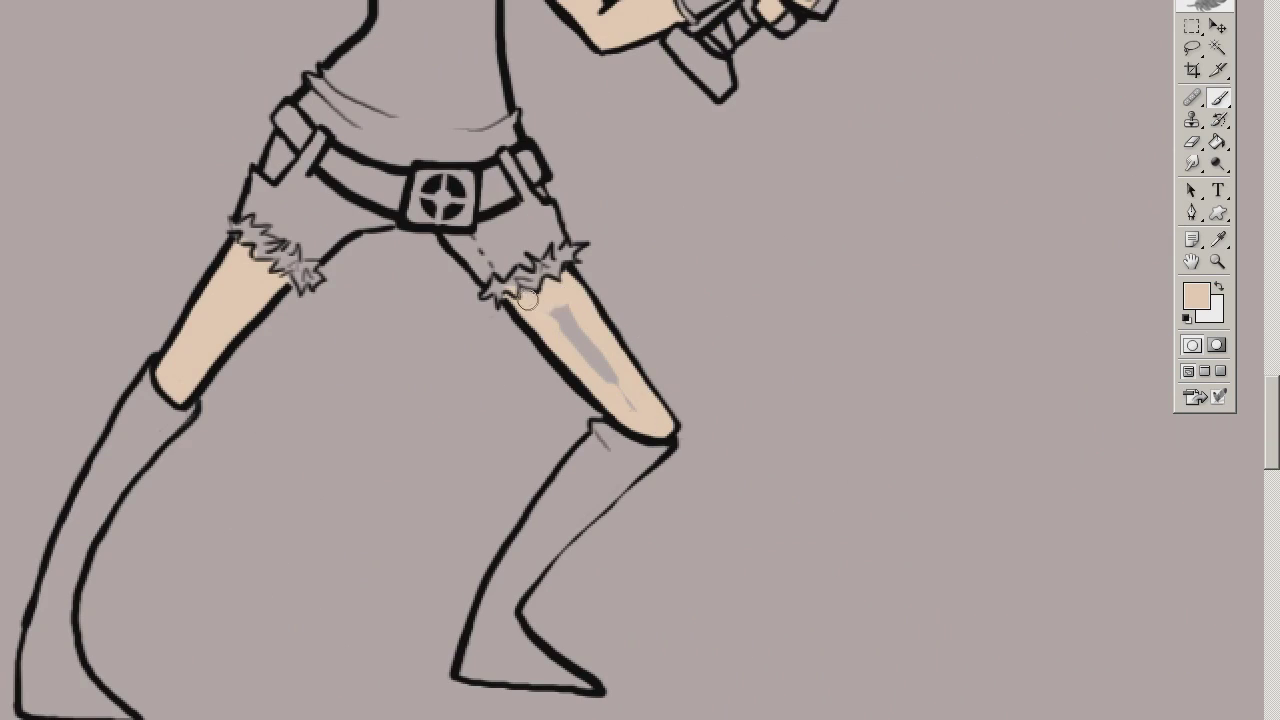
Paint the teeth and both eyes white
{"action": "key", "text": "ctrl+minus"}
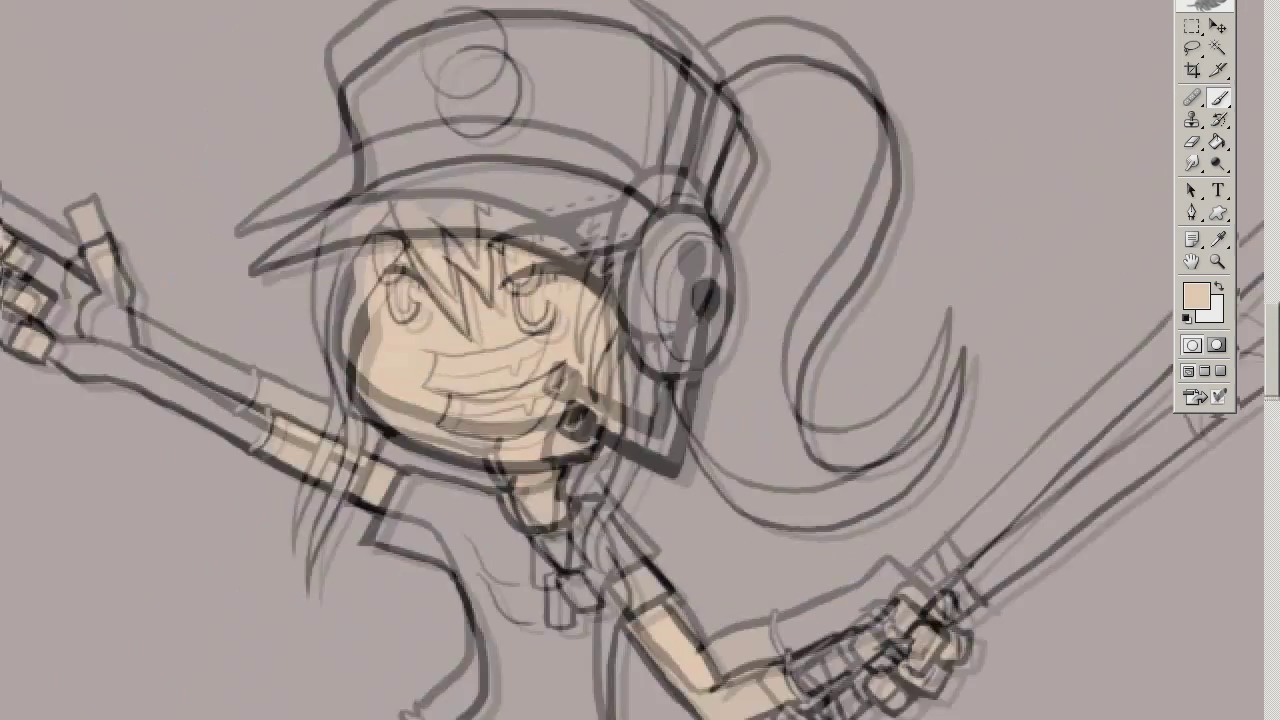
{"action": "mouse_move", "coordinate": [380, 440]}
{"action": "left_mouse_down"}
{"action": "mouse_move", "coordinate": [398, 469]}
{"action": "mouse_move", "coordinate": [518, 432]}
{"action": "mouse_move", "coordinate": [400, 436]}
{"action": "left_mouse_up"}
{"action": "left_click_drag", "start_coordinate": [470, 266], "coordinate": [520, 300]}
{"action": "left_click_drag", "start_coordinate": [520, 300], "coordinate": [505, 320]}
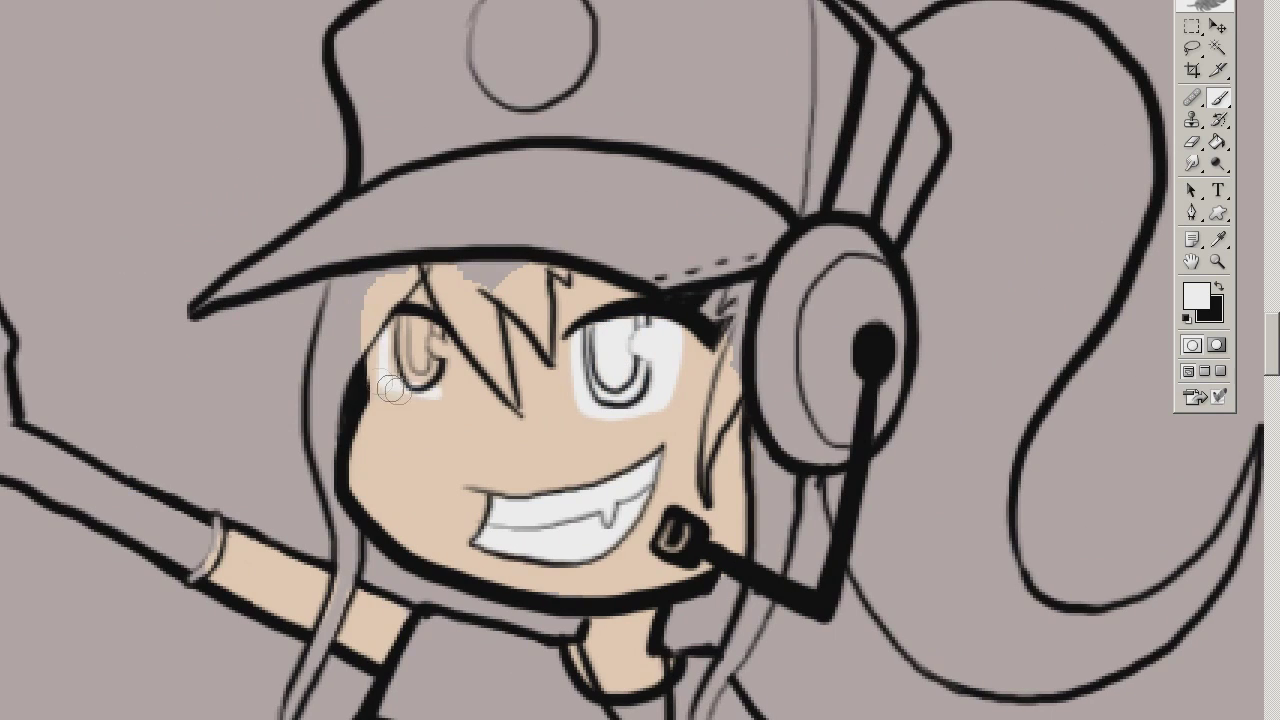
{"action": "mouse_move", "coordinate": [410, 340]}
{"action": "left_mouse_down"}
{"action": "mouse_move", "coordinate": [444, 356]}
{"action": "mouse_move", "coordinate": [388, 373]}
{"action": "left_mouse_up"}
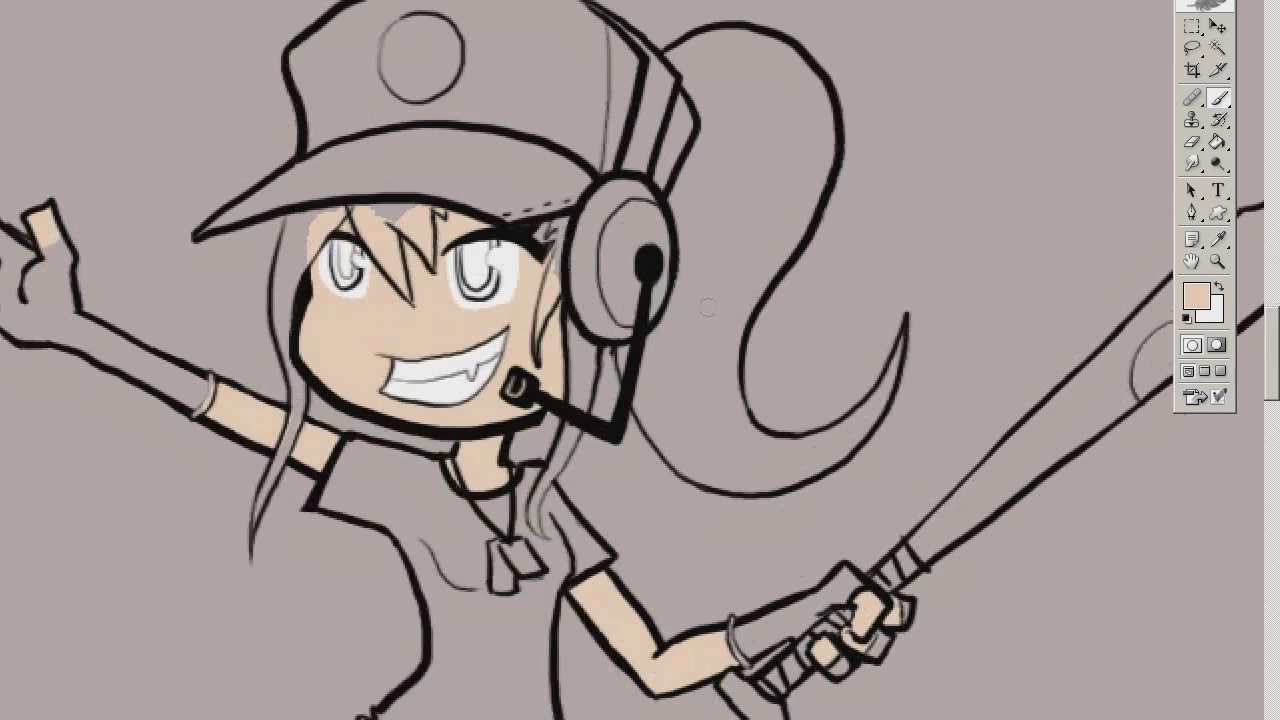
Choose a light brown hair colour and paint the upper ponytail and the locks around the headphone
{"action": "left_click", "coordinate": [1196, 296]}
{"action": "left_click", "coordinate": [549, 463]}
{"action": "mouse_move", "coordinate": [690, 430]}
{"action": "left_mouse_down"}
{"action": "mouse_move", "coordinate": [737, 244]}
{"action": "mouse_move", "coordinate": [820, 125]}
{"action": "mouse_move", "coordinate": [690, 60]}
{"action": "mouse_move", "coordinate": [763, 206]}
{"action": "left_mouse_up"}
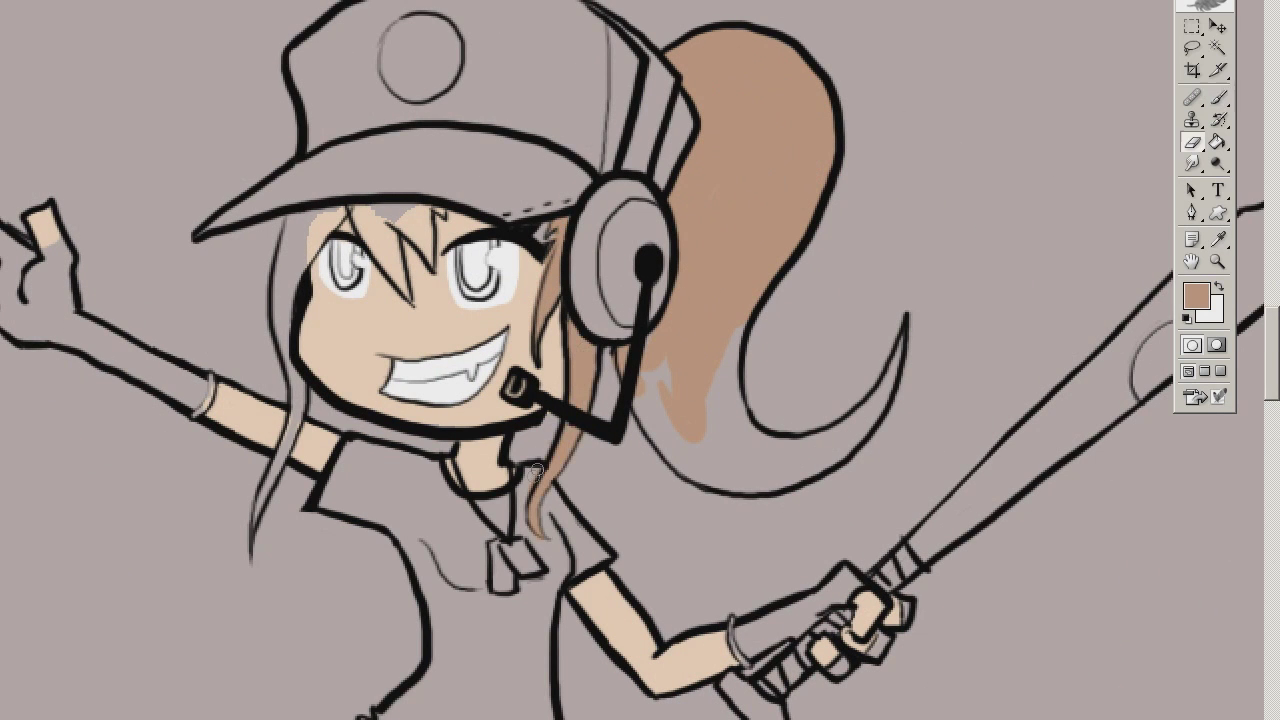
Fill the rest of the ponytail down to its tip and paint the bangs and face-side lock light brown
{"action": "key", "text": "b"}
{"action": "left_click_drag", "start_coordinate": [650, 385], "coordinate": [662, 438]}
{"action": "left_click_drag", "start_coordinate": [700, 335], "coordinate": [700, 470]}
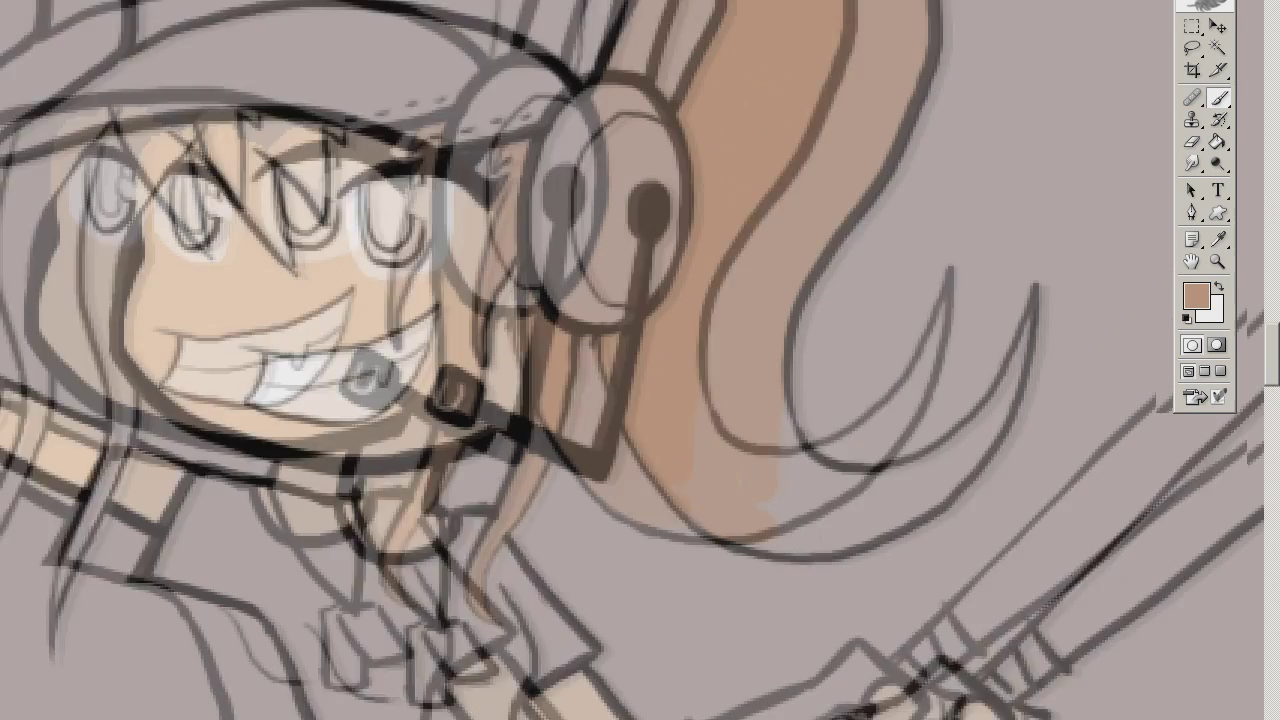
{"action": "mouse_move", "coordinate": [760, 330]}
{"action": "left_mouse_down"}
{"action": "mouse_move", "coordinate": [720, 440]}
{"action": "mouse_move", "coordinate": [554, 372]}
{"action": "mouse_move", "coordinate": [660, 440]}
{"action": "left_mouse_up"}
{"action": "key", "text": "e"}
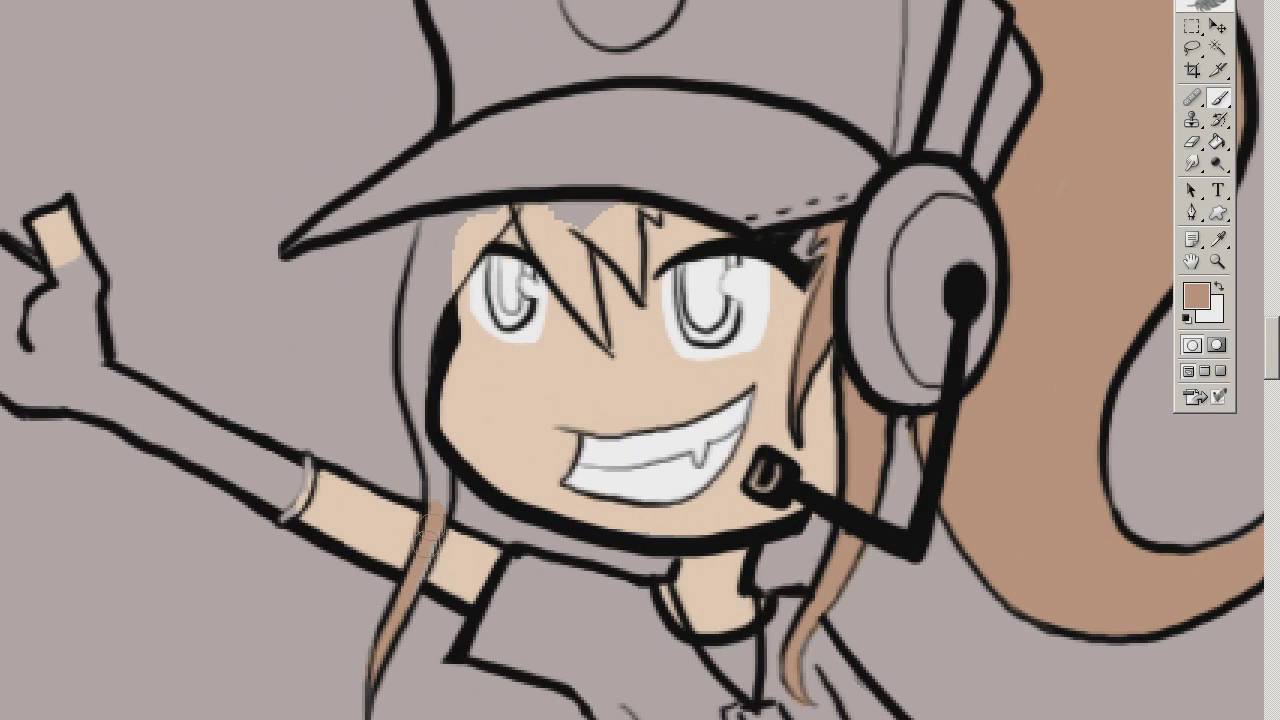
{"action": "mouse_move", "coordinate": [430, 560]}
{"action": "left_mouse_down"}
{"action": "mouse_move", "coordinate": [440, 230]}
{"action": "mouse_move", "coordinate": [595, 290]}
{"action": "mouse_move", "coordinate": [605, 340]}
{"action": "mouse_move", "coordinate": [640, 290]}
{"action": "mouse_move", "coordinate": [650, 210]}
{"action": "left_mouse_up"}
Choose a muted red foreground colour and paint the T-shirt with it
{"action": "key", "text": "x"}
{"action": "key", "text": "i"}
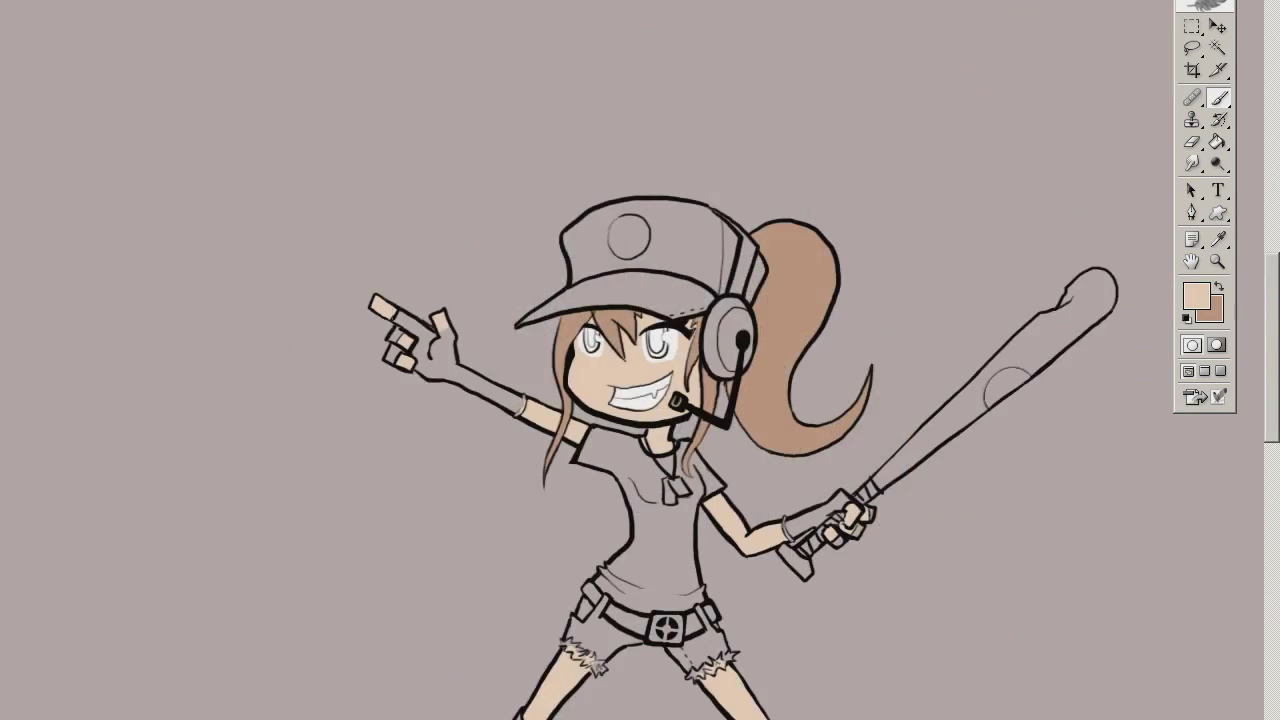
{"action": "left_click", "coordinate": [1196, 296]}
{"action": "left_click_drag", "start_coordinate": [169, 494], "coordinate": [330, 520]}
{"action": "left_click", "coordinate": [531, 463]}
{"action": "left_click", "coordinate": [1196, 296]}
{"action": "left_click", "coordinate": [300, 540]}
{"action": "left_click", "coordinate": [531, 463]}
{"action": "mouse_move", "coordinate": [470, 470]}
{"action": "left_mouse_down"}
{"action": "mouse_move", "coordinate": [540, 500]}
{"action": "mouse_move", "coordinate": [500, 460]}
{"action": "mouse_move", "coordinate": [648, 500]}
{"action": "mouse_move", "coordinate": [600, 380]}
{"action": "left_mouse_up"}
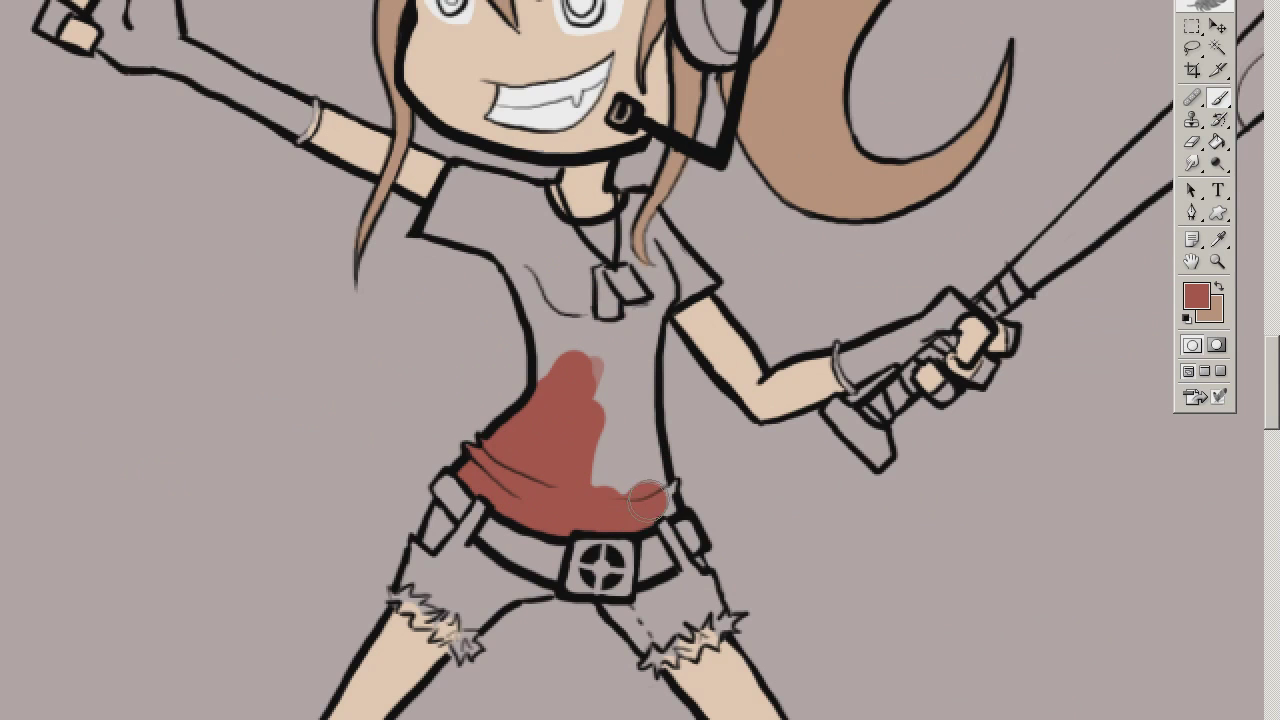
{"action": "scroll", "coordinate": [600, 400], "scroll_direction": "up", "scroll_amount": 3}
{"action": "mouse_move", "coordinate": [560, 430]}
{"action": "left_mouse_down"}
{"action": "mouse_move", "coordinate": [540, 520]}
{"action": "mouse_move", "coordinate": [452, 359]}
{"action": "mouse_move", "coordinate": [620, 380]}
{"action": "mouse_move", "coordinate": [600, 560]}
{"action": "mouse_move", "coordinate": [680, 400]}
{"action": "mouse_move", "coordinate": [640, 497]}
{"action": "mouse_move", "coordinate": [612, 400]}
{"action": "left_mouse_up"}
Paint the shorts and their belt loops in a dark reddish brown
{"action": "key", "text": "ctrl+plus"}
{"action": "scroll", "coordinate": [612, 400], "scroll_direction": "down", "scroll_amount": 5}
{"action": "left_click", "coordinate": [380, 560], "text": "alt"}
{"action": "mouse_move", "coordinate": [380, 560]}
{"action": "left_mouse_down"}
{"action": "mouse_move", "coordinate": [378, 528]}
{"action": "mouse_move", "coordinate": [505, 565]}
{"action": "mouse_move", "coordinate": [420, 600]}
{"action": "left_mouse_up"}
{"action": "mouse_move", "coordinate": [680, 615]}
{"action": "left_mouse_down"}
{"action": "mouse_move", "coordinate": [760, 650]}
{"action": "mouse_move", "coordinate": [800, 520]}
{"action": "left_mouse_up"}
{"action": "left_click_drag", "start_coordinate": [410, 480], "coordinate": [420, 505]}
{"action": "left_click_drag", "start_coordinate": [795, 600], "coordinate": [787, 640]}
Choose a pale pinkish grey foreground colour and paint the two dog tags on the necklace
{"action": "key", "text": "ctrl+0"}
{"action": "left_click", "coordinate": [1196, 296]}
{"action": "left_click", "coordinate": [134, 534]}
{"action": "left_click", "coordinate": [569, 463]}
{"action": "key", "text": "ctrl+plus"}
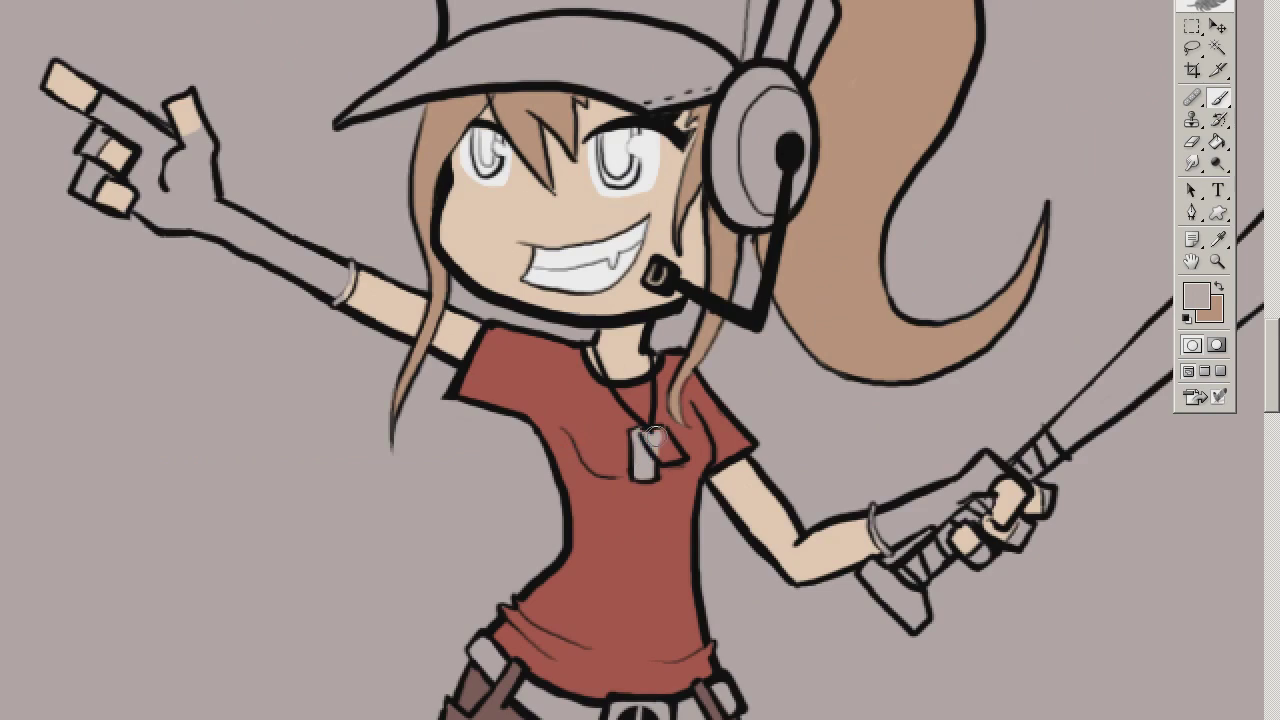
{"action": "key", "text": "ctrl+plus"}
{"action": "key", "text": "ctrl+minus"}
{"action": "left_click", "coordinate": [1196, 296]}
{"action": "left_click", "coordinate": [120, 495]}
{"action": "left_click", "coordinate": [549, 463]}
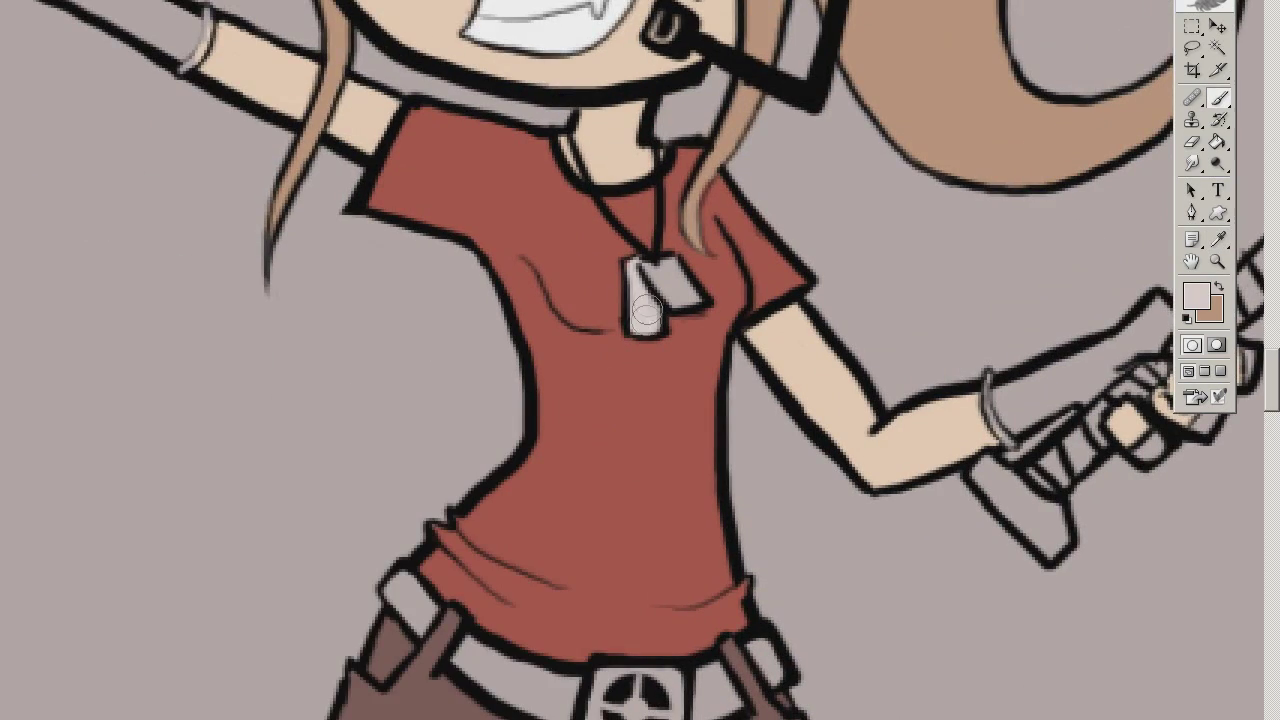
Paint the frayed fringe on both legs of the shorts in the pale pinkish grey
{"action": "key", "text": "ctrl+plus"}
{"action": "key", "text": "ctrl+plus"}
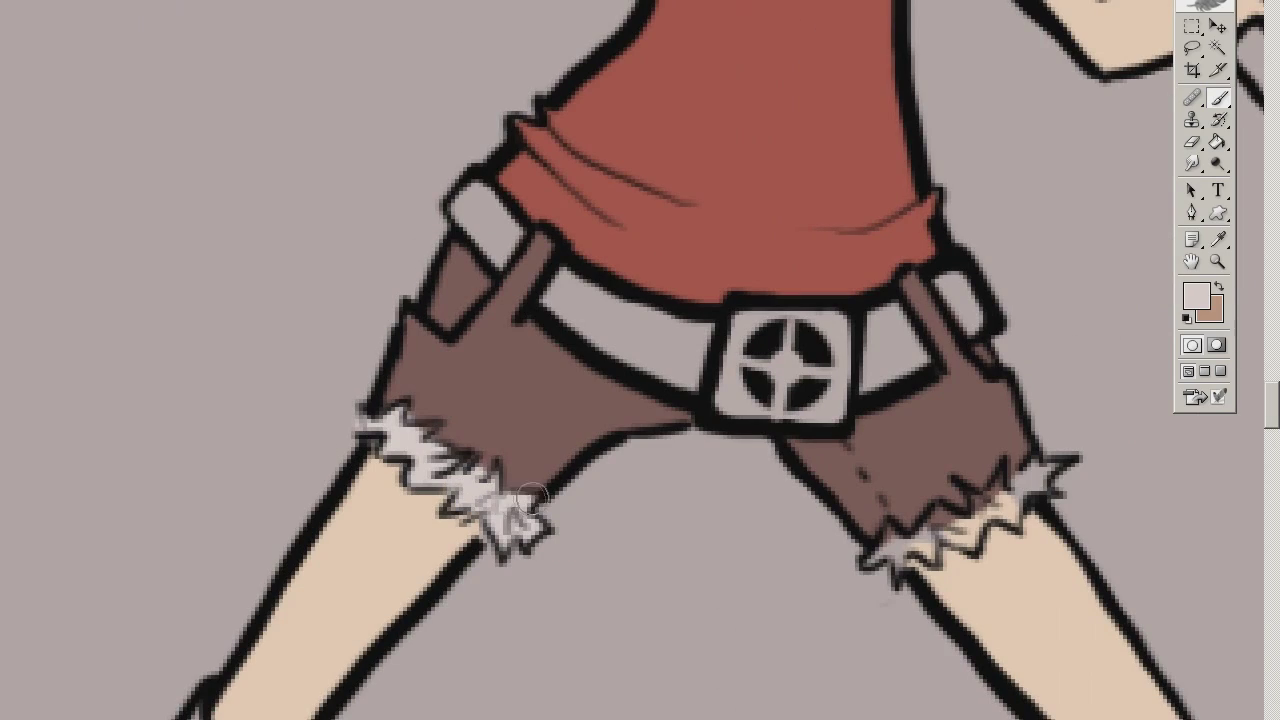
{"action": "key", "text": "ctrl+minus"}
{"action": "key", "text": "ctrl+plus"}
{"action": "key", "text": "x"}
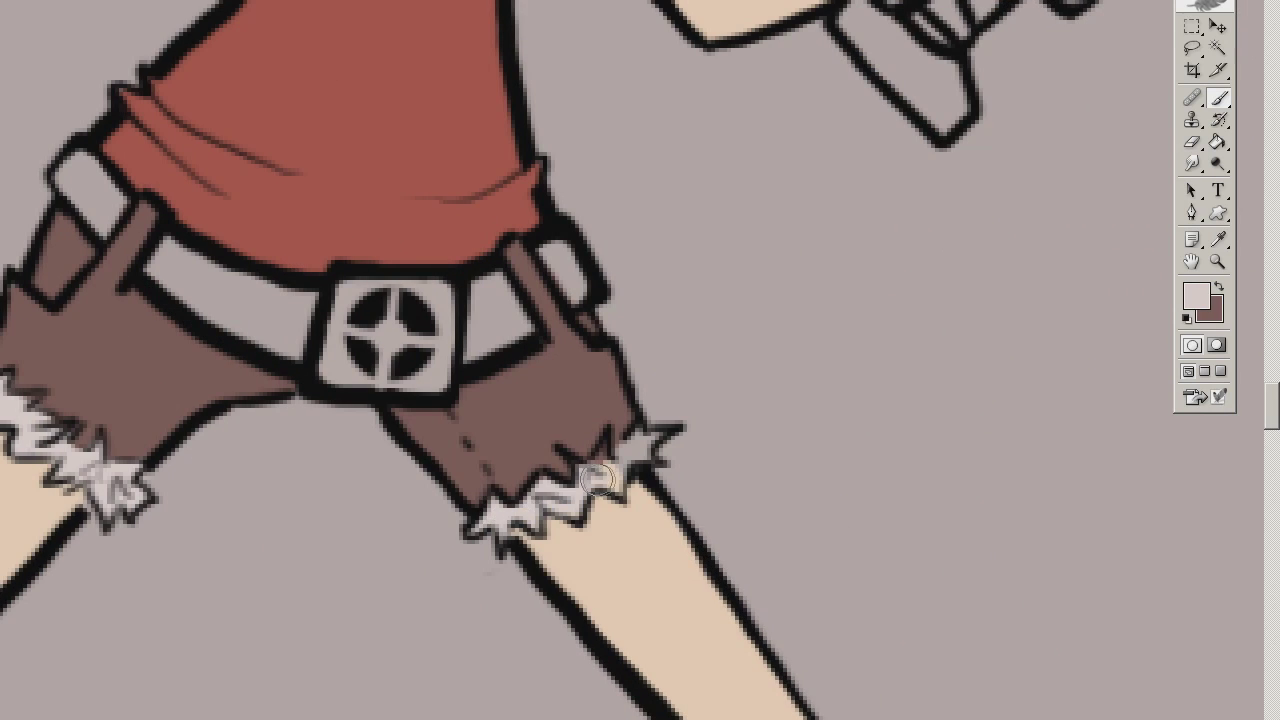
Sample a light grey and add shading to the frayed fringe on both legs of the shorts
{"action": "left_click", "coordinate": [831, 325], "text": "alt"}
{"action": "key", "text": "ctrl+minus"}
{"action": "key", "text": "ctrl+minus"}
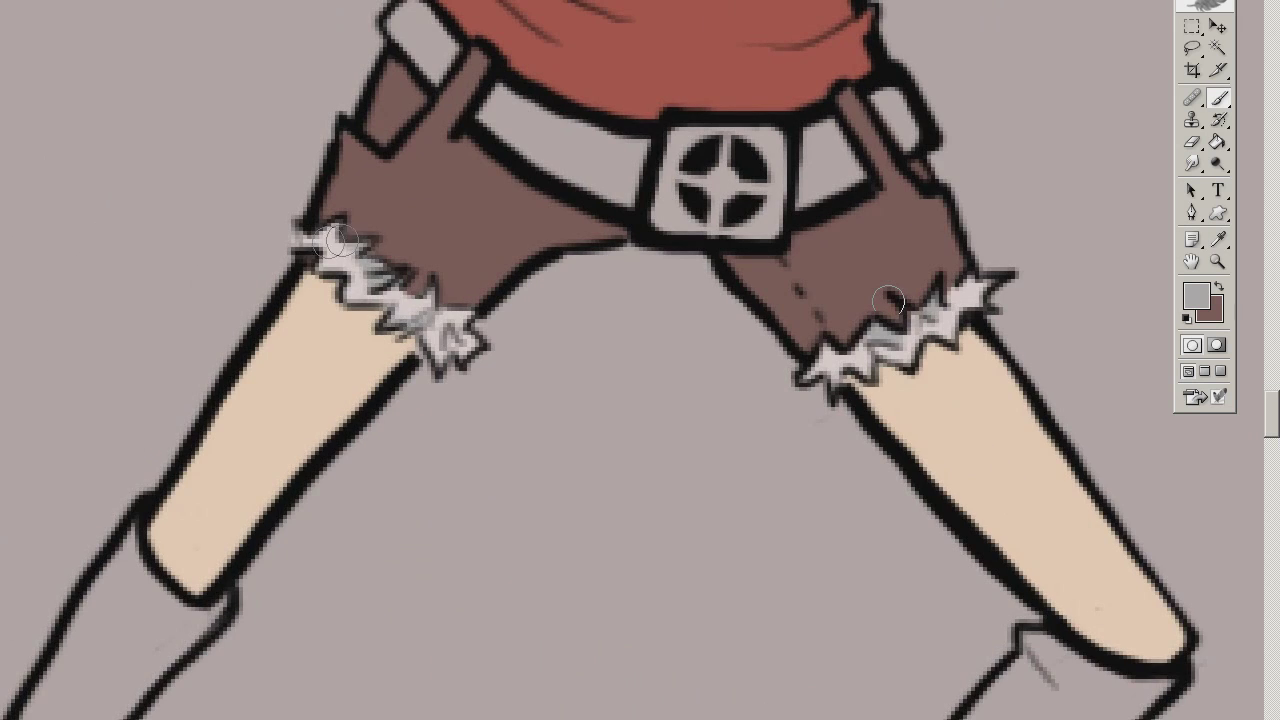
{"action": "key", "text": "ctrl+minus"}
{"action": "key", "text": "ctrl+minus"}
{"action": "left_click", "coordinate": [1196, 296]}
{"action": "key", "text": "Escape"}
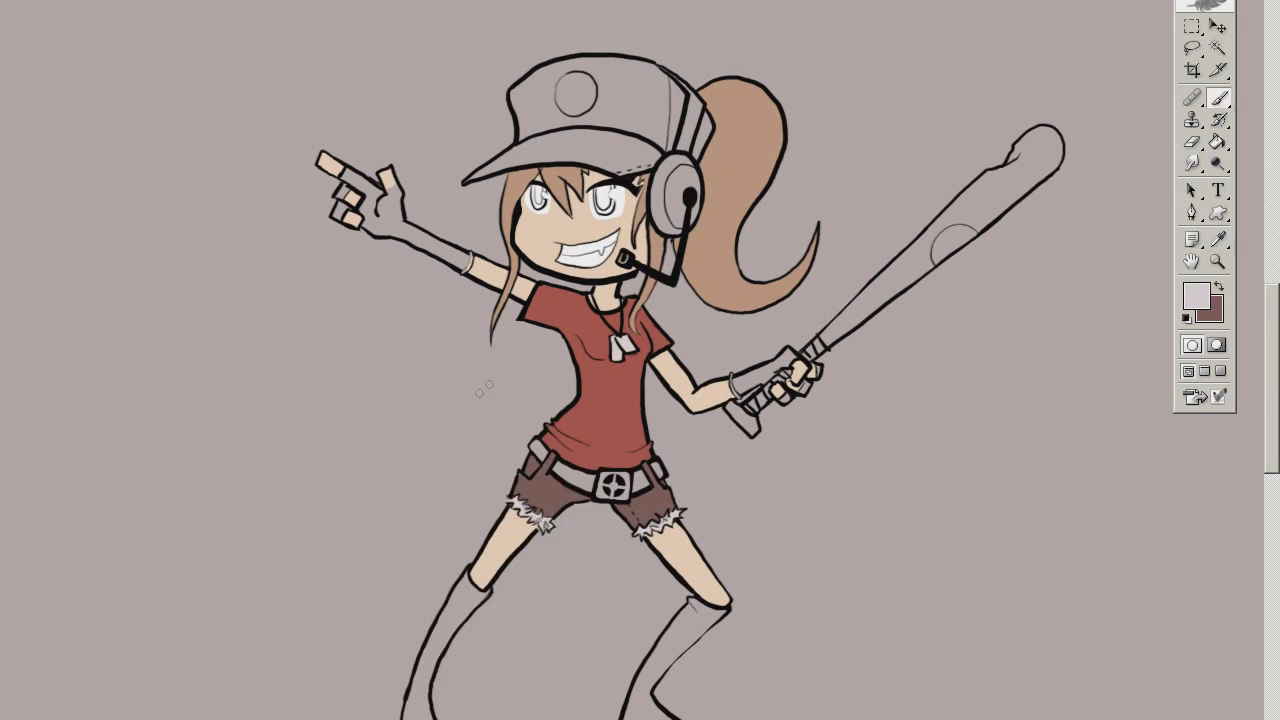
Paint the belt around the waist in the pale pinkish grey
{"action": "key", "text": "x"}
{"action": "key", "text": "ctrl+plus"}
{"action": "key", "text": "ctrl+plus"}
{"action": "key", "text": "ctrl+plus"}
{"action": "key", "text": "ctrl+minus"}
{"action": "mouse_move", "coordinate": [395, 430]}
{"action": "left_mouse_down"}
{"action": "mouse_move", "coordinate": [453, 488]}
{"action": "mouse_move", "coordinate": [560, 520]}
{"action": "left_mouse_up"}
{"action": "left_click_drag", "start_coordinate": [690, 500], "coordinate": [720, 550]}
{"action": "key", "text": "ctrl+minus"}
{"action": "key", "text": "ctrl+plus"}
{"action": "key", "text": "ctrl+plus"}
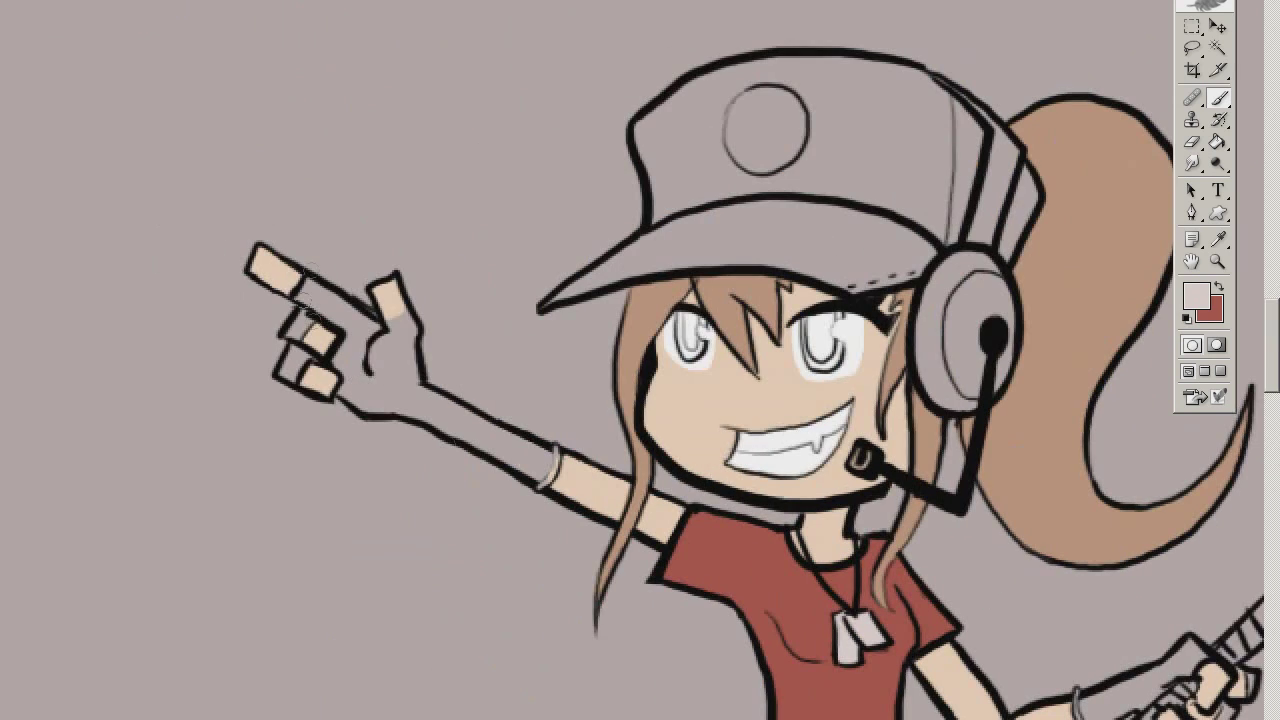
Paint the fingerless gloves on the pointing hand and the bat hand in the pale pinkish grey
{"action": "left_click_drag", "start_coordinate": [412, 131], "coordinate": [413, 154]}
{"action": "left_click_drag", "start_coordinate": [380, 380], "coordinate": [540, 460]}
{"action": "mouse_move", "coordinate": [430, 390]}
{"action": "left_mouse_down"}
{"action": "mouse_move", "coordinate": [470, 455]}
{"action": "mouse_move", "coordinate": [510, 470]}
{"action": "left_mouse_up"}
{"action": "left_click_drag", "start_coordinate": [393, 428], "coordinate": [447, 452]}
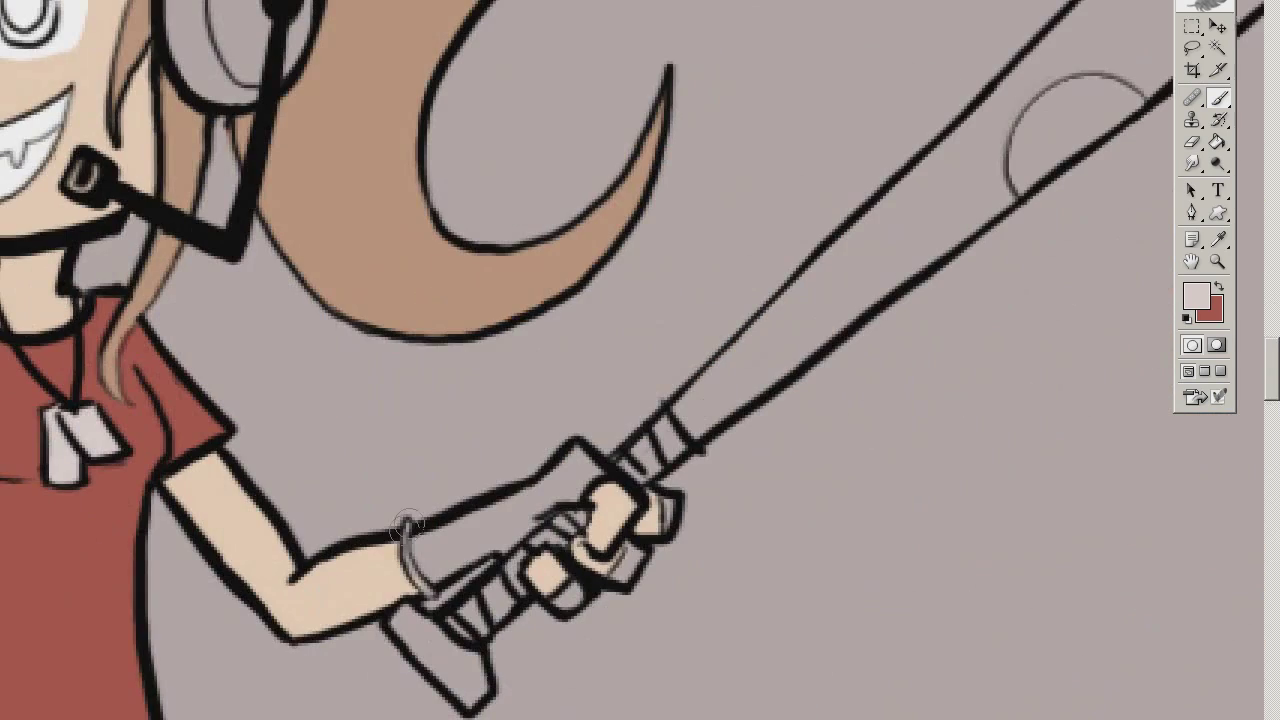
{"action": "mouse_move", "coordinate": [405, 560]}
{"action": "left_mouse_down"}
{"action": "mouse_move", "coordinate": [506, 534]}
{"action": "mouse_move", "coordinate": [563, 570]}
{"action": "left_mouse_up"}
Choose a muted blue-grey foreground colour and paint the baseball bat from knob to tip with it
{"action": "key", "text": "ctrl+minus"}
{"action": "left_click", "coordinate": [1196, 296]}
{"action": "left_click", "coordinate": [549, 463]}
{"action": "key", "text": "ctrl+plus"}
{"action": "left_click", "coordinate": [1196, 296]}
{"action": "left_click", "coordinate": [549, 463]}
{"action": "mouse_move", "coordinate": [480, 540]}
{"action": "left_mouse_down"}
{"action": "mouse_move", "coordinate": [530, 585]}
{"action": "mouse_move", "coordinate": [710, 460]}
{"action": "mouse_move", "coordinate": [810, 360]}
{"action": "left_mouse_up"}
{"action": "key", "text": "ctrl+minus"}
{"action": "key", "text": "ctrl+plus"}
{"action": "mouse_move", "coordinate": [620, 520]}
{"action": "left_mouse_down"}
{"action": "mouse_move", "coordinate": [745, 395]}
{"action": "mouse_move", "coordinate": [885, 120]}
{"action": "left_mouse_up"}
Paint the round emblem on the bat in a muted greyish red
{"action": "left_click", "coordinate": [685, 340], "text": "alt"}
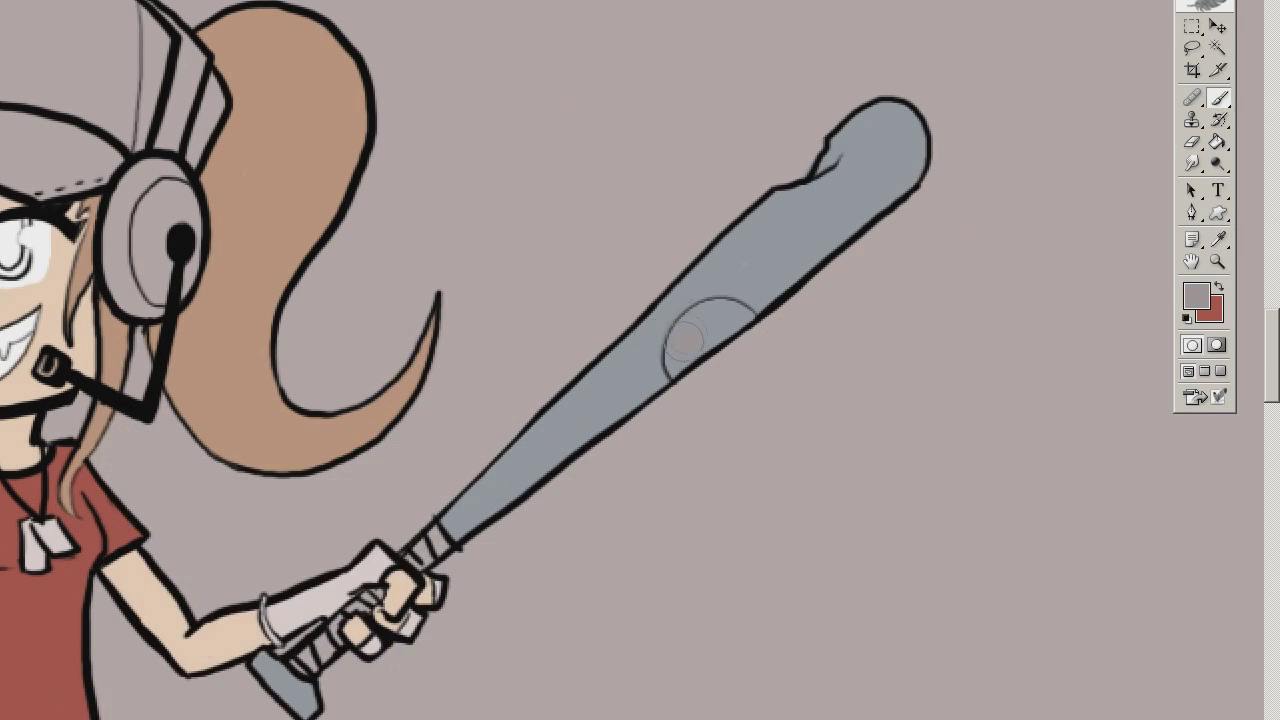
{"action": "key", "text": "ctrl+minus"}
{"action": "key", "text": "ctrl+plus"}
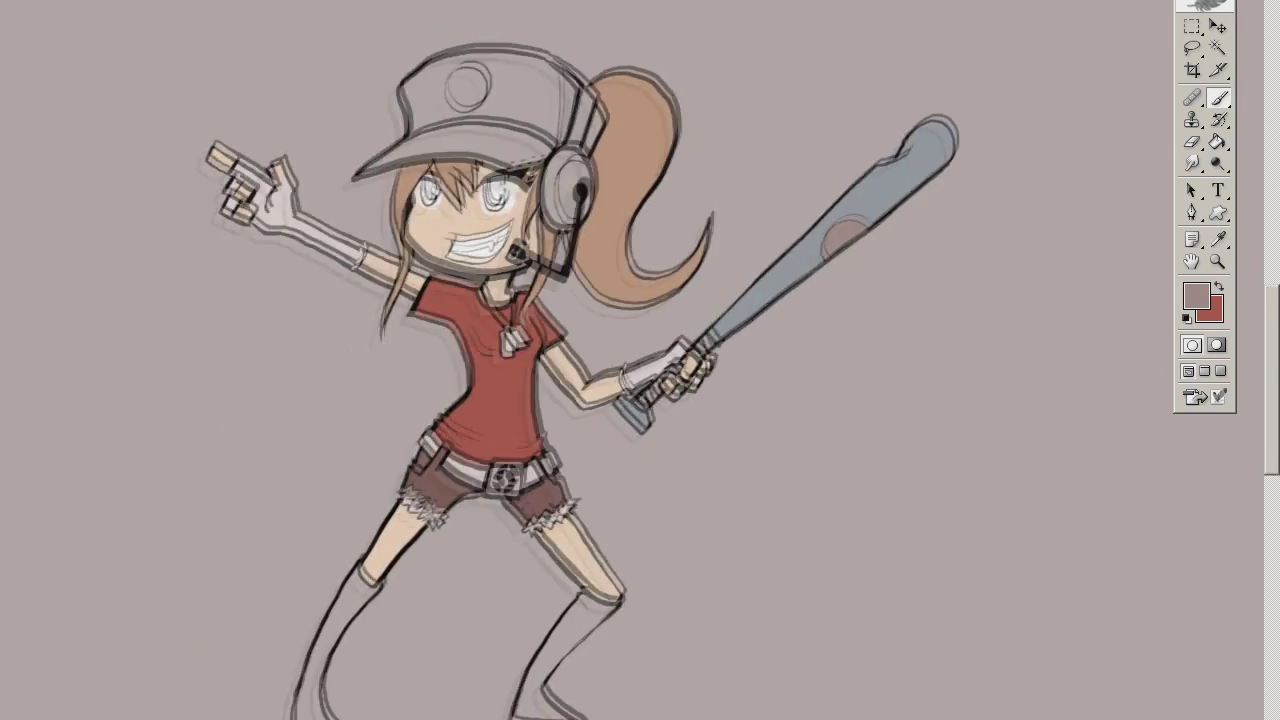
Paint both knee-high socks in the pale pinkish grey
{"action": "key", "text": "ctrl+plus"}
{"action": "key", "text": "ctrl+plus"}
{"action": "scroll", "coordinate": [640, 360], "scroll_direction": "down", "scroll_amount": 5}
{"action": "key", "text": "i"}
{"action": "mouse_move", "coordinate": [716, 350]}
{"action": "left_mouse_down"}
{"action": "mouse_move", "coordinate": [611, 450]}
{"action": "mouse_move", "coordinate": [571, 465]}
{"action": "mouse_move", "coordinate": [656, 364]}
{"action": "mouse_move", "coordinate": [663, 458]}
{"action": "mouse_move", "coordinate": [595, 675]}
{"action": "mouse_move", "coordinate": [470, 690]}
{"action": "left_mouse_up"}
{"action": "key", "text": "ctrl+plus"}
{"action": "left_click_drag", "start_coordinate": [550, 560], "coordinate": [470, 690]}
{"action": "scroll", "coordinate": [572, 245], "scroll_direction": "left", "scroll_amount": 5}
{"action": "mouse_move", "coordinate": [572, 245]}
{"action": "left_mouse_down"}
{"action": "mouse_move", "coordinate": [449, 323]}
{"action": "mouse_move", "coordinate": [380, 560]}
{"action": "mouse_move", "coordinate": [346, 549]}
{"action": "left_mouse_up"}
Sample the T-shirt red and paint a wide band with thin stripes on the sock of the left-hand leg
{"action": "key", "text": "x"}
{"action": "key", "text": "i"}
{"action": "scroll", "coordinate": [640, 360], "scroll_direction": "up", "scroll_amount": 5}
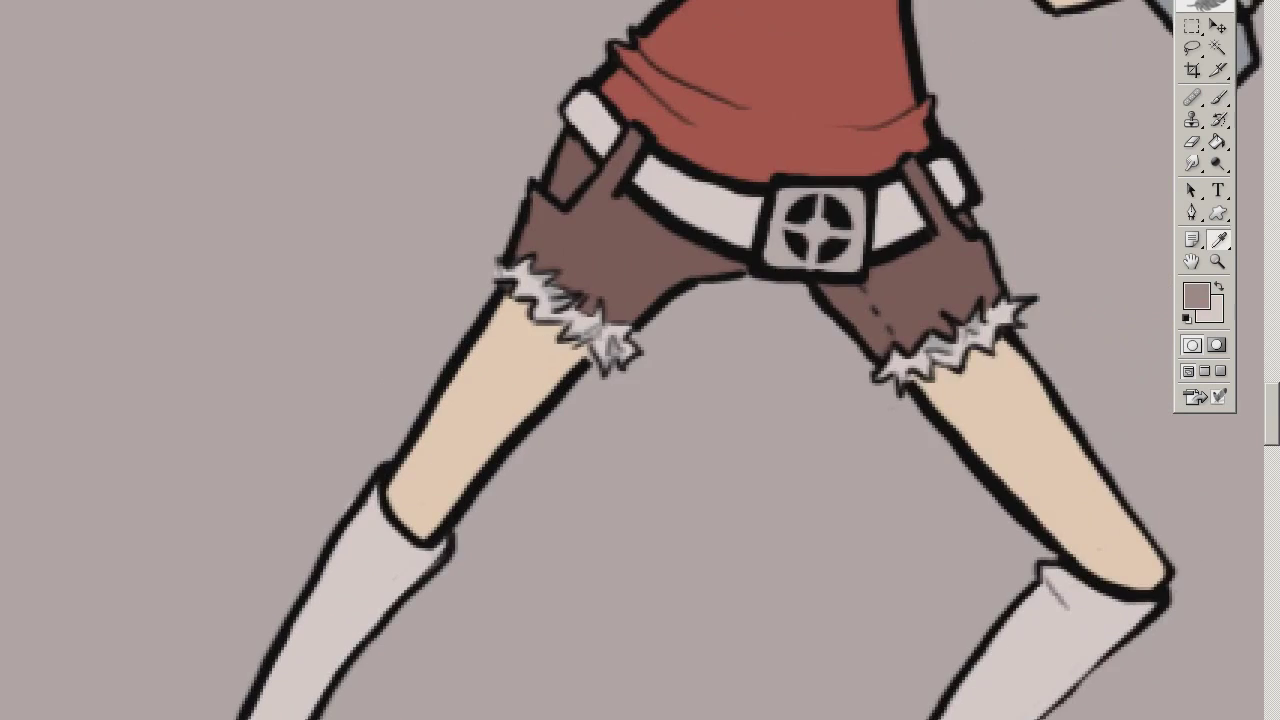
{"action": "left_click", "coordinate": [760, 60]}
{"action": "key", "text": "b"}
{"action": "scroll", "coordinate": [640, 360], "scroll_direction": "down", "scroll_amount": 5}
{"action": "left_click_drag", "start_coordinate": [342, 345], "coordinate": [390, 405]}
{"action": "key", "text": "ctrl+z"}
{"action": "left_click_drag", "start_coordinate": [341, 345], "coordinate": [391, 408]}
{"action": "mouse_move", "coordinate": [328, 465]}
{"action": "left_mouse_down"}
{"action": "mouse_move", "coordinate": [300, 470]}
{"action": "mouse_move", "coordinate": [350, 420]}
{"action": "left_mouse_up"}
{"action": "key", "text": "e"}
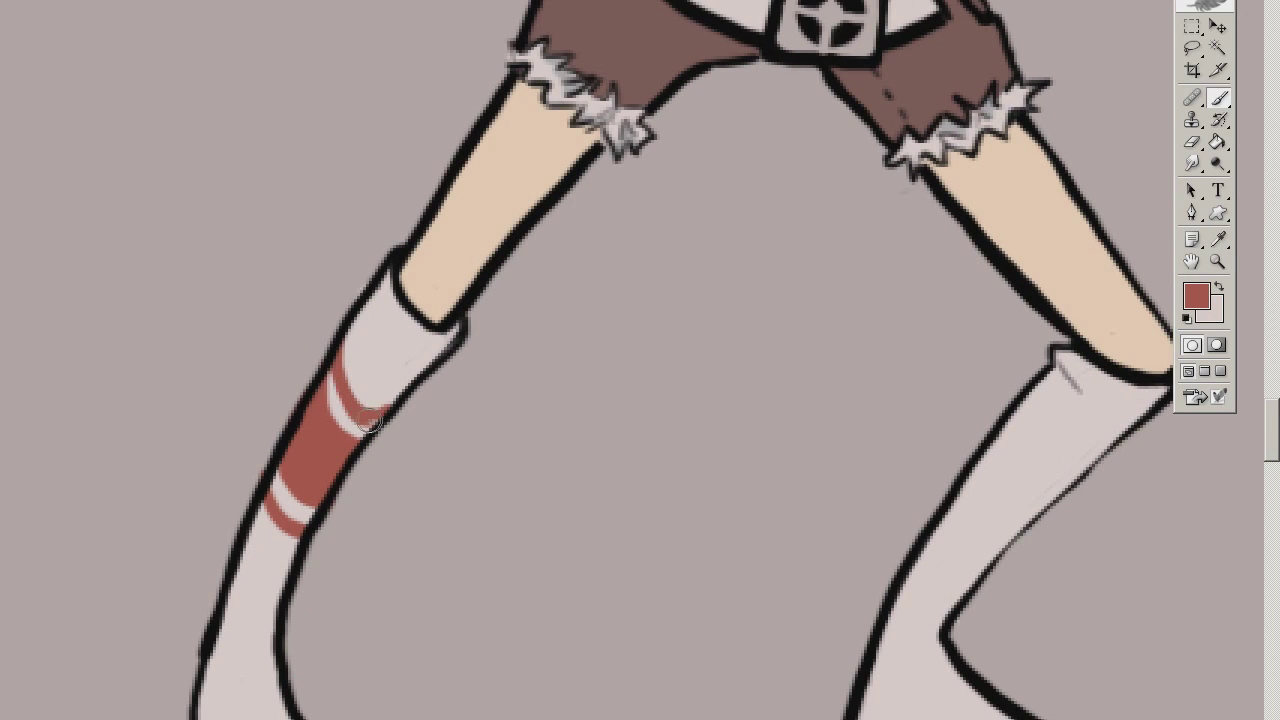
Rework the left-hand sock's red band and paint pale gaps across it to separate the stripes
{"action": "key", "text": "x"}
{"action": "key", "text": "x"}
{"action": "left_click_drag", "start_coordinate": [275, 484], "coordinate": [302, 513]}
{"action": "key", "text": "x"}
{"action": "scroll", "coordinate": [364, 457], "scroll_direction": "down", "scroll_amount": 3}
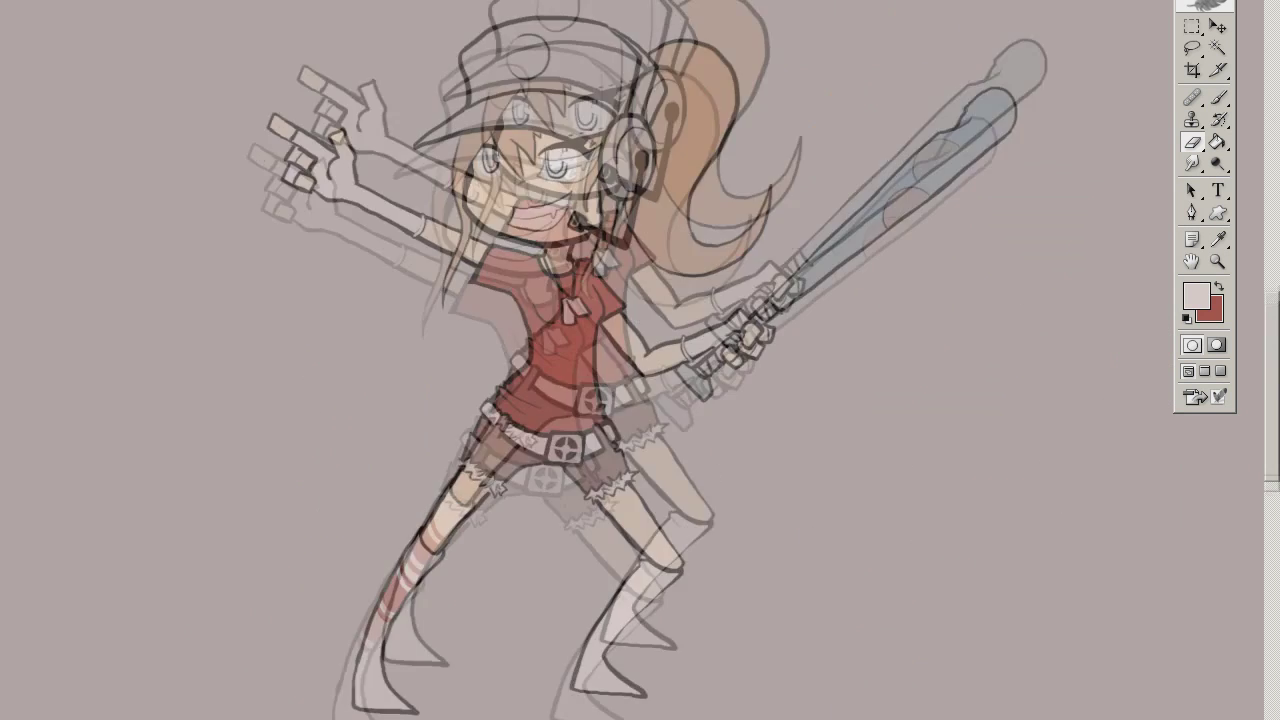
{"action": "scroll", "coordinate": [246, 392], "scroll_direction": "up", "scroll_amount": 3}
{"action": "key", "text": "x"}
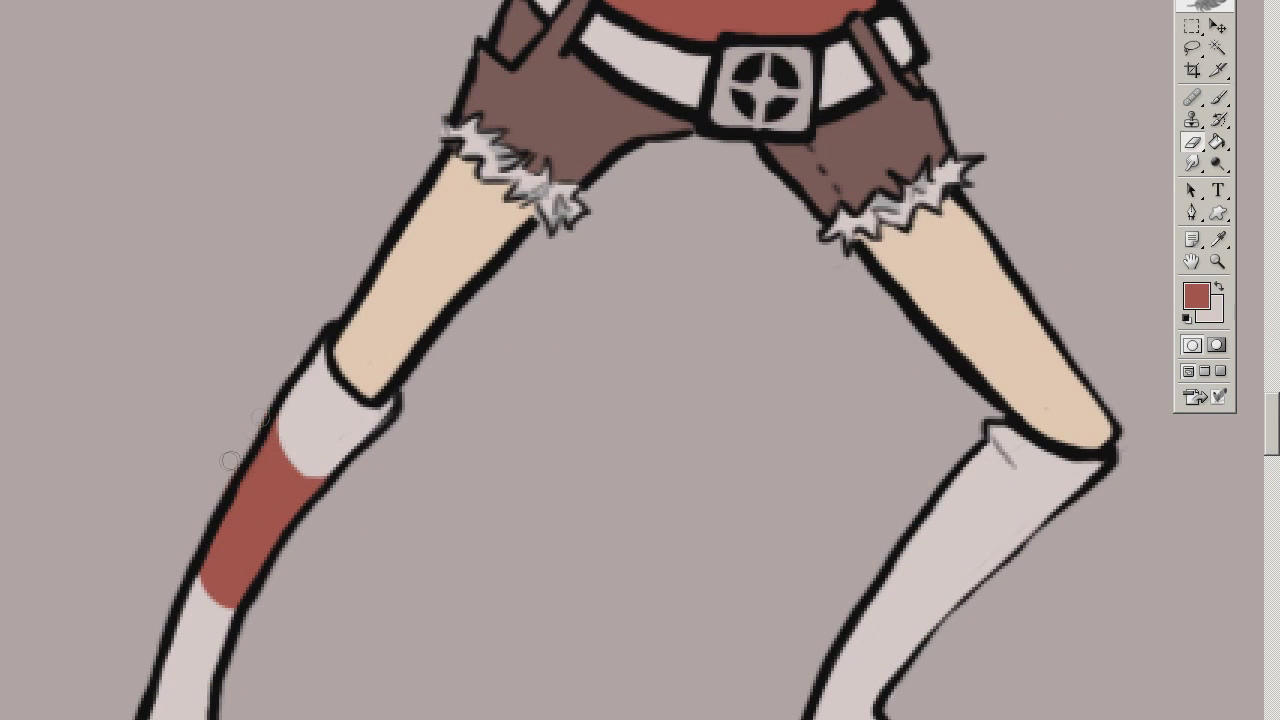
{"action": "key", "text": "b"}
{"action": "key", "text": "x"}
{"action": "left_click_drag", "start_coordinate": [260, 440], "coordinate": [318, 500]}
{"action": "left_click_drag", "start_coordinate": [206, 572], "coordinate": [254, 598]}
Paint a wide red band with a thin red stripe above and below it on the right-hand sock
{"action": "scroll", "coordinate": [240, 590], "scroll_direction": "down", "scroll_amount": 3}
{"action": "scroll", "coordinate": [800, 420], "scroll_direction": "up", "scroll_amount": 3}
{"action": "key", "text": "x"}
{"action": "left_click_drag", "start_coordinate": [512, 378], "coordinate": [604, 418]}
{"action": "mouse_move", "coordinate": [424, 493]}
{"action": "left_mouse_down"}
{"action": "mouse_move", "coordinate": [478, 532]}
{"action": "mouse_move", "coordinate": [540, 420]}
{"action": "mouse_move", "coordinate": [598, 401]}
{"action": "mouse_move", "coordinate": [590, 442]}
{"action": "left_mouse_up"}
{"action": "key", "text": "x"}
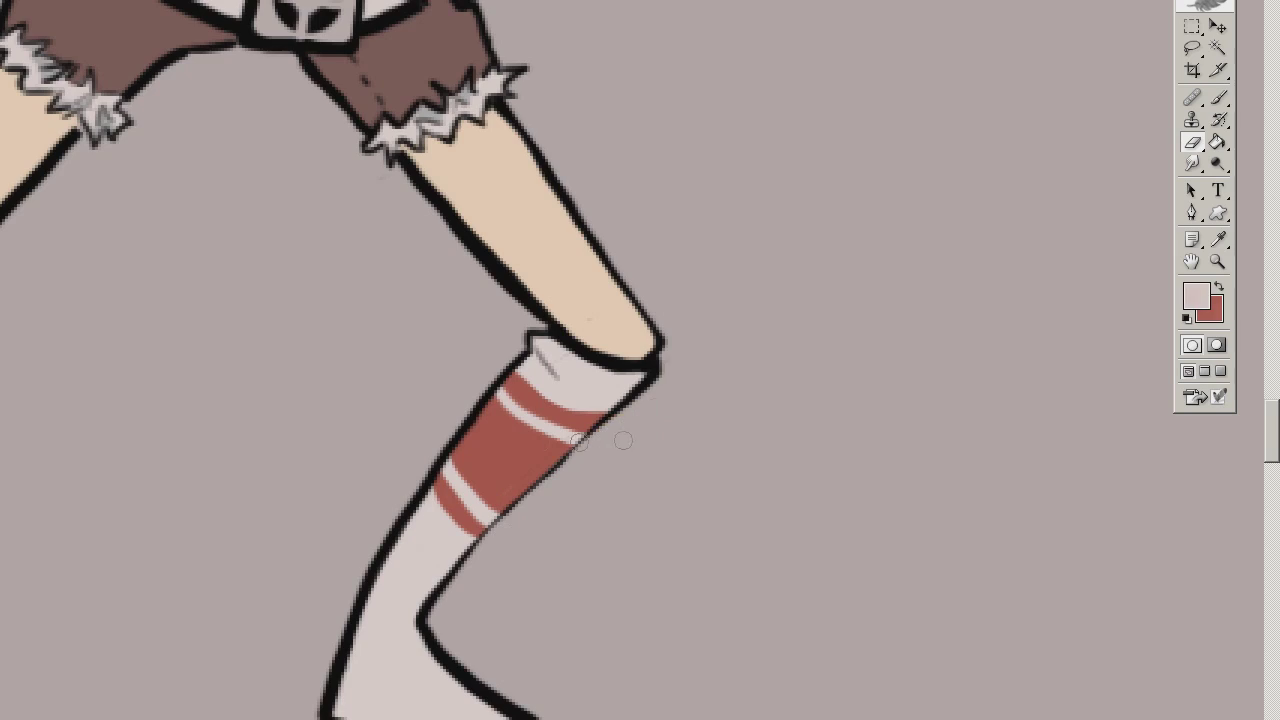
Widen the pale gaps between the red stripes on the right-hand sock with the pale pinkish grey
{"action": "key", "text": "b"}
{"action": "key", "text": "x"}
{"action": "scroll", "coordinate": [500, 495], "scroll_direction": "down", "scroll_amount": 3}
{"action": "scroll", "coordinate": [503, 498], "scroll_direction": "up", "scroll_amount": 3}
{"action": "key", "text": "x"}
{"action": "left_click_drag", "start_coordinate": [428, 487], "coordinate": [367, 540]}
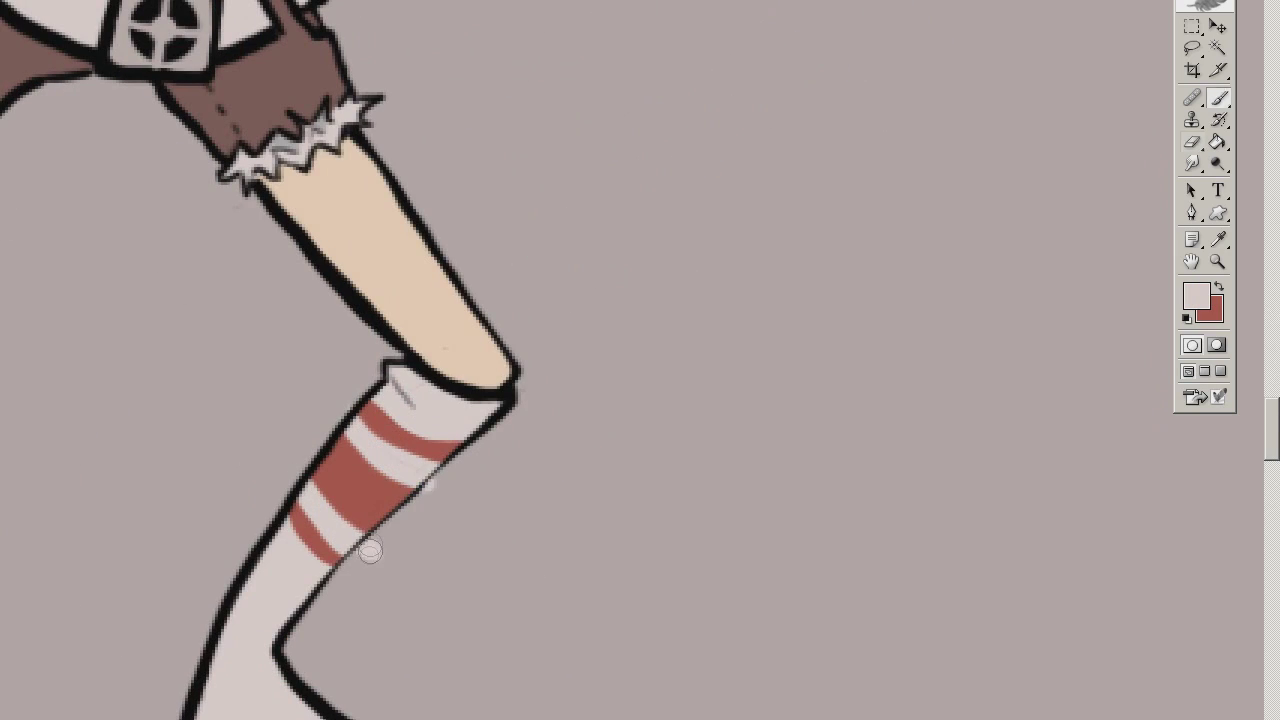
Repaint the left-hand sock's red stripes and pale gaps to match the other sock
{"action": "scroll", "coordinate": [245, 472], "scroll_direction": "left", "scroll_amount": 5}
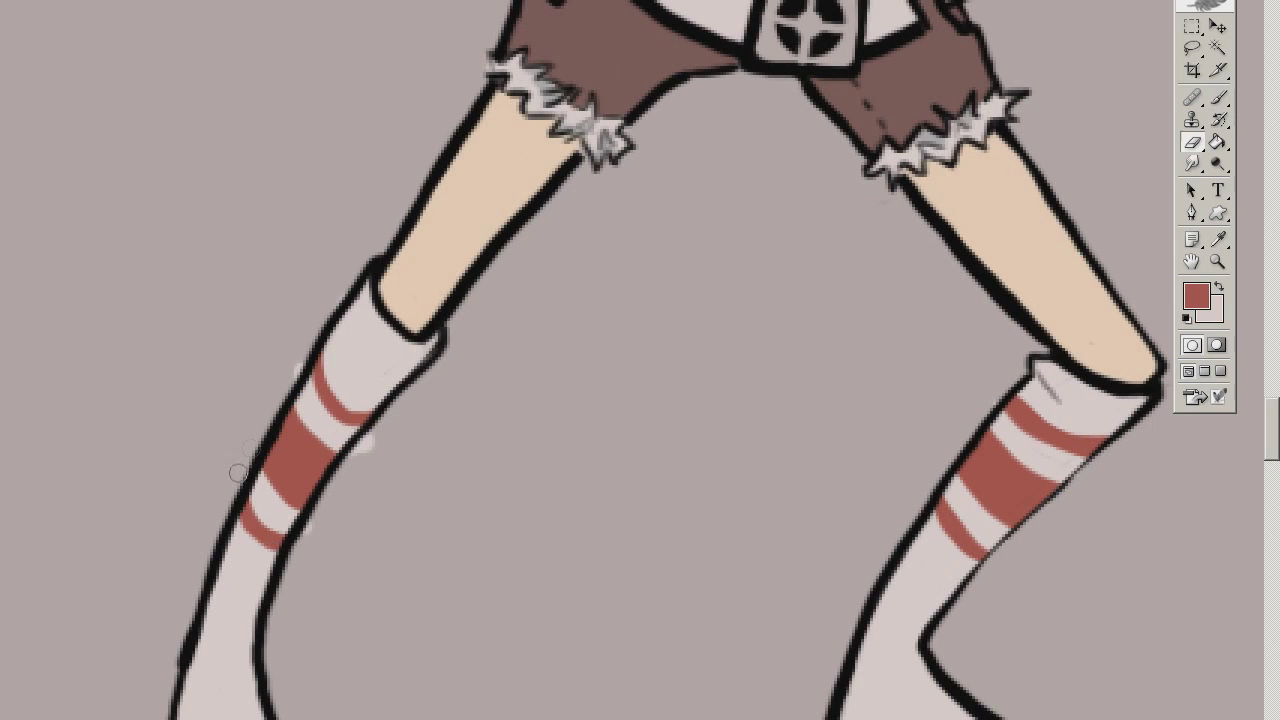
{"action": "scroll", "coordinate": [240, 467], "scroll_direction": "down", "scroll_amount": 3}
{"action": "scroll", "coordinate": [260, 470], "scroll_direction": "up", "scroll_amount": 3}
{"action": "key", "text": "b"}
{"action": "key", "text": "x"}
{"action": "key", "text": "x"}
{"action": "left_click_drag", "start_coordinate": [245, 525], "coordinate": [290, 480]}
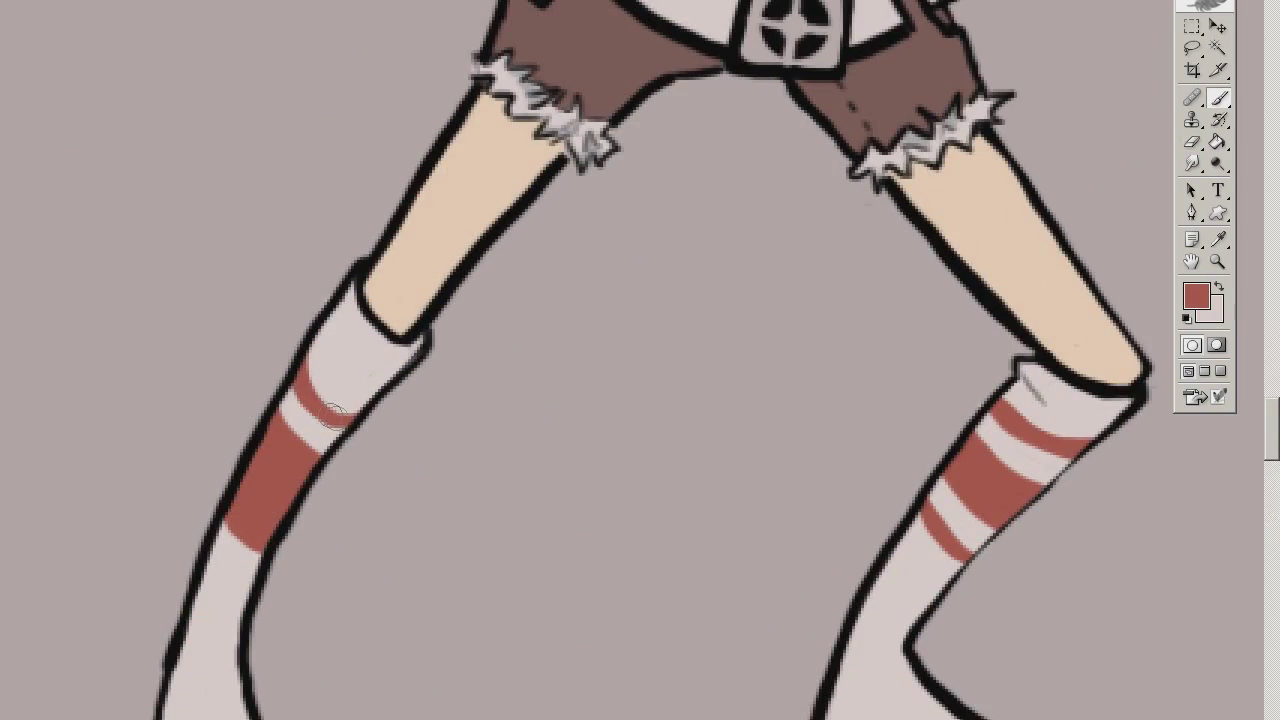
Choose a medium green, paint both irises with it, and tidy the whites of the eyes
{"action": "scroll", "coordinate": [205, 562], "scroll_direction": "down", "scroll_amount": 3}
{"action": "scroll", "coordinate": [640, 400], "scroll_direction": "up", "scroll_amount": 2}
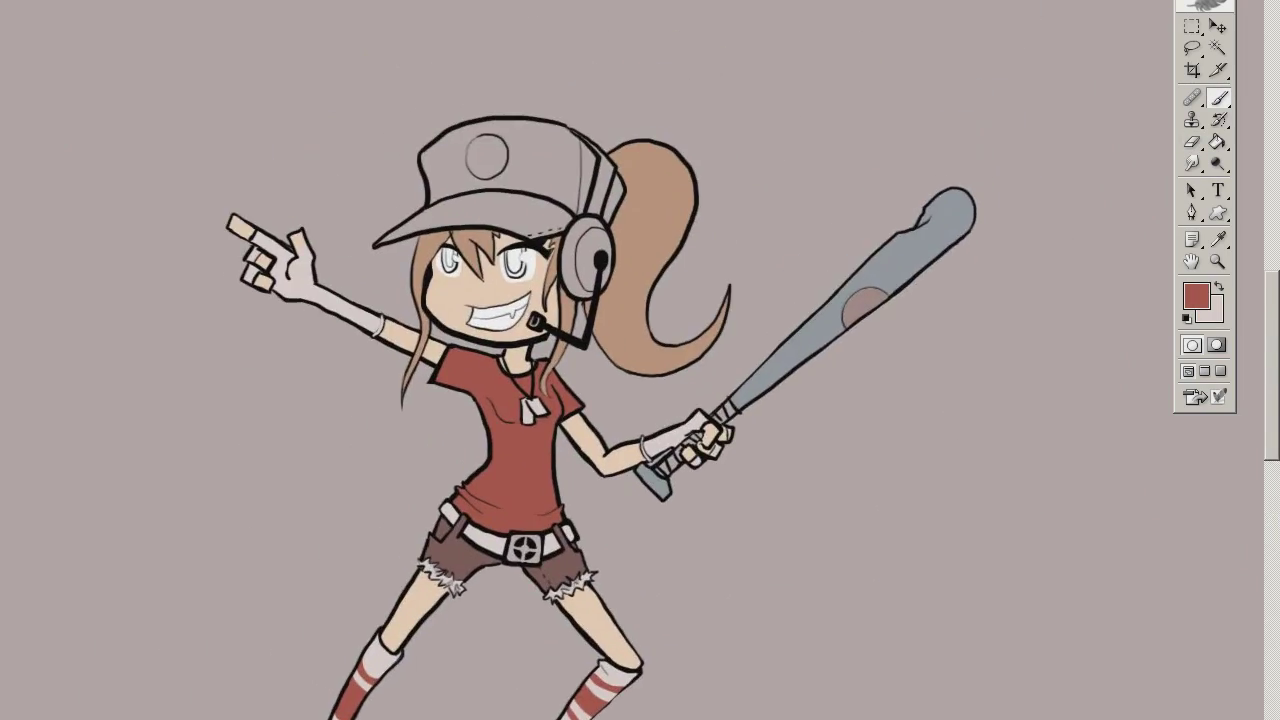
{"action": "scroll", "coordinate": [490, 300], "scroll_direction": "up", "scroll_amount": 3}
{"action": "left_click", "coordinate": [1196, 296]}
{"action": "left_click", "coordinate": [394, 640]}
{"action": "left_click", "coordinate": [200, 571]}
{"action": "left_click", "coordinate": [546, 463]}
{"action": "left_click_drag", "start_coordinate": [470, 300], "coordinate": [500, 320]}
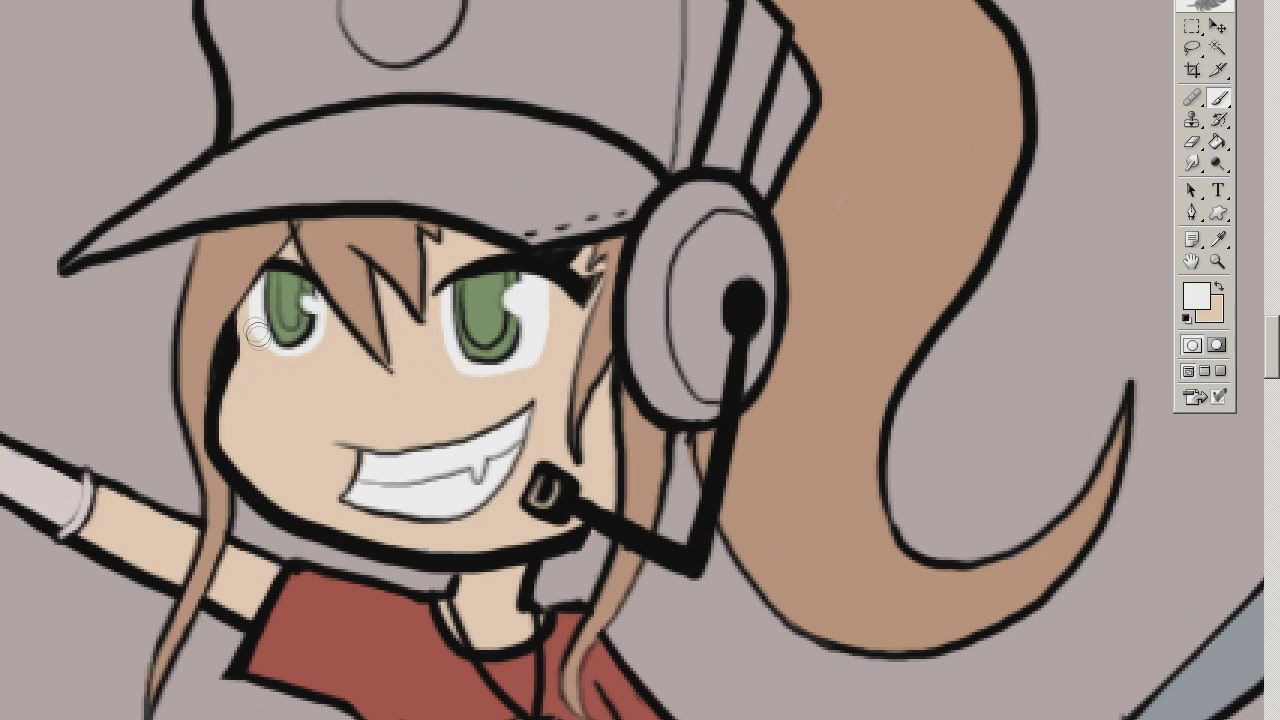
Choose a lighter green and paint the inner area of the irises with it
{"action": "scroll", "coordinate": [258, 334], "scroll_direction": "down", "scroll_amount": 3}
{"action": "scroll", "coordinate": [490, 300], "scroll_direction": "up", "scroll_amount": 3}
{"action": "left_click", "coordinate": [1196, 296]}
{"action": "left_click", "coordinate": [200, 574]}
{"action": "left_click", "coordinate": [549, 463]}
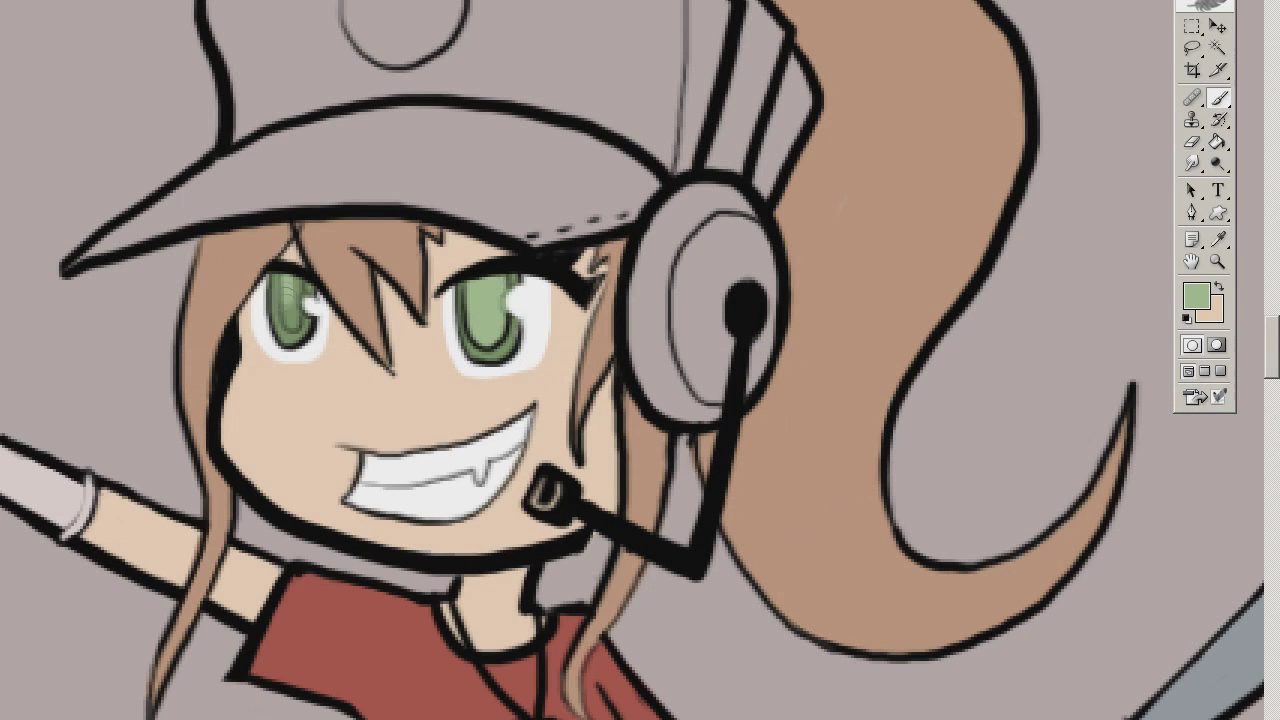
Choose a dark green foreground colour and add darker tones to the irises
{"action": "scroll", "coordinate": [640, 360], "scroll_direction": "down", "scroll_amount": 3}
{"action": "scroll", "coordinate": [490, 300], "scroll_direction": "up", "scroll_amount": 3}
{"action": "left_click", "coordinate": [1196, 296]}
{"action": "left_click", "coordinate": [549, 463]}
{"action": "left_click_drag", "start_coordinate": [475, 285], "coordinate": [490, 325]}
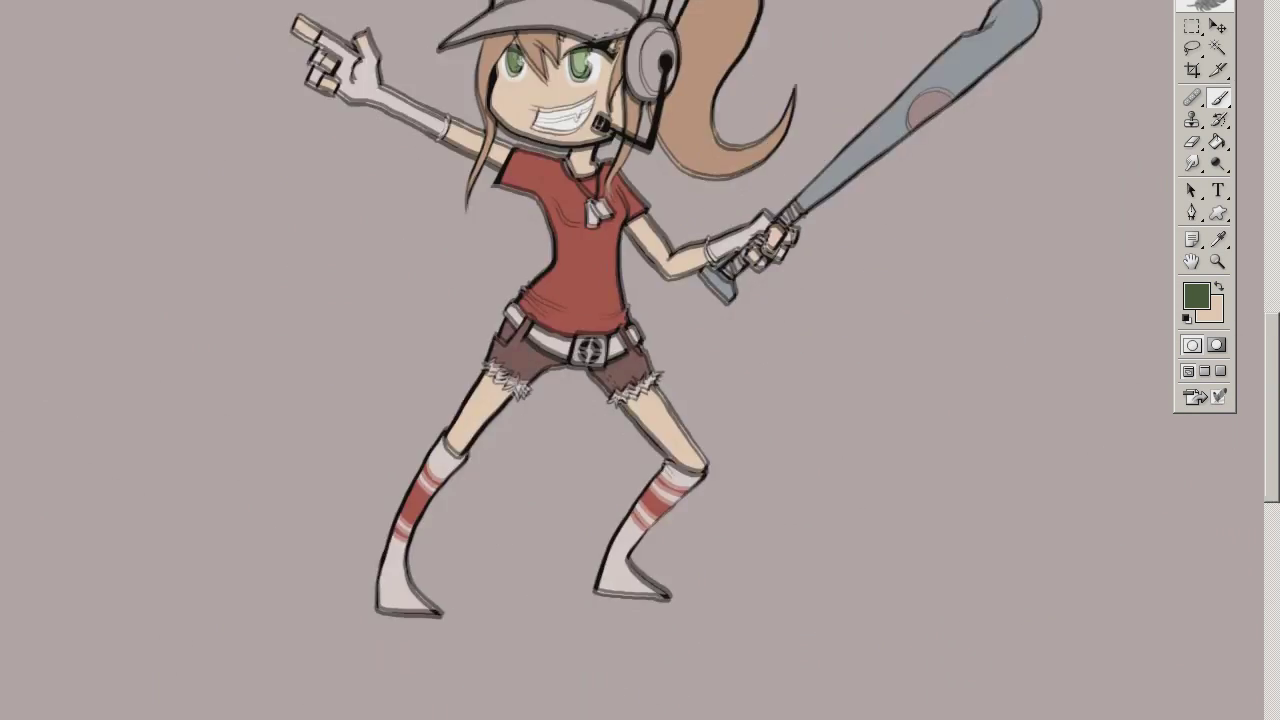
Choose the dark reddish brown and paint the cap's brim and crown with it
{"action": "scroll", "coordinate": [490, 300], "scroll_direction": "up", "scroll_amount": 3}
{"action": "left_click", "coordinate": [1196, 296]}
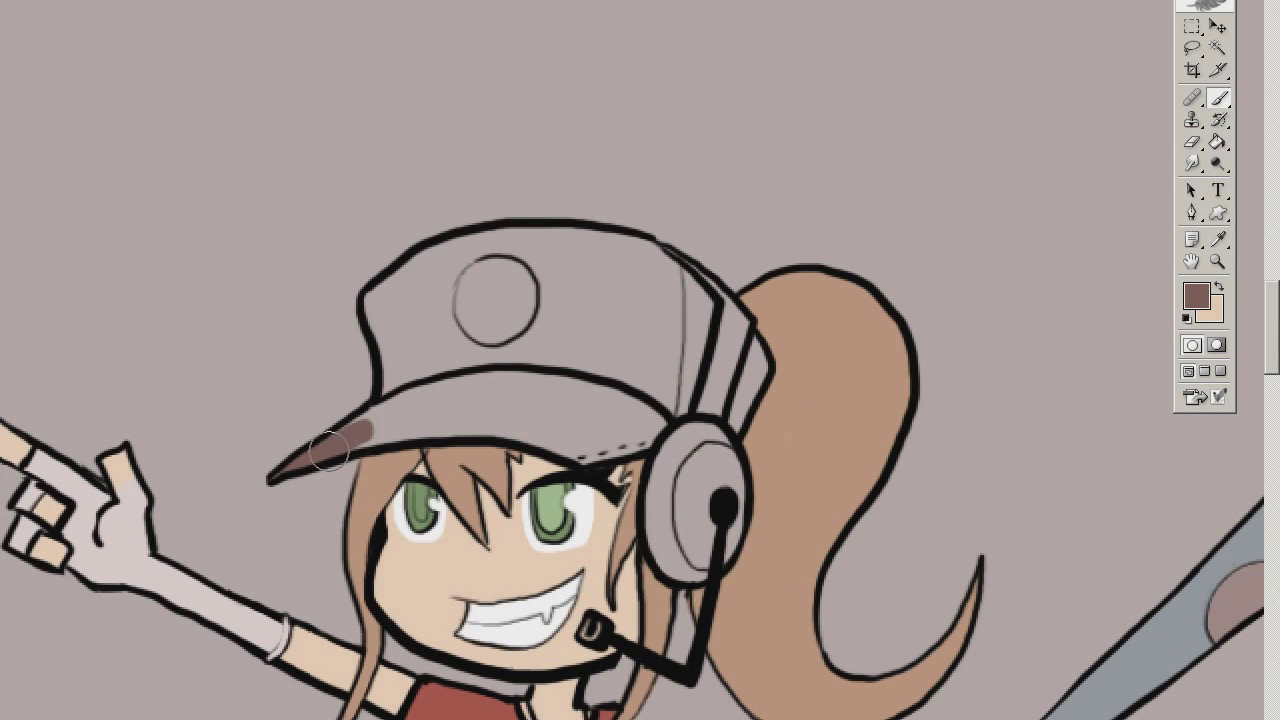
{"action": "mouse_move", "coordinate": [330, 452]}
{"action": "left_mouse_down"}
{"action": "mouse_move", "coordinate": [590, 440]}
{"action": "mouse_move", "coordinate": [520, 365]}
{"action": "mouse_move", "coordinate": [380, 300]}
{"action": "mouse_move", "coordinate": [684, 290]}
{"action": "mouse_move", "coordinate": [413, 350]}
{"action": "left_mouse_up"}
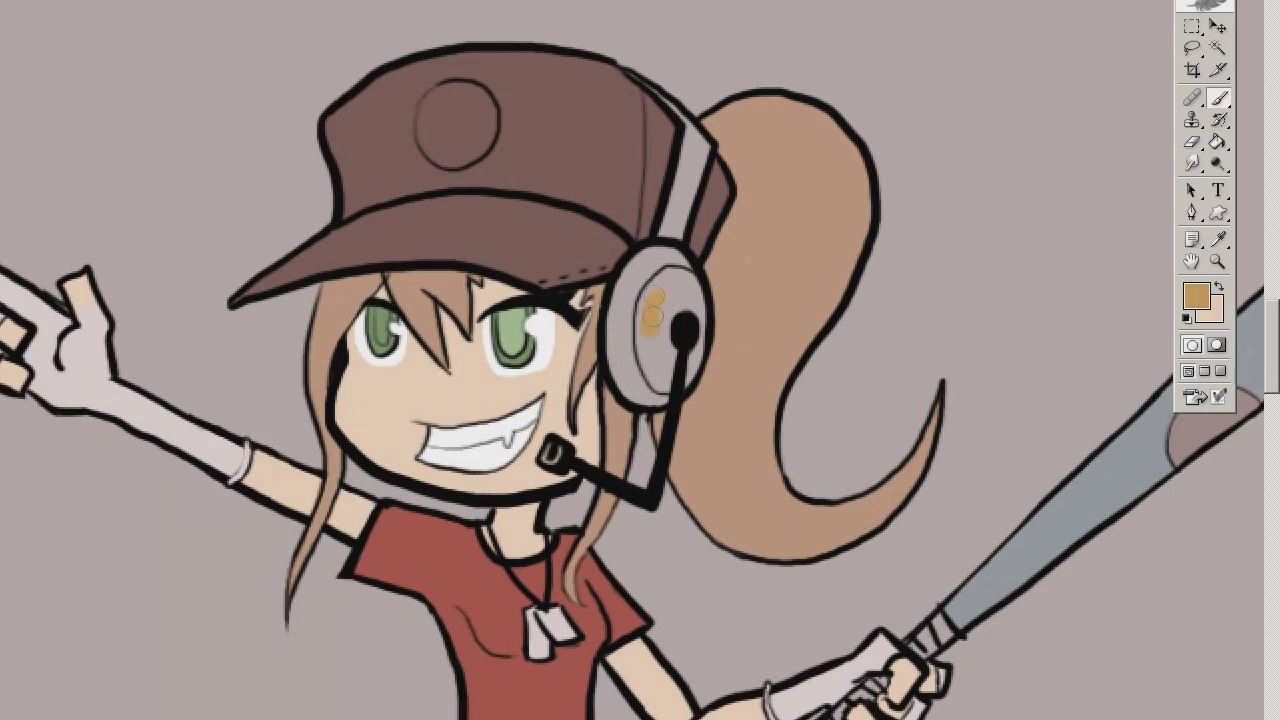
Paint the inner disc of the headset's ear cup and the round cap badge in golden ochre
{"action": "left_click_drag", "start_coordinate": [655, 290], "coordinate": [680, 325]}
{"action": "left_click_drag", "start_coordinate": [486, 125], "coordinate": [414, 128]}
{"action": "key", "text": "x"}
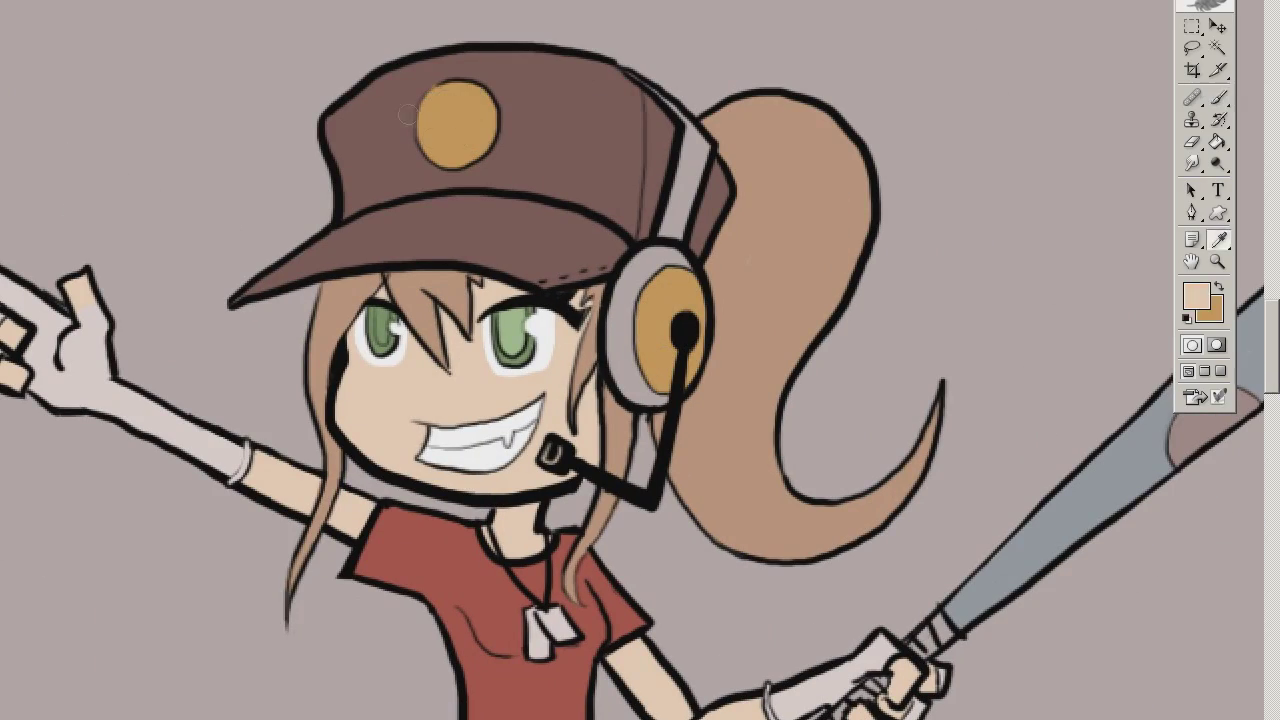
{"action": "key", "text": "ctrl+minus"}
{"action": "key", "text": "ctrl+minus"}
{"action": "key", "text": "ctrl+plus"}
{"action": "key", "text": "ctrl+plus"}
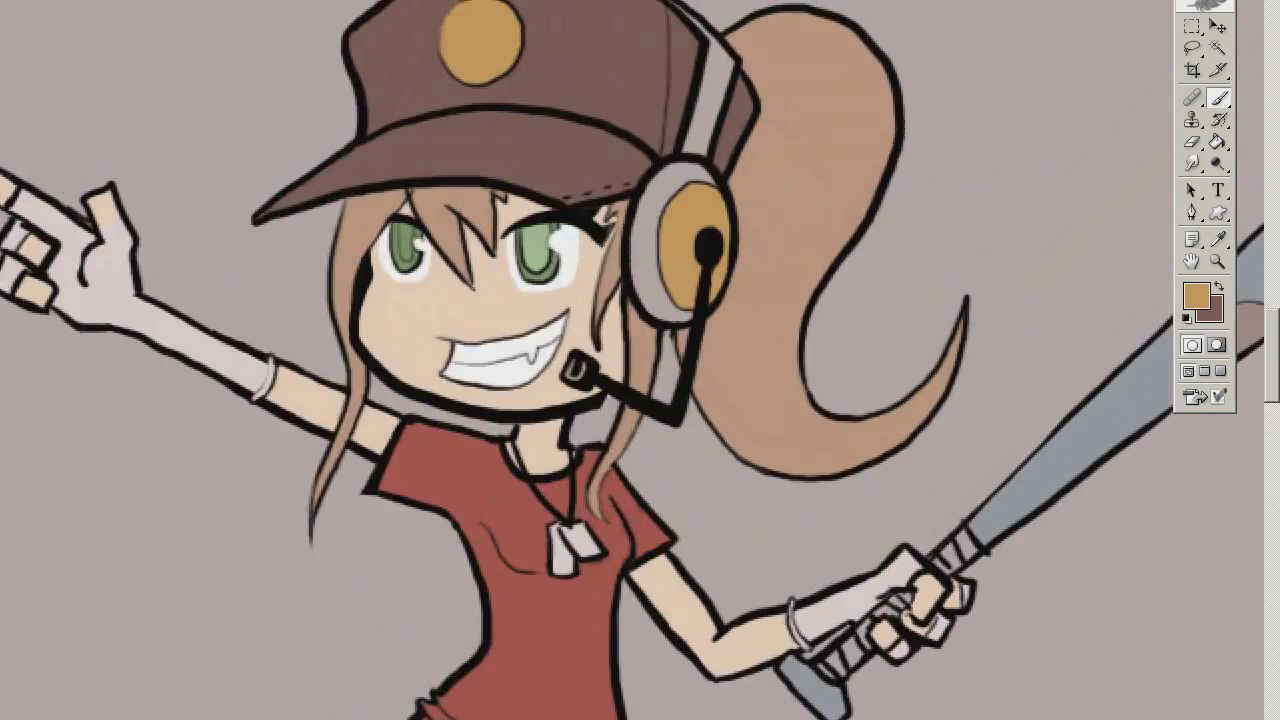
Paint the belt buckle in golden ochre and the headset's band and outer ear cup in dark grey
{"action": "key", "text": "ctrl+minus"}
{"action": "key", "text": "ctrl+plus"}
{"action": "left_click", "coordinate": [1196, 295]}
{"action": "left_click", "coordinate": [551, 463]}
{"action": "mouse_move", "coordinate": [575, 440]}
{"action": "left_mouse_down"}
{"action": "mouse_move", "coordinate": [600, 515]}
{"action": "mouse_move", "coordinate": [575, 360]}
{"action": "mouse_move", "coordinate": [650, 305]}
{"action": "left_mouse_up"}
{"action": "left_click", "coordinate": [615, 435], "text": "alt"}
{"action": "scroll", "coordinate": [592, 348], "scroll_direction": "up", "scroll_amount": 4}
{"action": "mouse_move", "coordinate": [630, 390]}
{"action": "left_mouse_down"}
{"action": "mouse_move", "coordinate": [573, 268]}
{"action": "mouse_move", "coordinate": [570, 480]}
{"action": "left_mouse_up"}
Choose a darker reddish brown and paint the shaded back part of the cap with it
{"action": "left_click", "coordinate": [1196, 295]}
{"action": "left_click", "coordinate": [551, 463]}
{"action": "left_click_drag", "start_coordinate": [595, 300], "coordinate": [655, 500]}
{"action": "key", "text": "ctrl+minus"}
{"action": "key", "text": "ctrl+minus"}
Save the layered drawing in Photoshop format under the name Female, in a subfolder of the 2011 folder
{"action": "key", "text": "ctrl+s"}
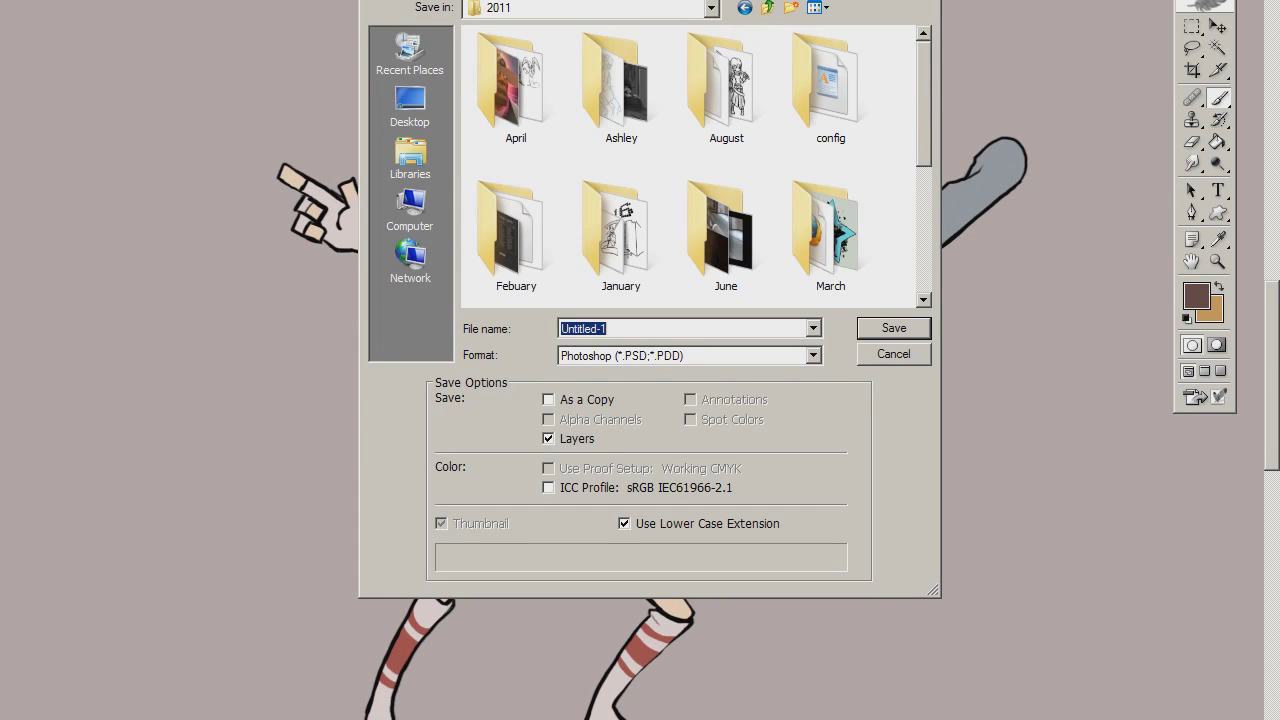
{"action": "scroll", "coordinate": [690, 165], "scroll_direction": "down", "scroll_amount": 3}
{"action": "double_click", "coordinate": [726, 215]}
{"action": "type", "text": "Female"}
{"action": "key", "text": "Return"}
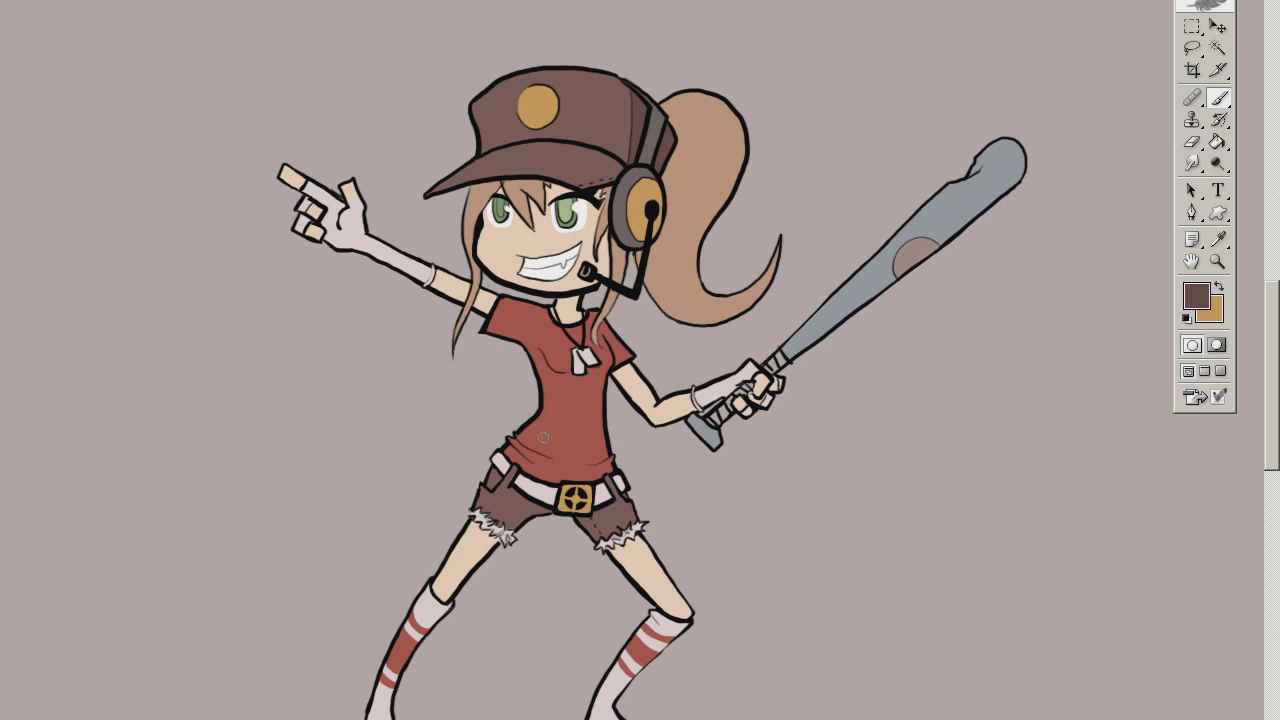
Reset the colours to black and white and strengthen the wristband outlines in black, cleaning up the edges
{"action": "key", "text": "ctrl+plus"}
{"action": "key", "text": "d"}
{"action": "key", "text": "ctrl+plus"}
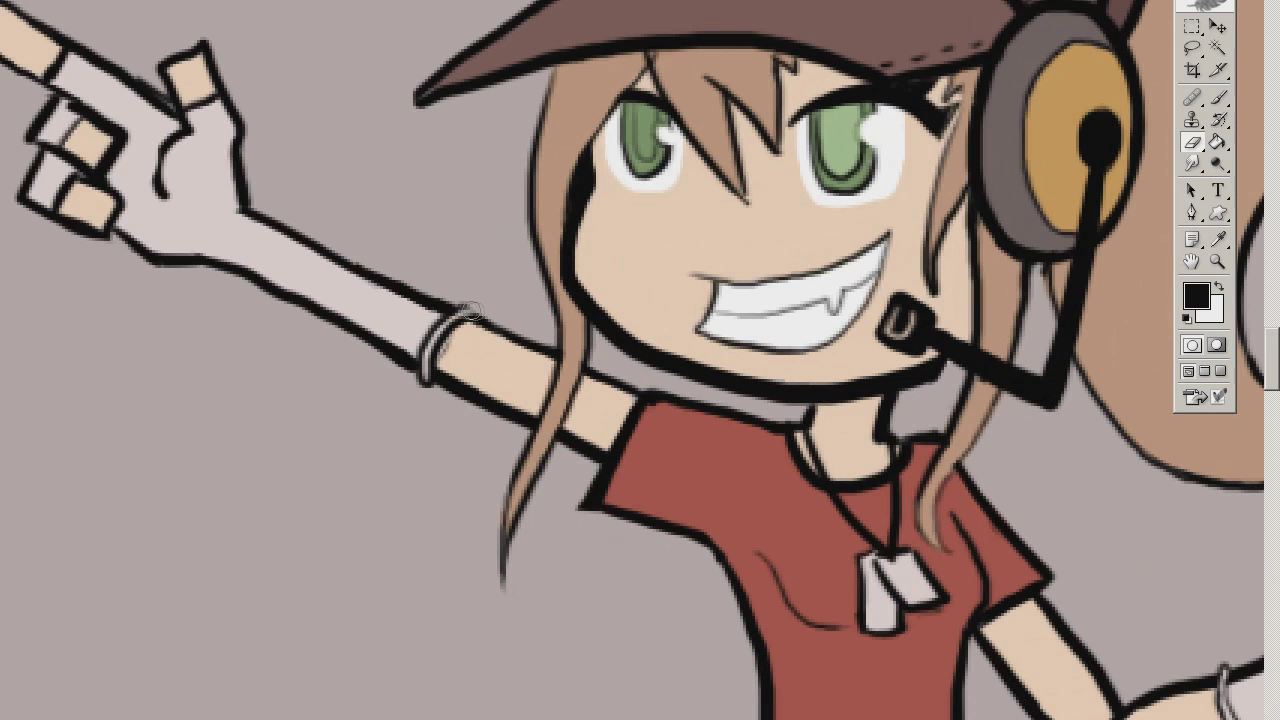
{"action": "key", "text": "ctrl+minus"}
{"action": "key", "text": "x"}
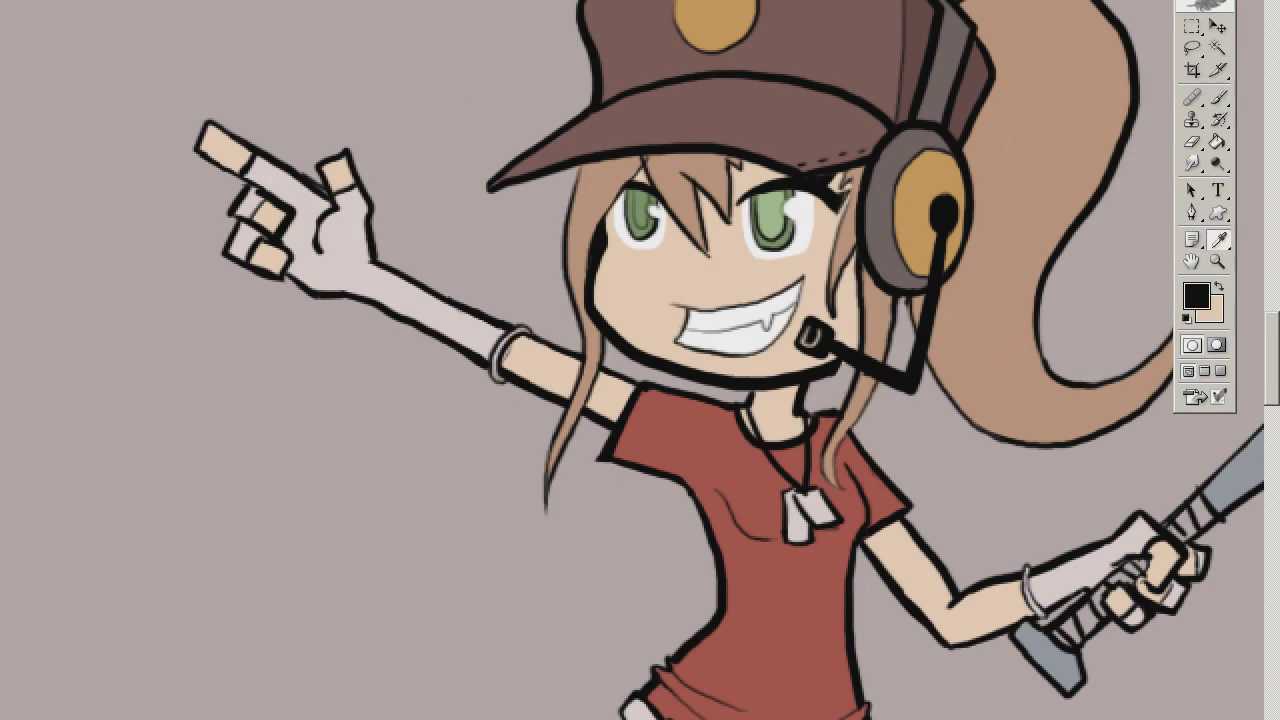
{"action": "key", "text": "e"}
{"action": "key", "text": "ctrl+plus"}
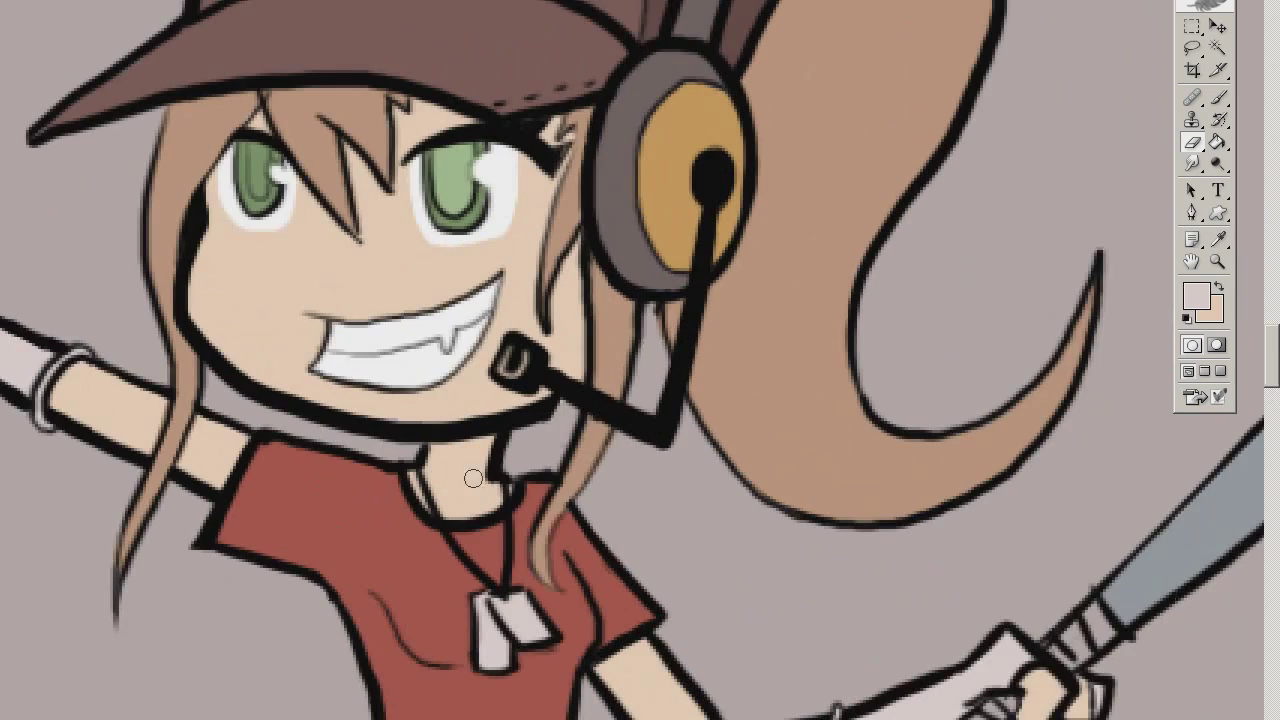
Choose a warmer, more saturated brown and paint a first shading patch on the bangs below the cap
{"action": "key", "text": "ctrl+minus"}
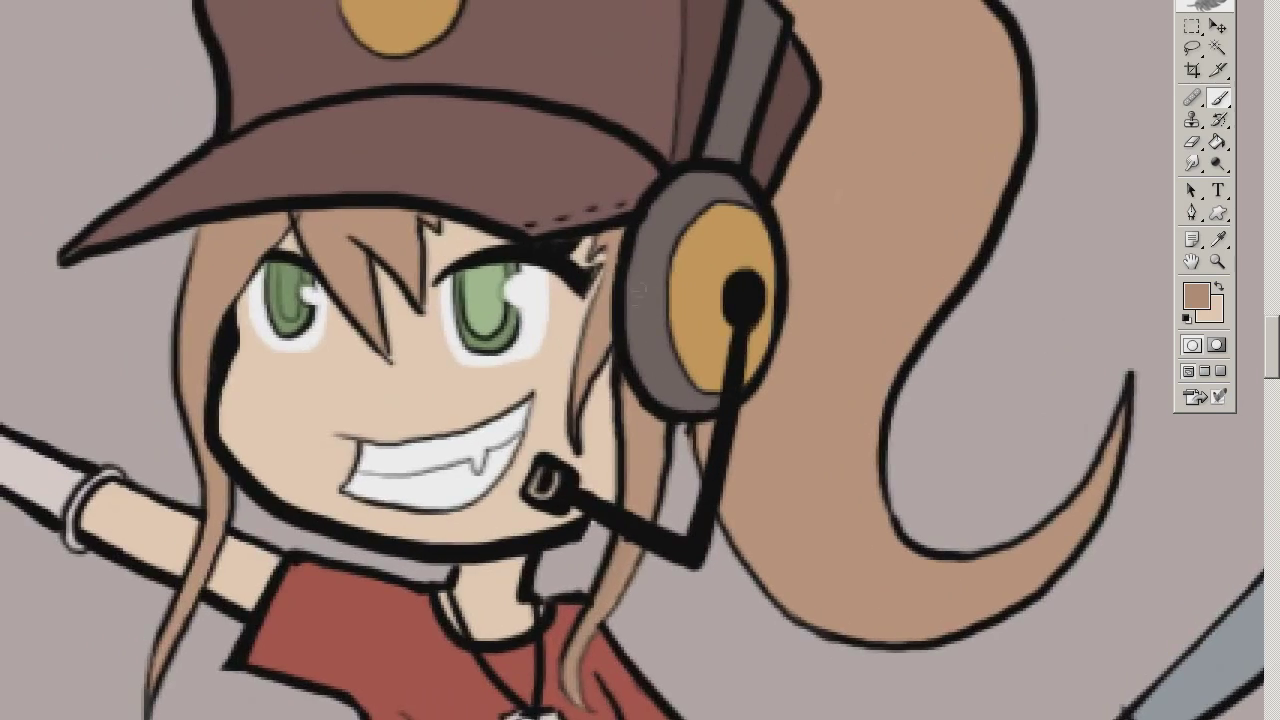
{"action": "key", "text": "ctrl+plus"}
{"action": "key", "text": "e"}
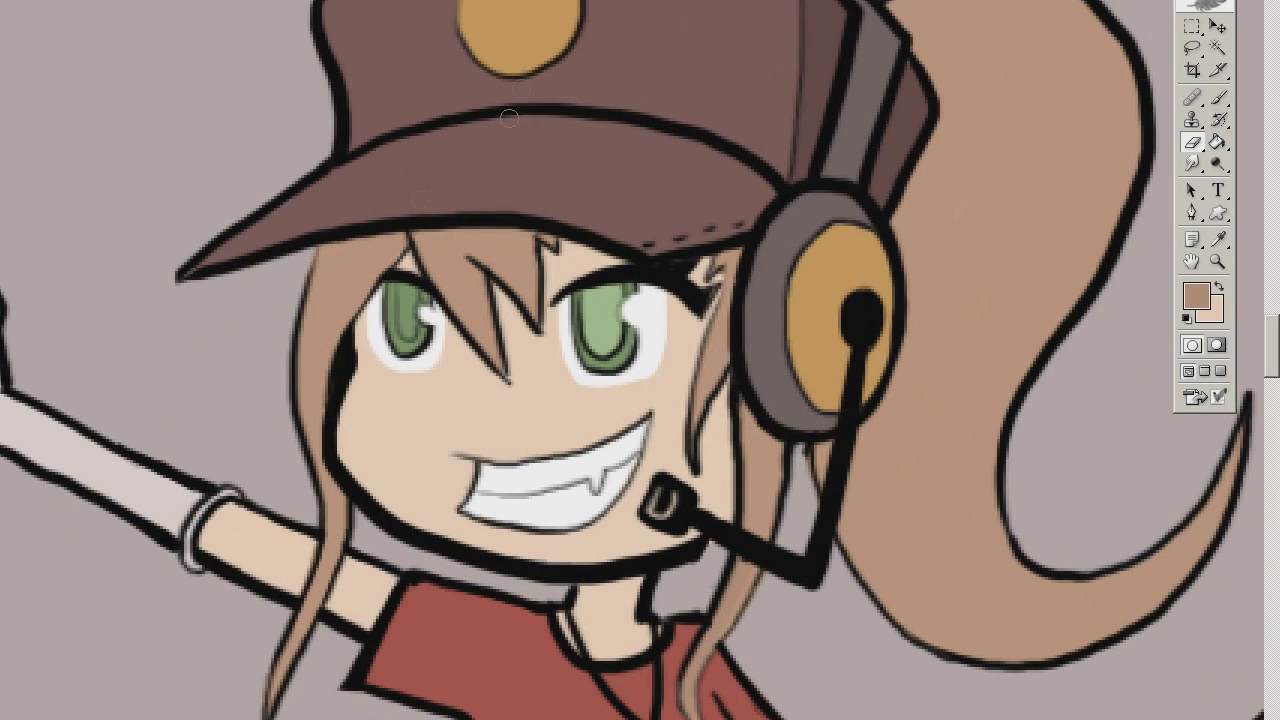
{"action": "left_click", "coordinate": [1195, 295]}
{"action": "left_click", "coordinate": [551, 463]}
{"action": "key", "text": "ctrl+minus"}
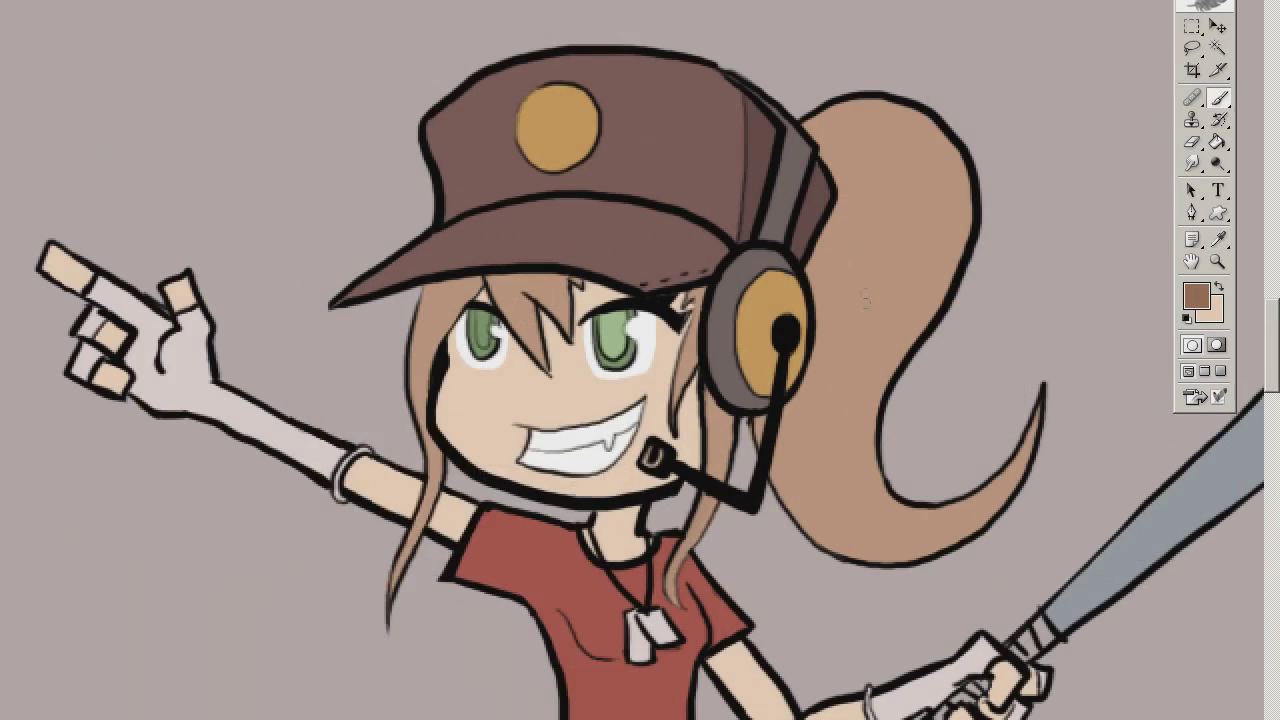
{"action": "key", "text": "ctrl+plus"}
{"action": "key", "text": "b"}
{"action": "left_click_drag", "start_coordinate": [500, 246], "coordinate": [515, 263]}
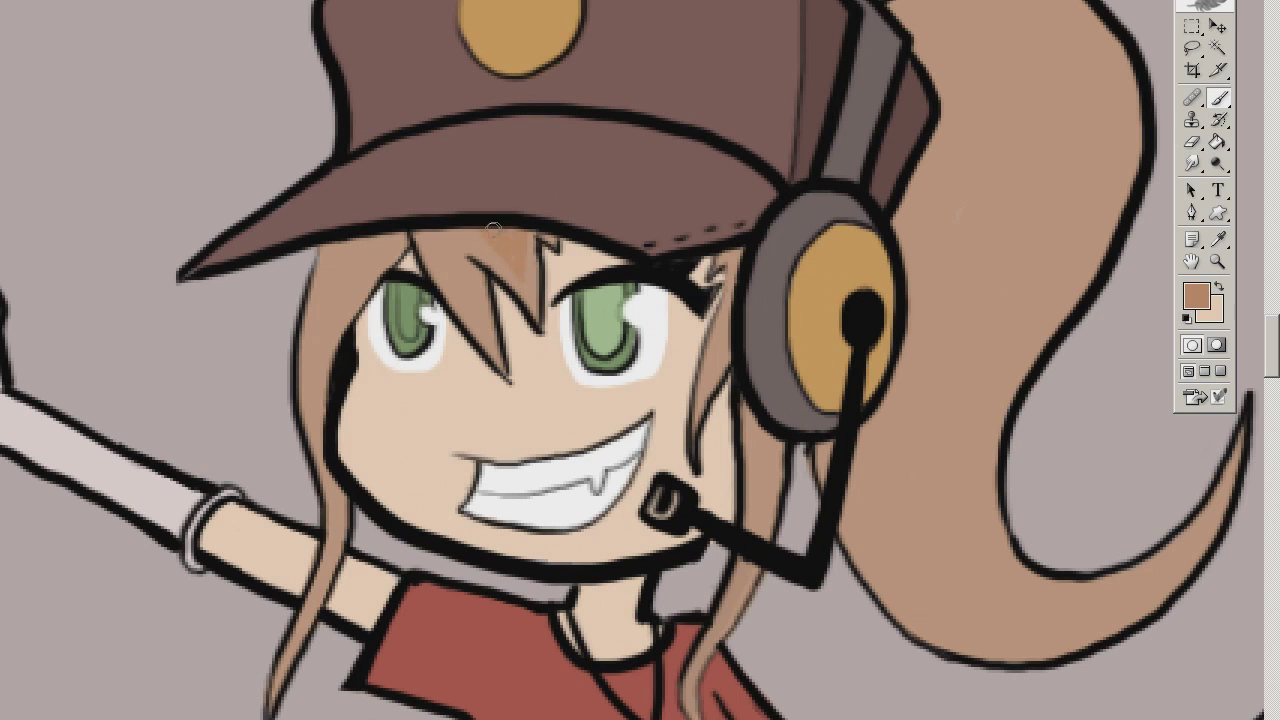
Blend sampled hair tones across the bangs, then try a stroke down the side lock and undo it
{"action": "left_click", "coordinate": [500, 258], "text": "alt"}
{"action": "mouse_move", "coordinate": [500, 258]}
{"action": "left_mouse_down"}
{"action": "mouse_move", "coordinate": [505, 245]}
{"action": "mouse_move", "coordinate": [516, 286]}
{"action": "left_mouse_up"}
{"action": "left_click", "coordinate": [510, 270], "text": "alt"}
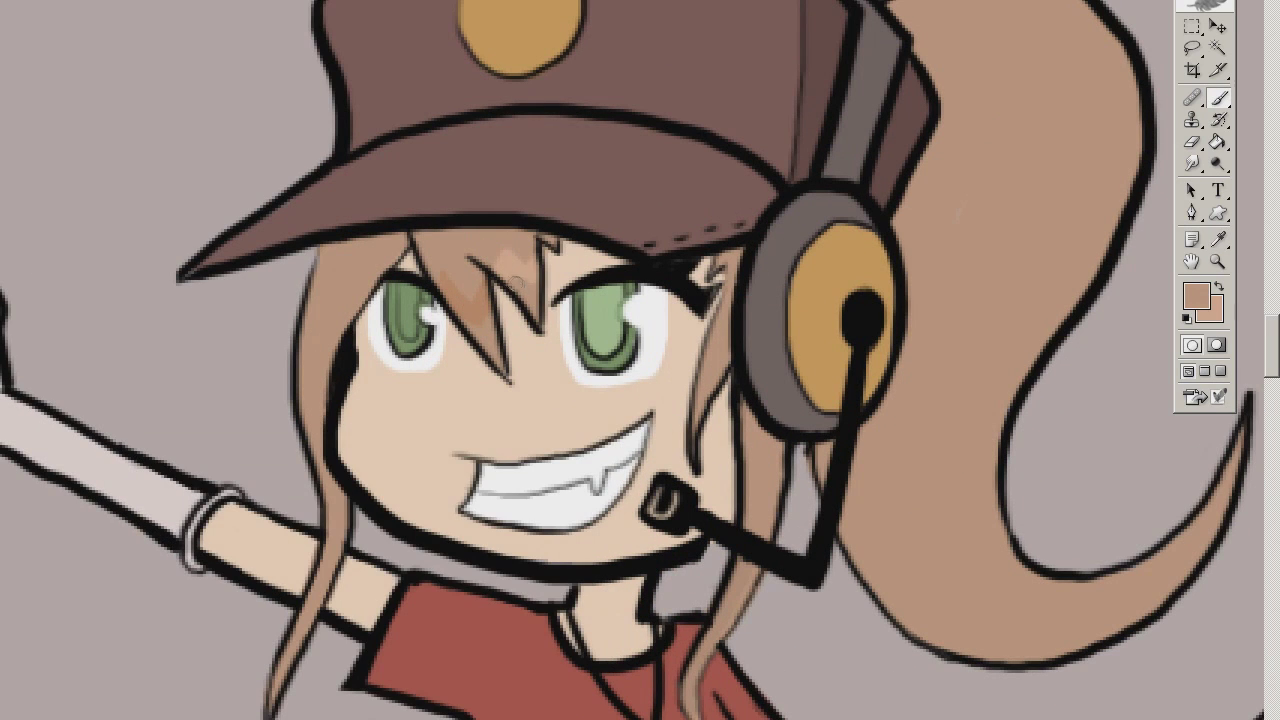
{"action": "left_click", "coordinate": [340, 274], "text": "alt"}
{"action": "left_click_drag", "start_coordinate": [340, 274], "coordinate": [314, 350]}
{"action": "key", "text": "ctrl+z"}
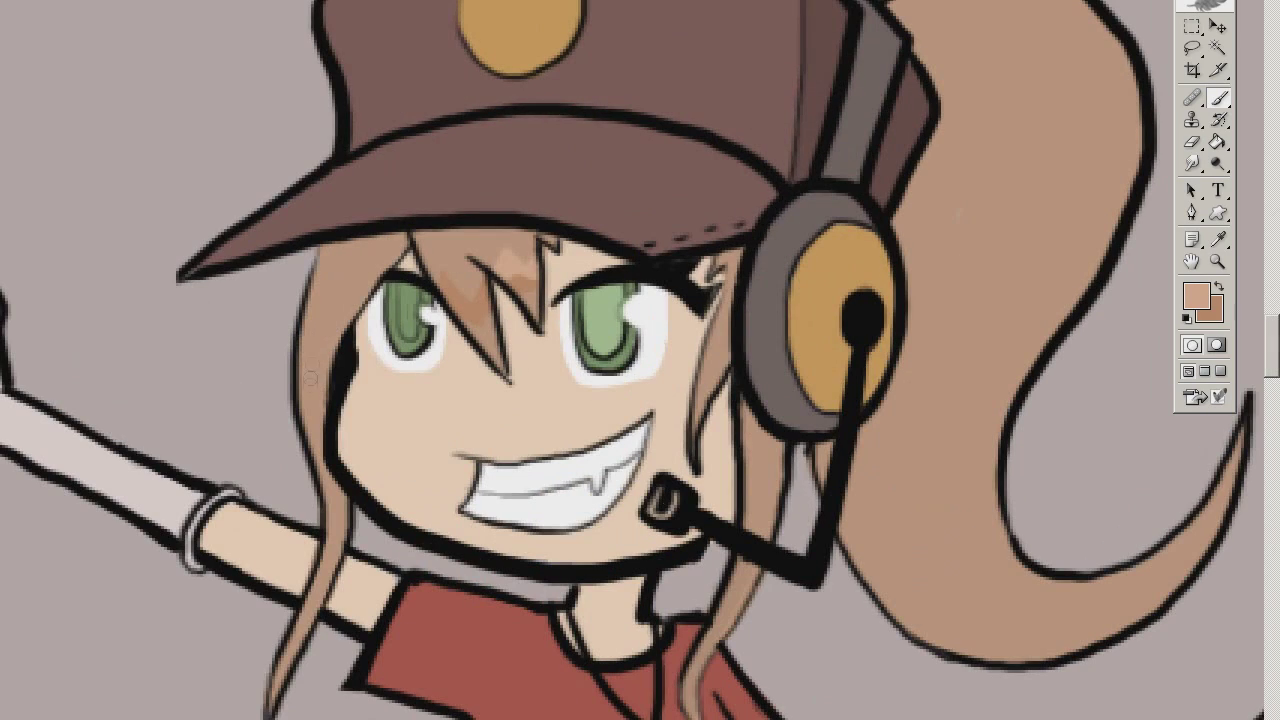
Sample the hair brown and paint darker strands along the ponytail's middle and tip, undoing the last stray stroke
{"action": "left_click", "coordinate": [328, 277], "text": "alt"}
{"action": "left_click_drag", "start_coordinate": [969, 500], "coordinate": [649, 488]}
{"action": "left_click_drag", "start_coordinate": [702, 229], "coordinate": [620, 428]}
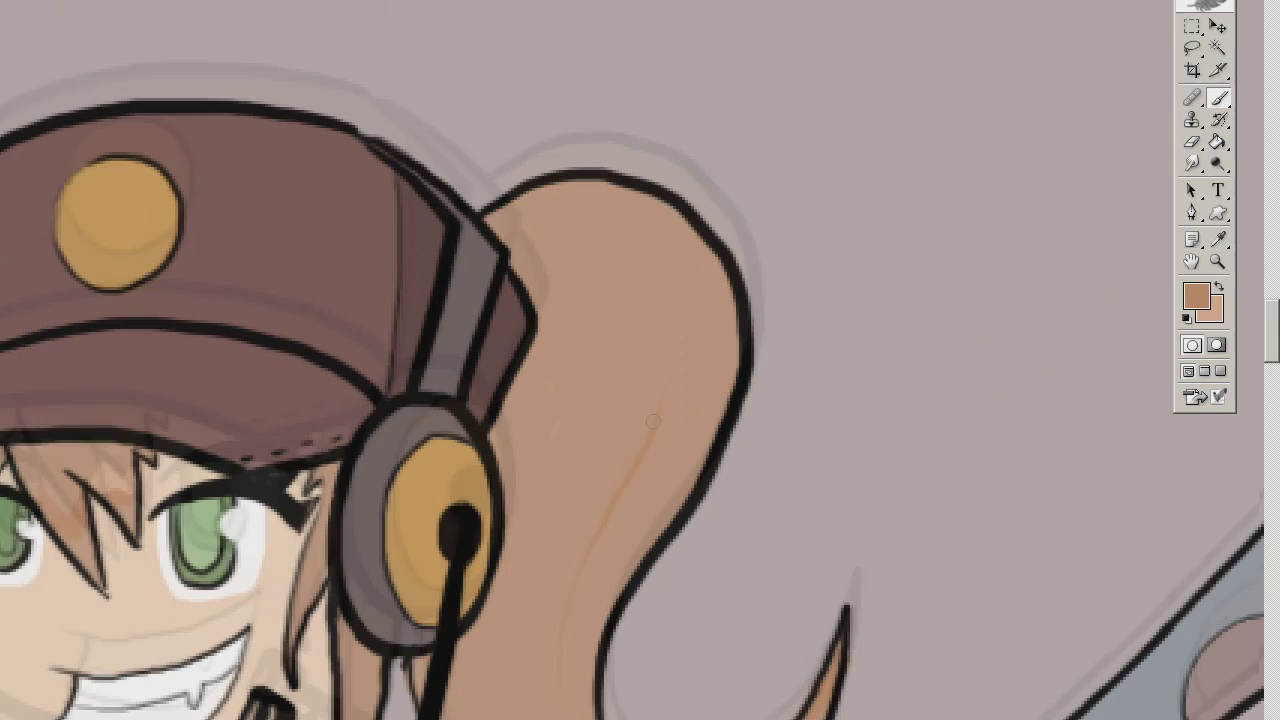
{"action": "mouse_move", "coordinate": [583, 530]}
{"action": "left_mouse_down"}
{"action": "mouse_move", "coordinate": [900, 291]}
{"action": "mouse_move", "coordinate": [693, 405]}
{"action": "left_mouse_up"}
{"action": "left_click_drag", "start_coordinate": [612, 279], "coordinate": [767, 372]}
{"action": "key", "text": "ctrl+z"}
Add sampled-tone strands to the side locks and lighter highlights to the ponytail
{"action": "key", "text": "ctrl+minus"}
{"action": "left_click", "coordinate": [352, 350], "text": "alt"}
{"action": "left_click_drag", "start_coordinate": [271, 339], "coordinate": [321, 345]}
{"action": "left_click", "coordinate": [292, 406], "text": "alt"}
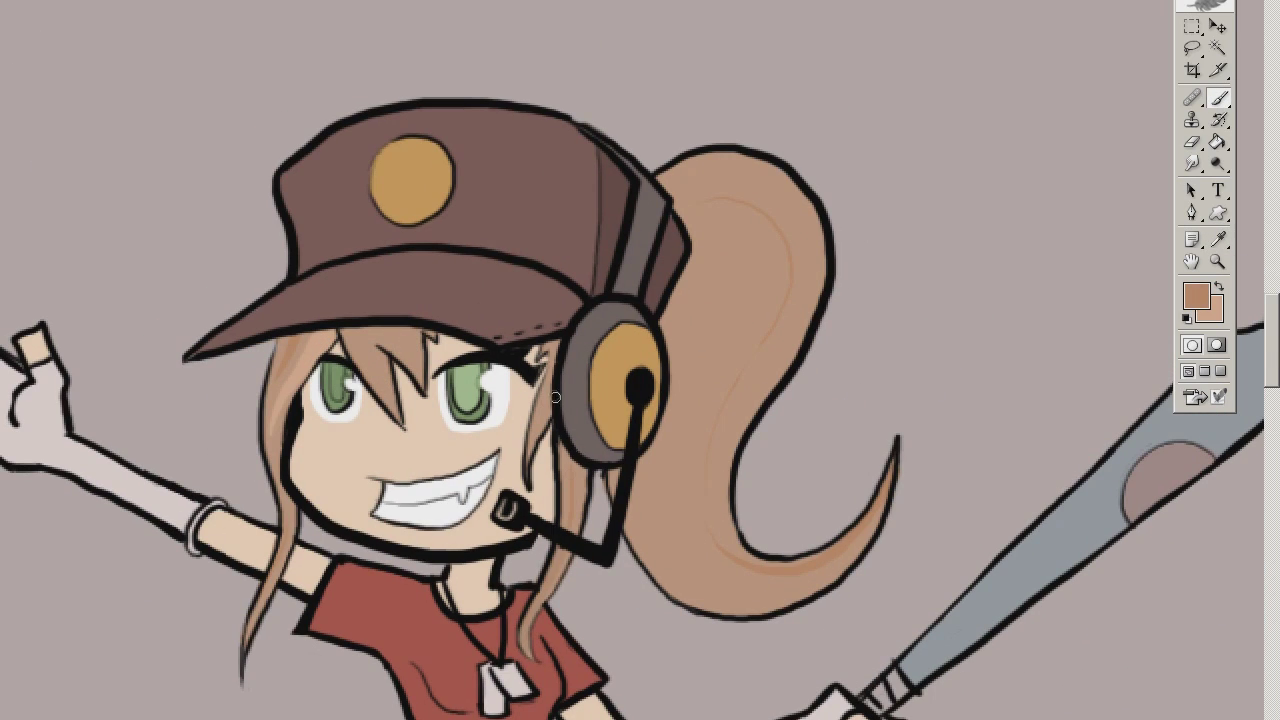
{"action": "left_click_drag", "start_coordinate": [564, 405], "coordinate": [504, 469]}
{"action": "left_click_drag", "start_coordinate": [346, 469], "coordinate": [250, 449]}
{"action": "key", "text": "x"}
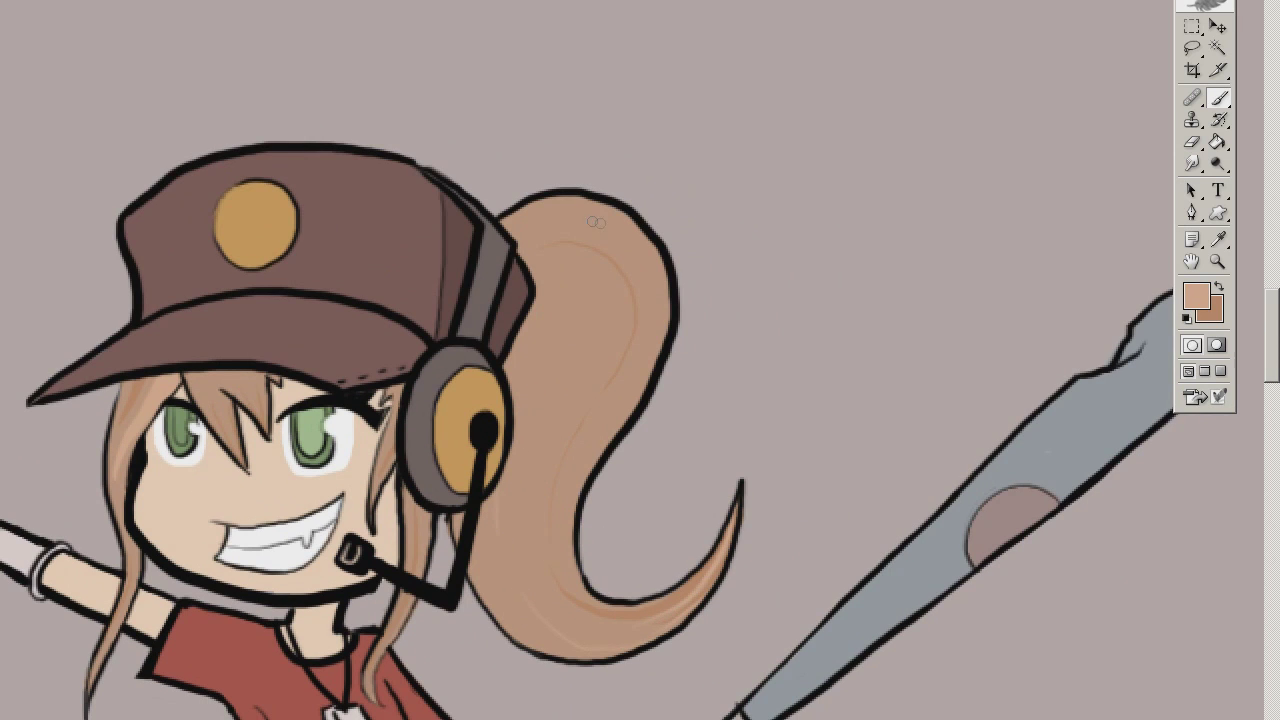
{"action": "key", "text": "ctrl+minus"}
{"action": "left_click_drag", "start_coordinate": [590, 221], "coordinate": [633, 50]}
Outline the ponytail with the Lasso, move its colour fill inward closer to the head, and deselect it
{"action": "key", "text": "l"}
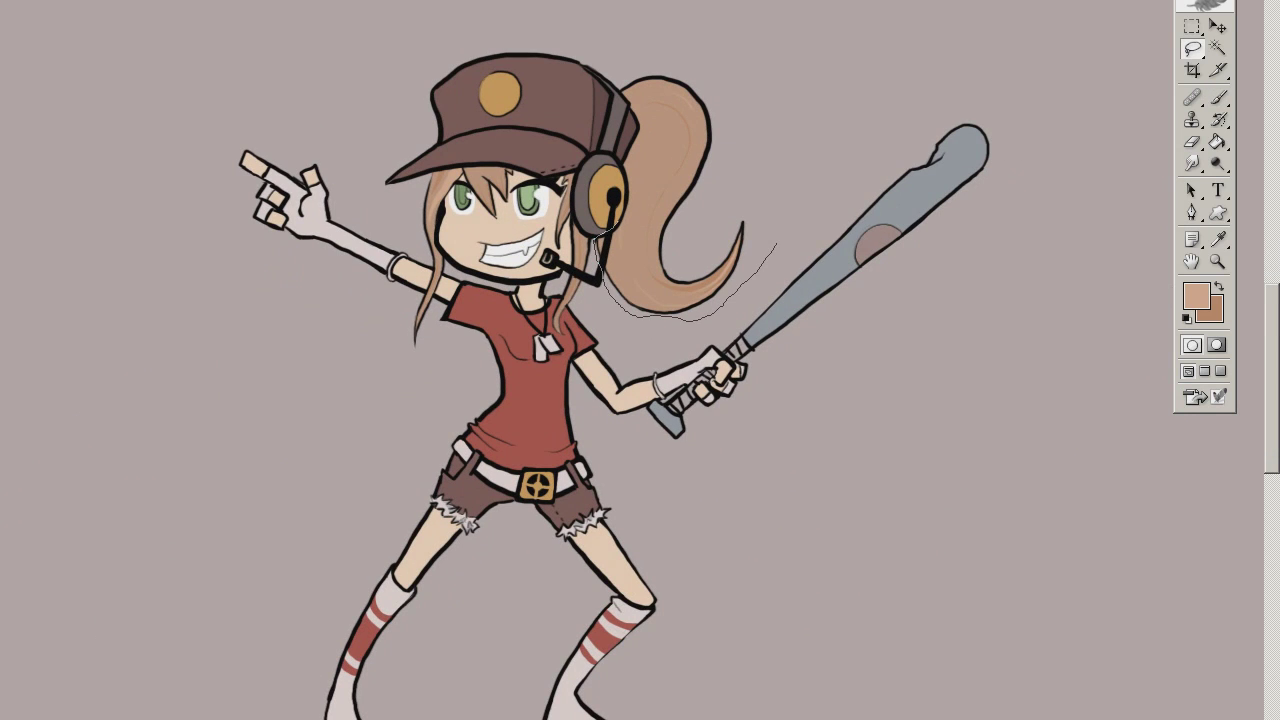
{"action": "left_click_drag", "start_coordinate": [775, 245], "coordinate": [640, 92]}
{"action": "key", "text": "ctrl+plus"}
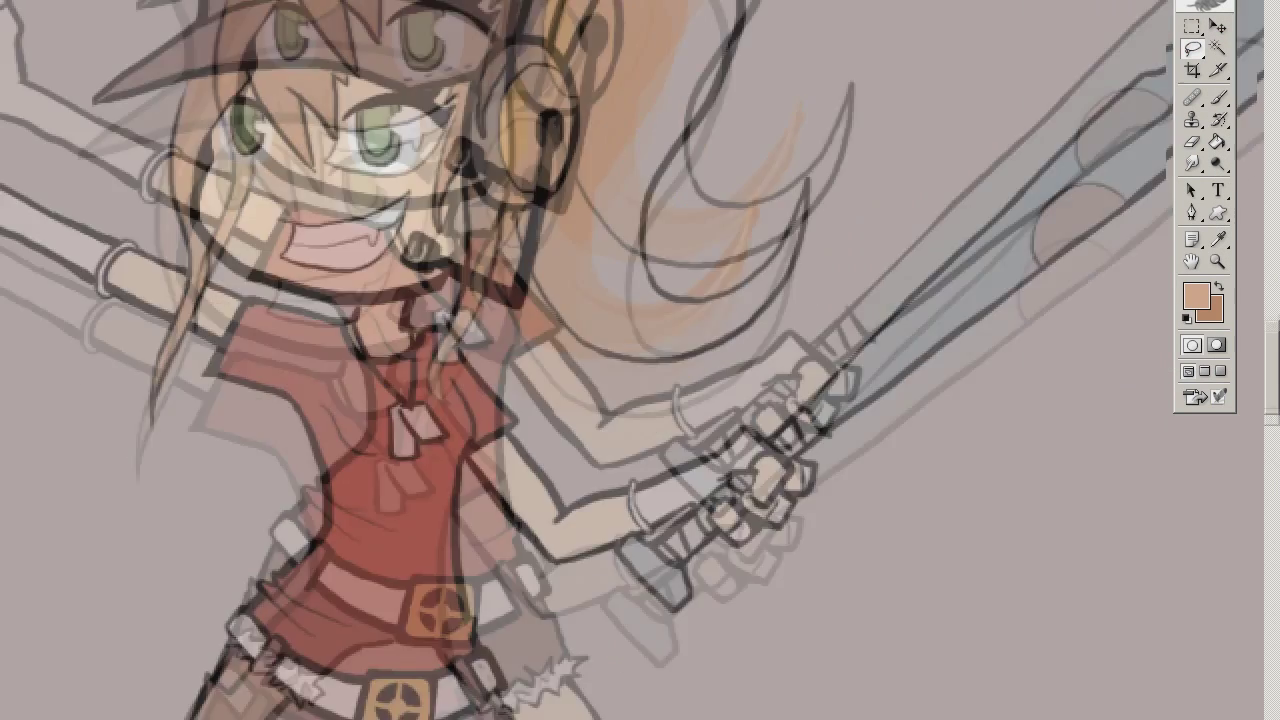
{"action": "key", "text": "i"}
{"action": "left_click", "coordinate": [507, 268]}
{"action": "key", "text": "ctrl+d"}
Repaint the parts of the cap and headset covered by the moved hair, using their sampled colours
{"action": "key", "text": "b"}
{"action": "left_click", "coordinate": [505, 213], "text": "alt"}
{"action": "left_click_drag", "start_coordinate": [505, 222], "coordinate": [515, 300]}
{"action": "left_click", "coordinate": [488, 328], "text": "alt"}
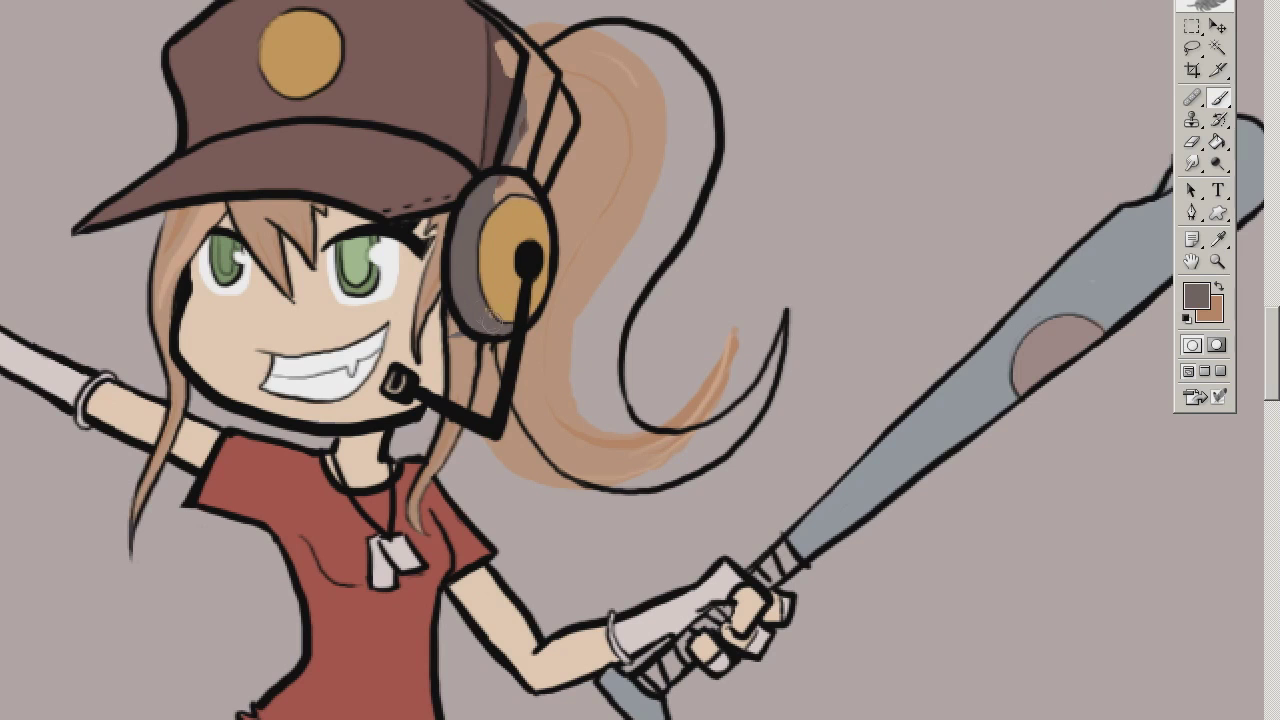
{"action": "mouse_move", "coordinate": [528, 152]}
{"action": "left_mouse_down"}
{"action": "mouse_move", "coordinate": [530, 80]}
{"action": "mouse_move", "coordinate": [505, 50]}
{"action": "mouse_move", "coordinate": [560, 140]}
{"action": "mouse_move", "coordinate": [567, 115]}
{"action": "left_mouse_up"}
{"action": "left_click", "coordinate": [456, 330], "text": "alt"}
Lasso the ponytail's line art, move it to match the shifted hair colour, and clean up the outline near the cap
{"action": "key", "text": "F7"}
{"action": "key", "text": "F7"}
{"action": "key", "text": "l"}
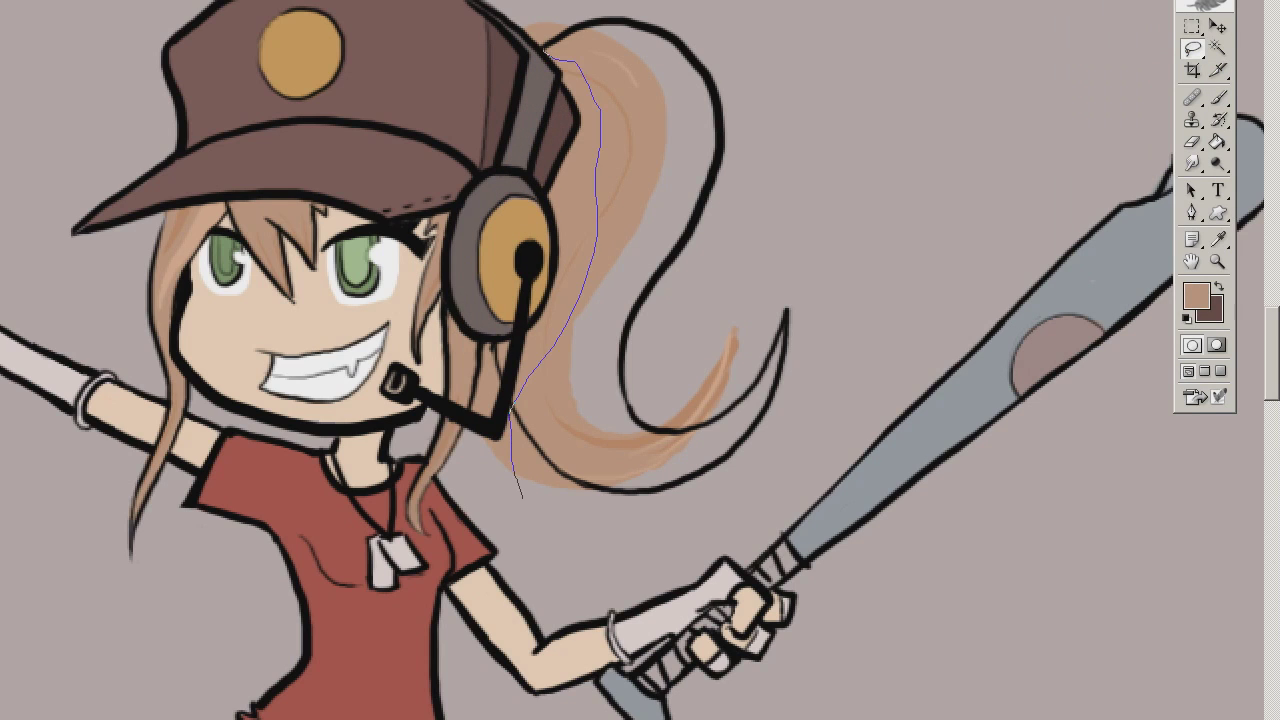
{"action": "left_click_drag", "start_coordinate": [521, 496], "coordinate": [790, 40]}
{"action": "key", "text": "Delete"}
{"action": "key", "text": "e"}
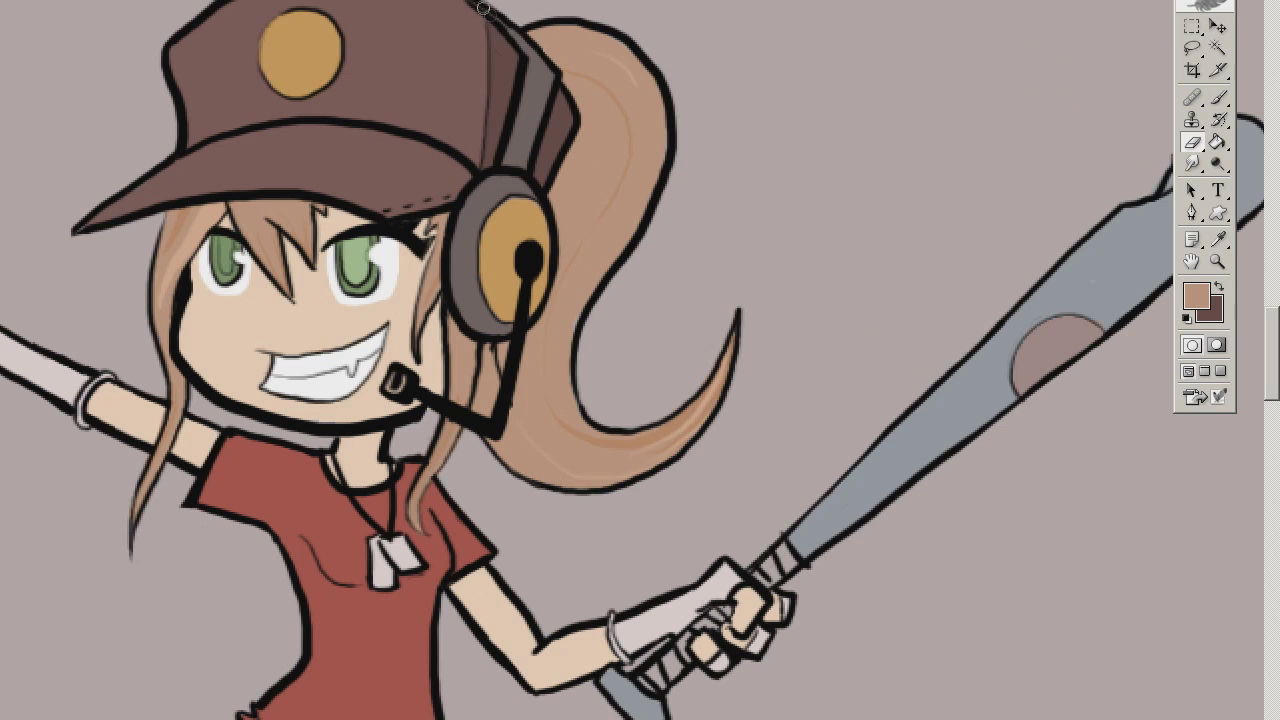
{"action": "key", "text": "b"}
{"action": "key", "text": "ctrl+minus"}
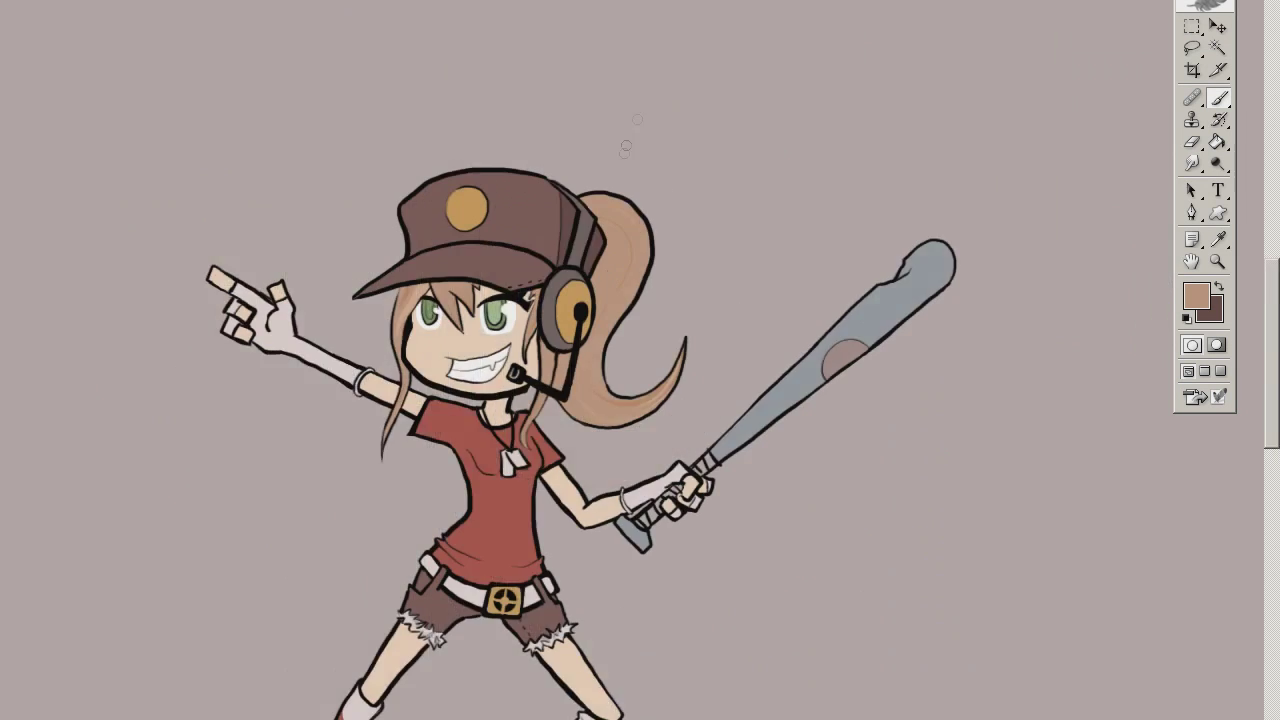
Choose a pale purple foreground colour with hue 304°, saturation 14% and brightness 76% for the shadows
{"action": "left_click_drag", "start_coordinate": [341, 516], "coordinate": [416, 366]}
{"action": "key", "text": "F7"}
{"action": "left_click", "coordinate": [1080, 10]}
{"action": "key", "text": "F7"}
{"action": "left_click", "coordinate": [1196, 296]}
{"action": "left_click", "coordinate": [153, 541]}
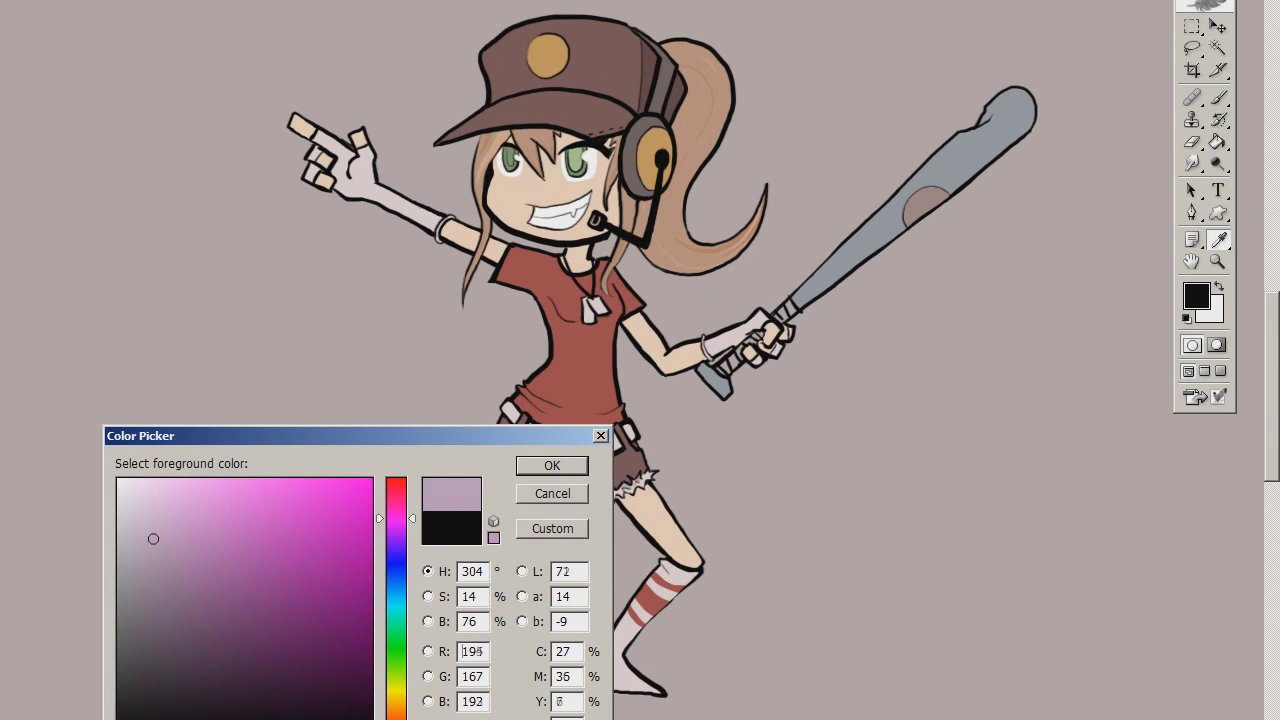
{"action": "key", "text": "Return"}
Paint purple shadows down the left side of the shirt and shorts, erasing the overflow outside the outlines
{"action": "key", "text": "ctrl+plus"}
{"action": "mouse_move", "coordinate": [470, 385]}
{"action": "left_mouse_down"}
{"action": "mouse_move", "coordinate": [505, 540]}
{"action": "mouse_move", "coordinate": [470, 600]}
{"action": "left_mouse_up"}
{"action": "key", "text": "e"}
{"action": "key", "text": "b"}
{"action": "key", "text": "e"}
{"action": "key", "text": "b"}
{"action": "mouse_move", "coordinate": [340, 658]}
{"action": "left_mouse_down"}
{"action": "mouse_move", "coordinate": [423, 523]}
{"action": "mouse_move", "coordinate": [437, 530]}
{"action": "left_mouse_up"}
{"action": "key", "text": "e"}
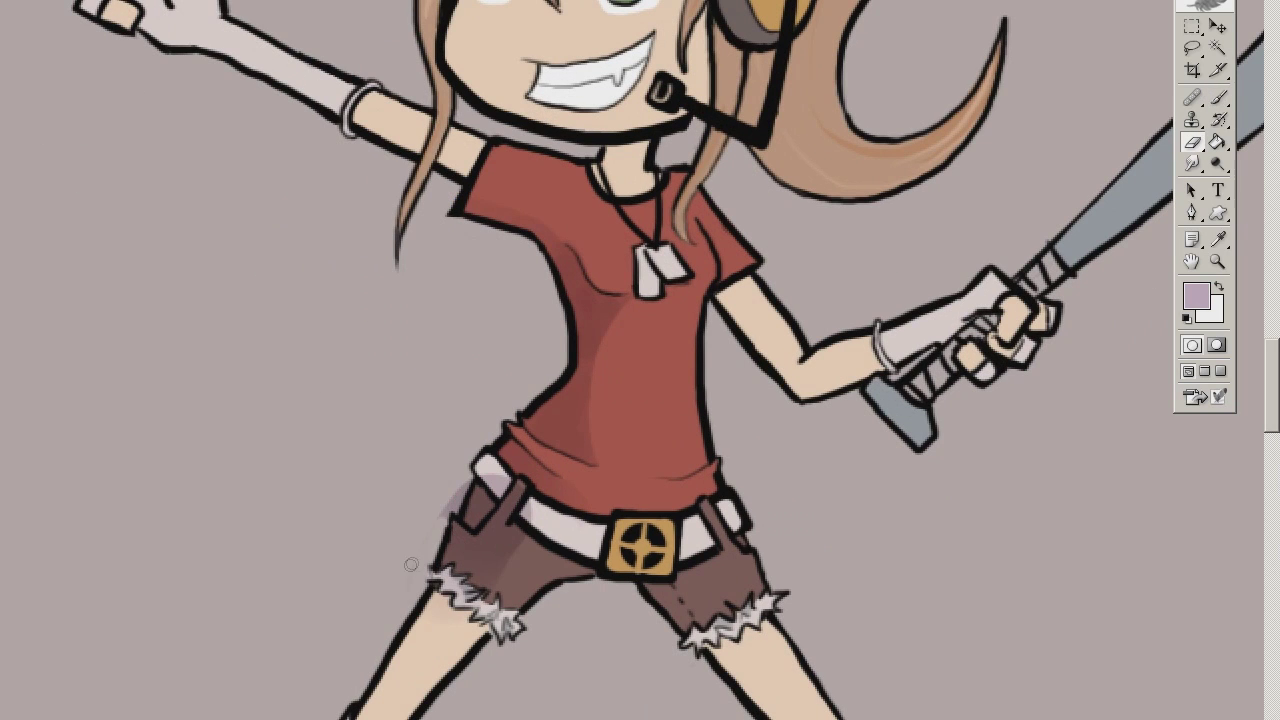
{"action": "key", "text": "b"}
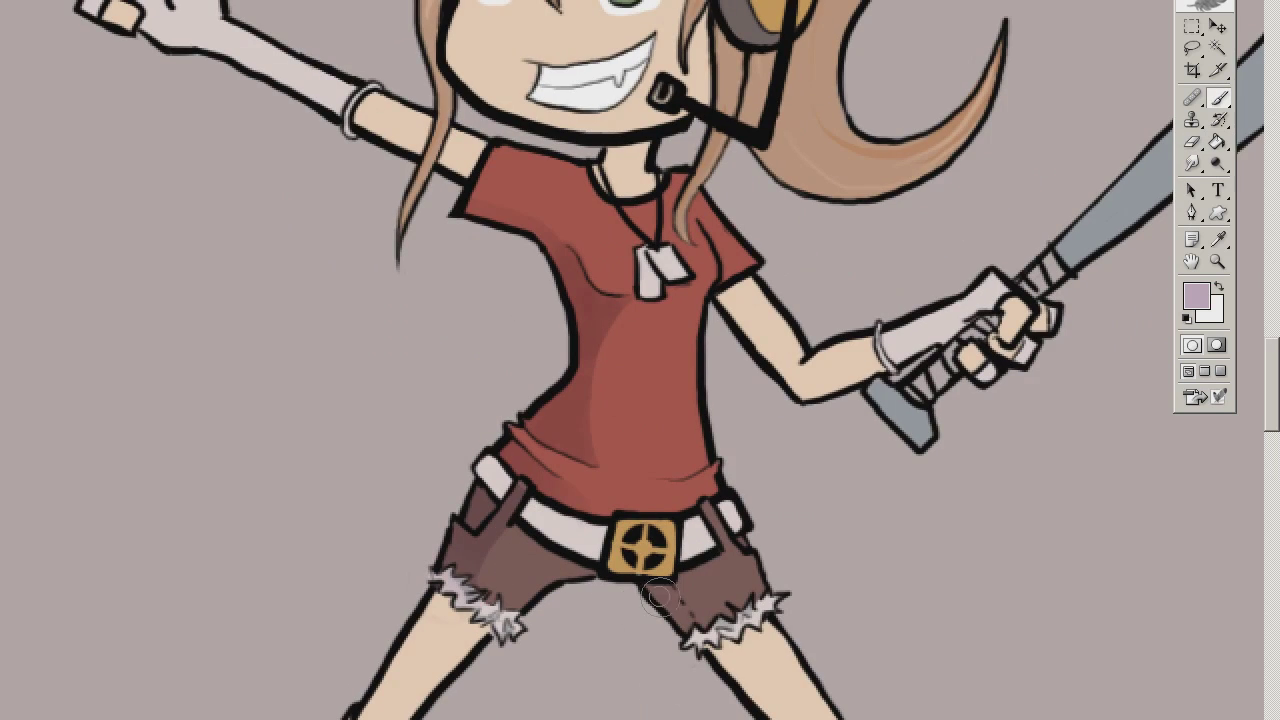
Shade the shorts' other leg, both thighs and the left sock in purple, undoing one bad stroke and erasing overflow
{"action": "left_click_drag", "start_coordinate": [623, 608], "coordinate": [733, 438]}
{"action": "left_click_drag", "start_coordinate": [508, 494], "coordinate": [472, 560]}
{"action": "mouse_move", "coordinate": [824, 470]}
{"action": "left_mouse_down"}
{"action": "mouse_move", "coordinate": [861, 513]}
{"action": "mouse_move", "coordinate": [858, 588]}
{"action": "mouse_move", "coordinate": [962, 632]}
{"action": "left_mouse_up"}
{"action": "mouse_move", "coordinate": [490, 594]}
{"action": "left_mouse_down"}
{"action": "mouse_move", "coordinate": [548, 433]}
{"action": "mouse_move", "coordinate": [430, 565]}
{"action": "left_mouse_up"}
{"action": "key", "text": "ctrl+z"}
{"action": "mouse_move", "coordinate": [420, 470]}
{"action": "left_mouse_down"}
{"action": "mouse_move", "coordinate": [390, 700]}
{"action": "mouse_move", "coordinate": [375, 585]}
{"action": "left_mouse_up"}
{"action": "key", "text": "e"}
{"action": "key", "text": "b"}
{"action": "left_click_drag", "start_coordinate": [395, 655], "coordinate": [400, 700]}
{"action": "key", "text": "e"}
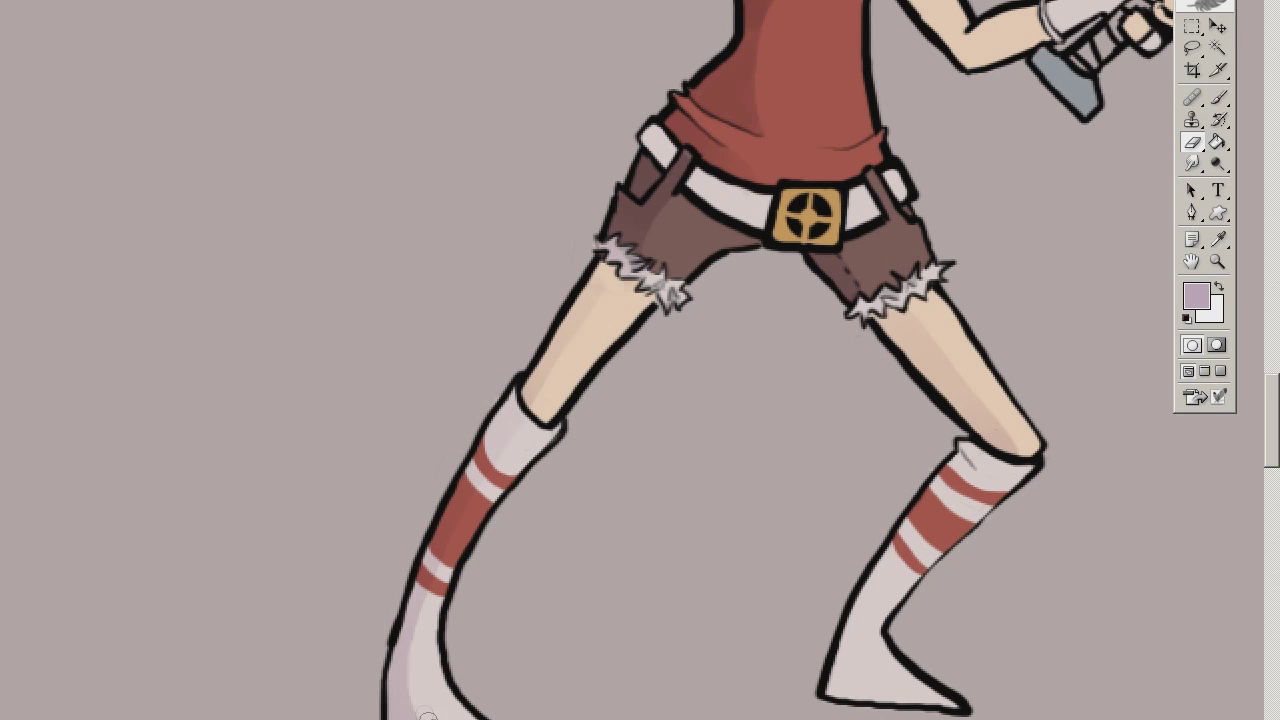
Paint the cap's cast shadow across the bangs, eyes and the side of the face next to the headset
{"action": "key", "text": "ctrl+minus"}
{"action": "key", "text": "ctrl+minus"}
{"action": "key", "text": "b"}
{"action": "key", "text": "ctrl+plus"}
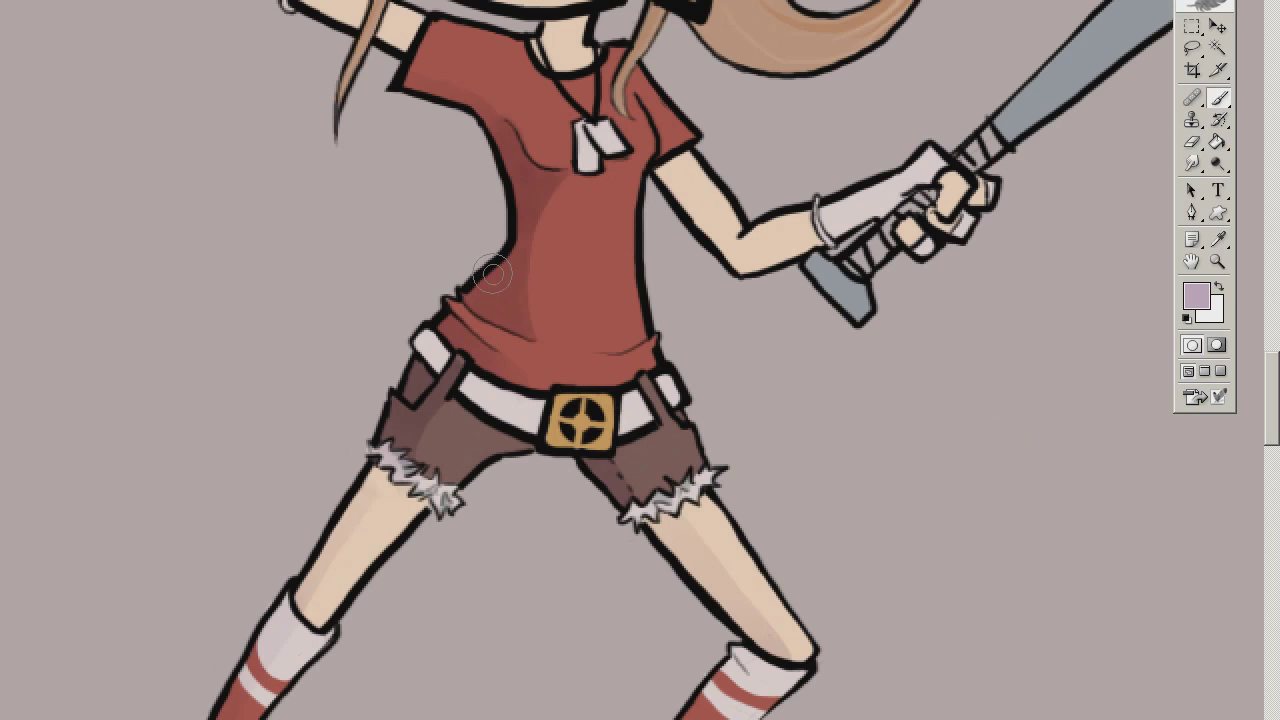
{"action": "key", "text": "ctrl+minus"}
{"action": "key", "text": "ctrl+plus"}
{"action": "scroll", "coordinate": [268, 382], "scroll_direction": "up", "scroll_amount": 5}
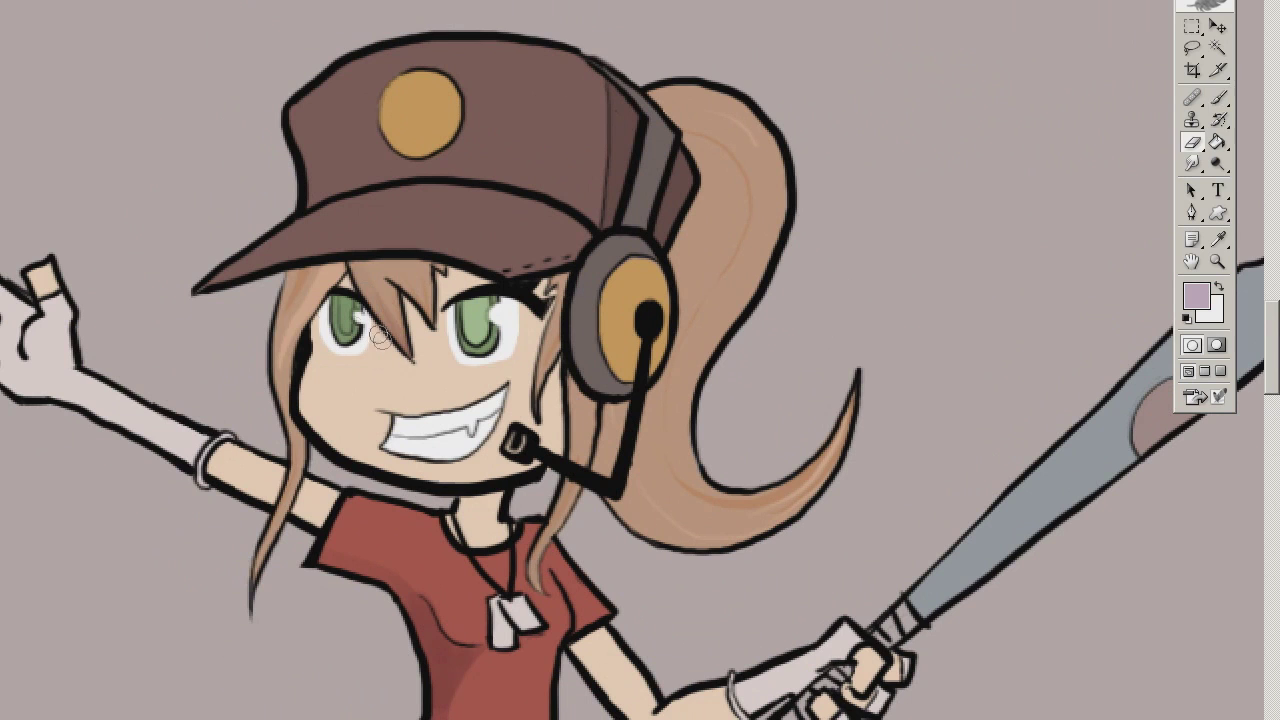
{"action": "key", "text": "e"}
{"action": "key", "text": "b"}
{"action": "key", "text": "e"}
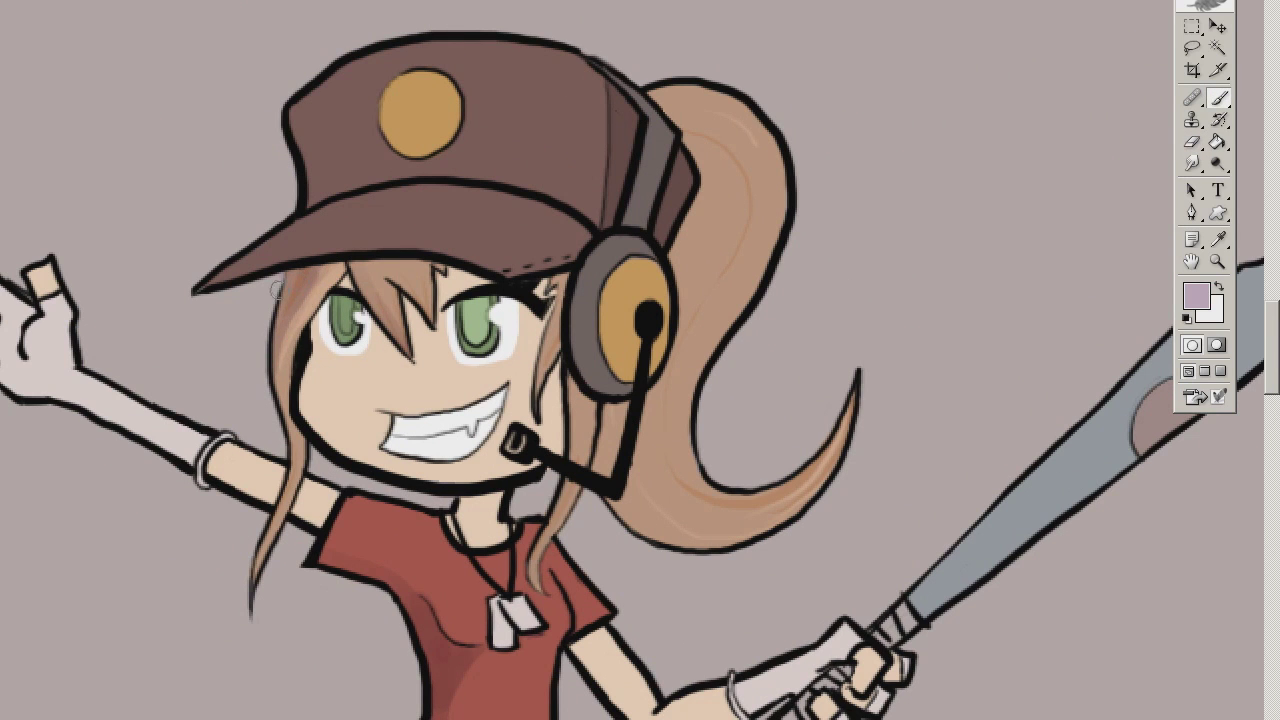
{"action": "key", "text": "b"}
{"action": "left_click_drag", "start_coordinate": [455, 340], "coordinate": [550, 345]}
{"action": "left_click_drag", "start_coordinate": [440, 290], "coordinate": [560, 330]}
{"action": "left_click_drag", "start_coordinate": [480, 310], "coordinate": [550, 355]}
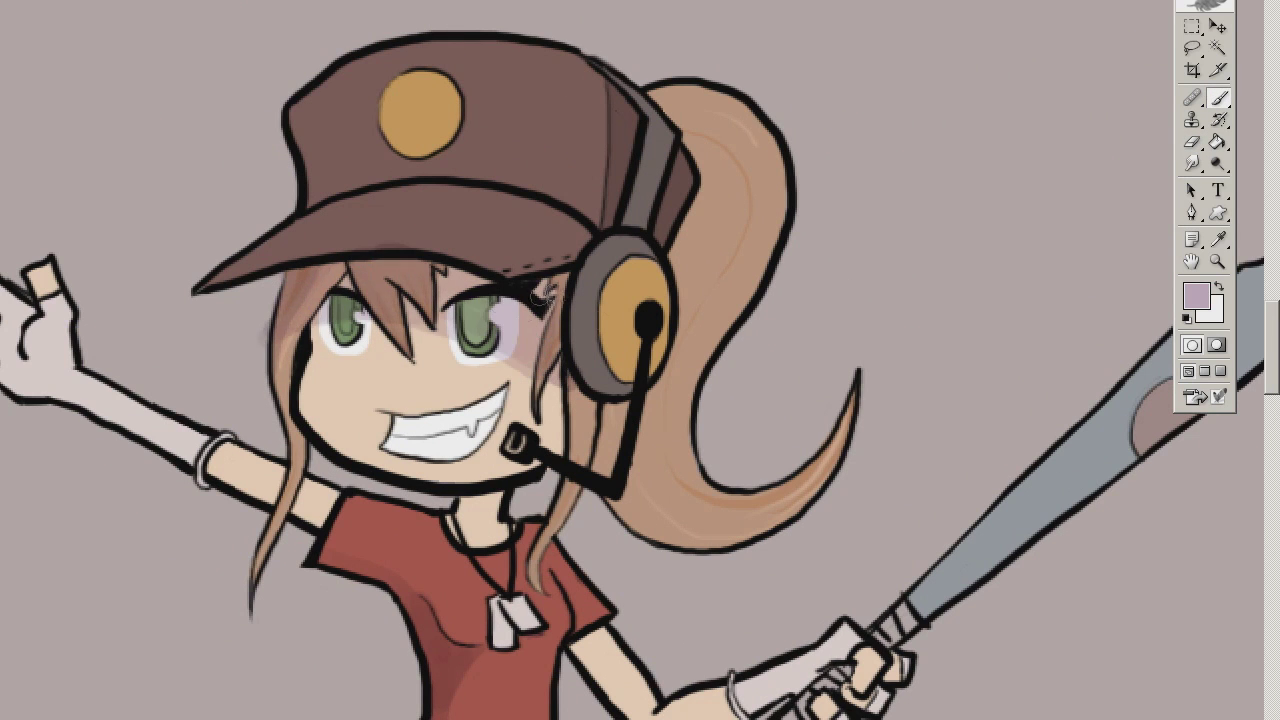
Shade the headset band, ear cup and neck with purple, erasing spill outside their outlines
{"action": "key", "text": "ctrl+minus"}
{"action": "key", "text": "ctrl+plus"}
{"action": "key", "text": "e"}
{"action": "key", "text": "b"}
{"action": "left_click_drag", "start_coordinate": [722, 132], "coordinate": [740, 212]}
{"action": "key", "text": "e"}
{"action": "key", "text": "ctrl+minus"}
{"action": "key", "text": "b"}
{"action": "key", "text": "e"}
{"action": "key", "text": "b"}
Shade the pointing hand's glove and the underside of that arm, erasing the overflow
{"action": "key", "text": "ctrl+plus"}
{"action": "mouse_move", "coordinate": [205, 325]}
{"action": "left_mouse_down"}
{"action": "mouse_move", "coordinate": [228, 338]}
{"action": "mouse_move", "coordinate": [210, 310]}
{"action": "mouse_move", "coordinate": [235, 340]}
{"action": "mouse_move", "coordinate": [271, 309]}
{"action": "left_mouse_up"}
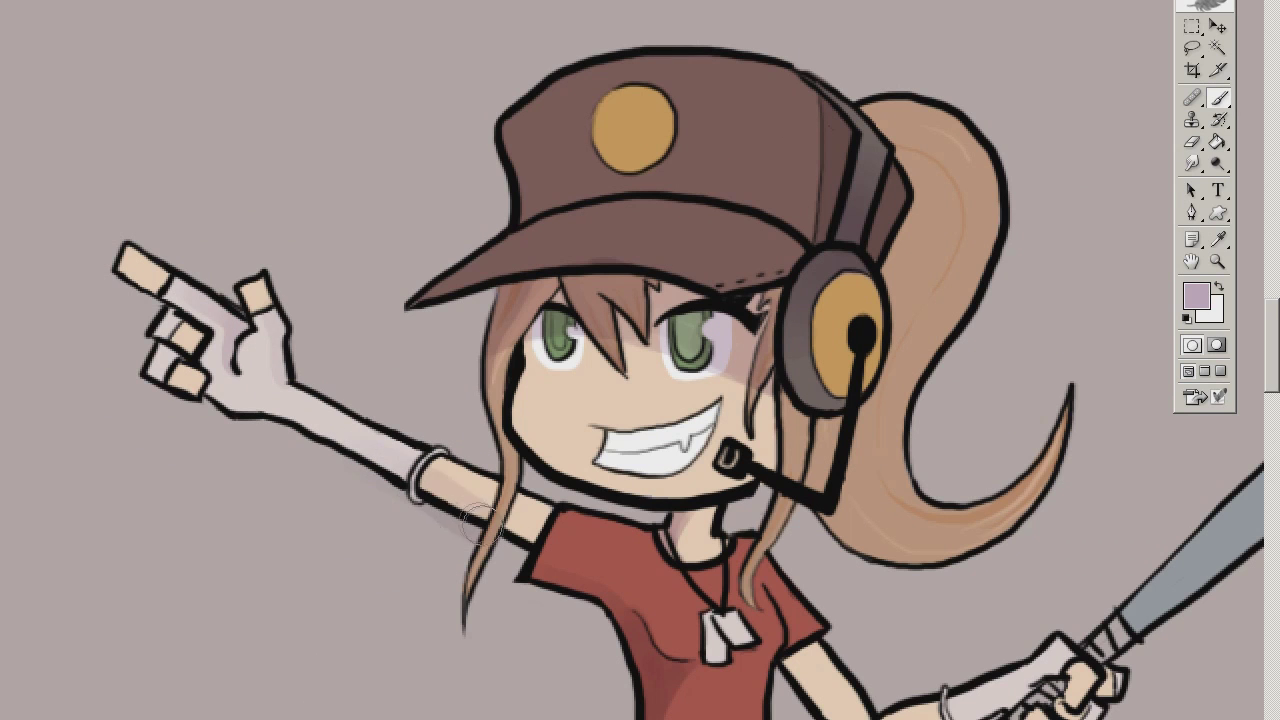
{"action": "key", "text": "e"}
{"action": "key", "text": "ctrl+minus"}
{"action": "key", "text": "b"}
Paint a purple shadow along the underside of the baseball bat and erase the excess outside it
{"action": "key", "text": "ctrl+plus"}
{"action": "key", "text": "ctrl+minus"}
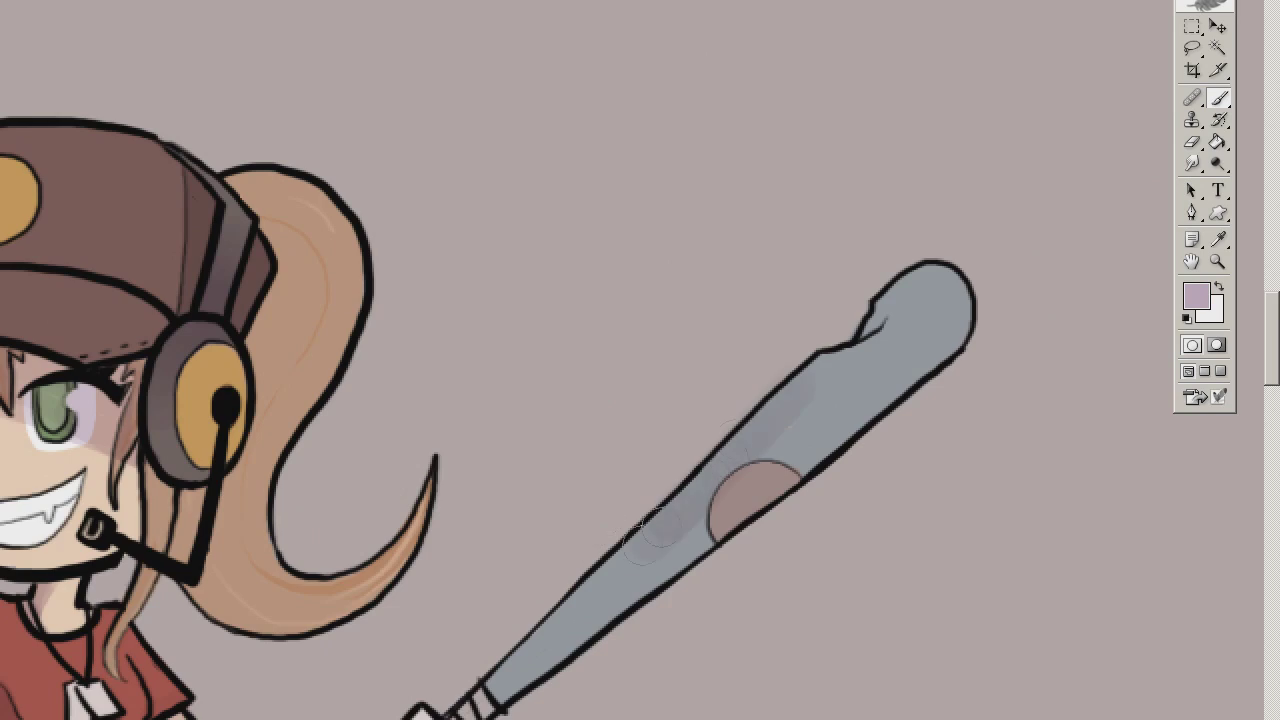
{"action": "key", "text": "ctrl+minus"}
{"action": "key", "text": "ctrl+plus"}
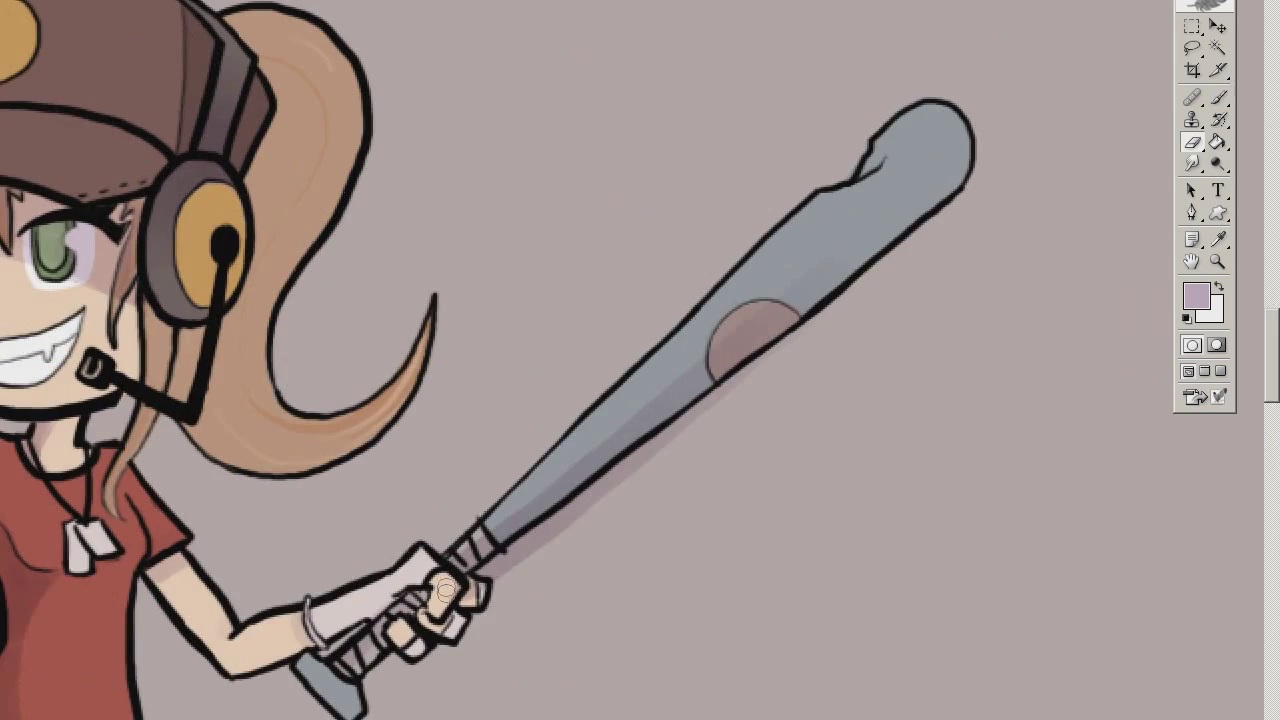
{"action": "key", "text": "ctrl+plus"}
{"action": "key", "text": "ctrl+minus"}
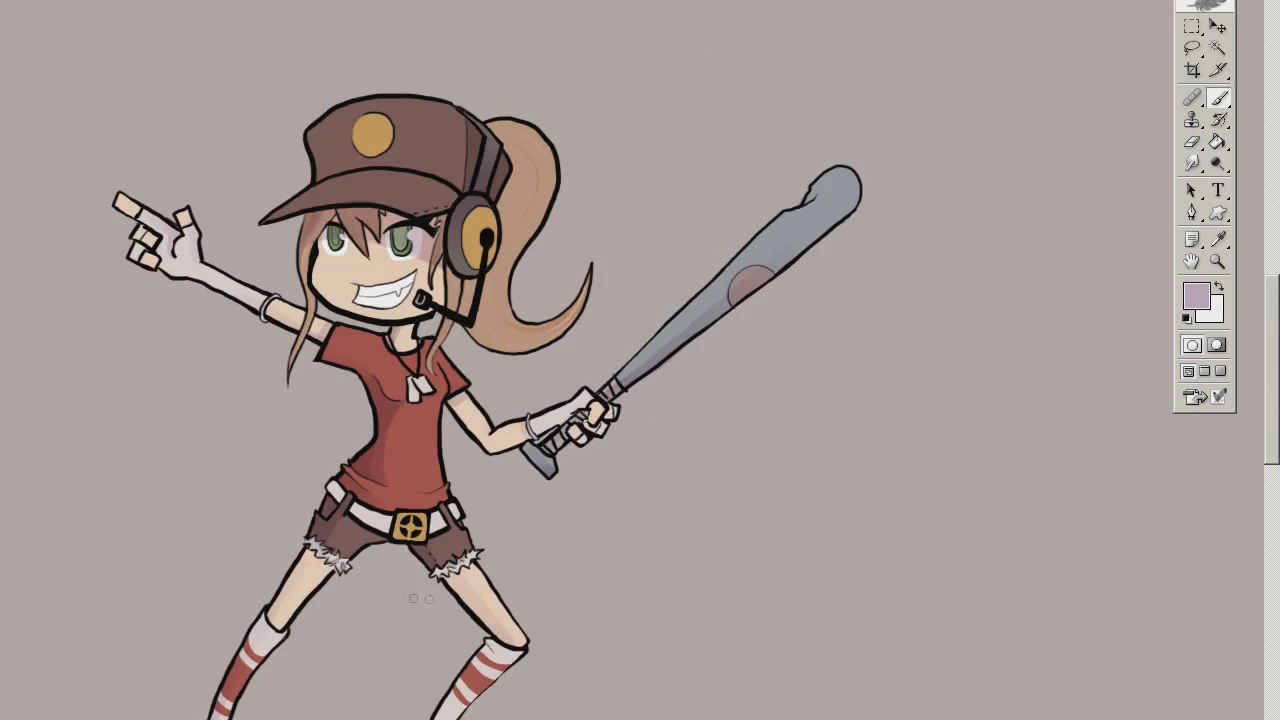
Shade the inner side of the ponytail and the bat-holding arm below the sleeve, tidying the shadow edges
{"action": "key", "text": "ctrl+plus"}
{"action": "key", "text": "ctrl+minus"}
{"action": "key", "text": "ctrl+plus"}
{"action": "mouse_move", "coordinate": [530, 200]}
{"action": "left_mouse_down"}
{"action": "mouse_move", "coordinate": [510, 380]}
{"action": "mouse_move", "coordinate": [450, 520]}
{"action": "mouse_move", "coordinate": [635, 535]}
{"action": "left_mouse_up"}
{"action": "left_click_drag", "start_coordinate": [470, 576], "coordinate": [596, 590]}
{"action": "left_click_drag", "start_coordinate": [516, 240], "coordinate": [506, 316]}
{"action": "key", "text": "ctrl+minus"}
{"action": "key", "text": "ctrl+plus"}
{"action": "key", "text": "ctrl+minus"}
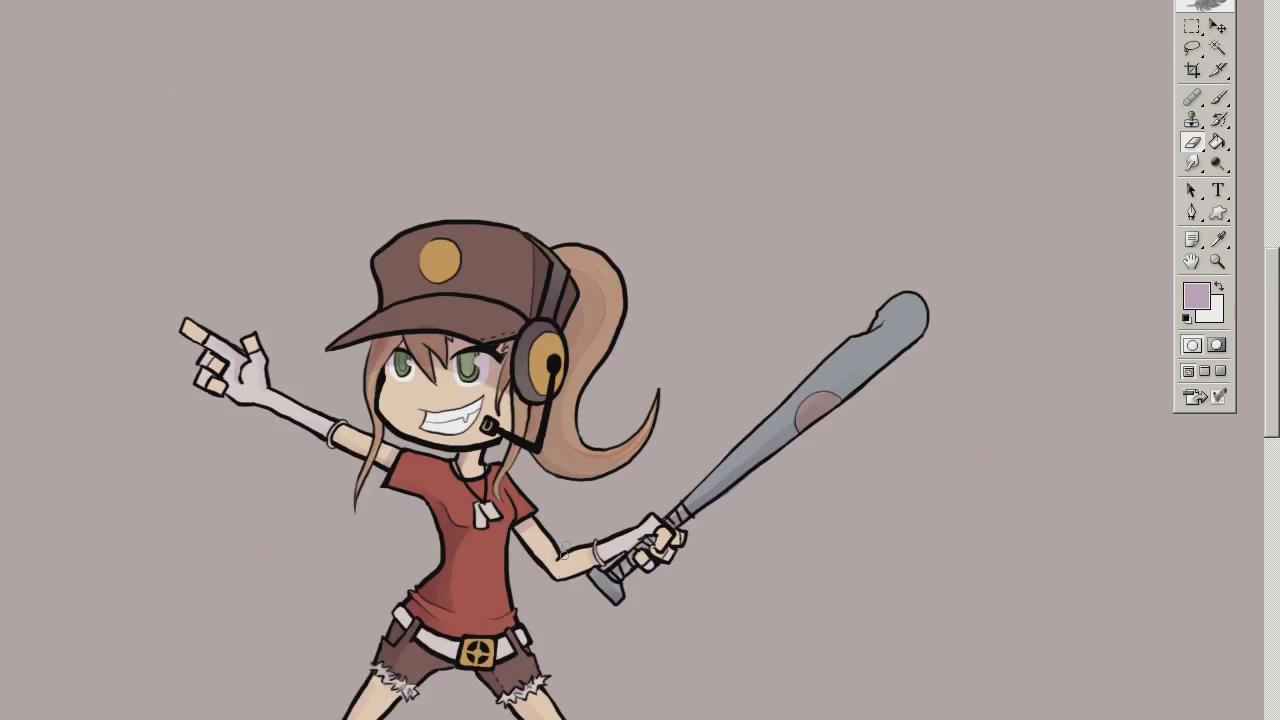
{"action": "key", "text": "ctrl+plus"}
{"action": "left_click_drag", "start_coordinate": [379, 237], "coordinate": [357, 277]}
Hide the background layer, Layer 1, to check the figure's fills for gaps against transparency
{"action": "key", "text": "F7"}
{"action": "left_click", "coordinate": [1034, 127]}
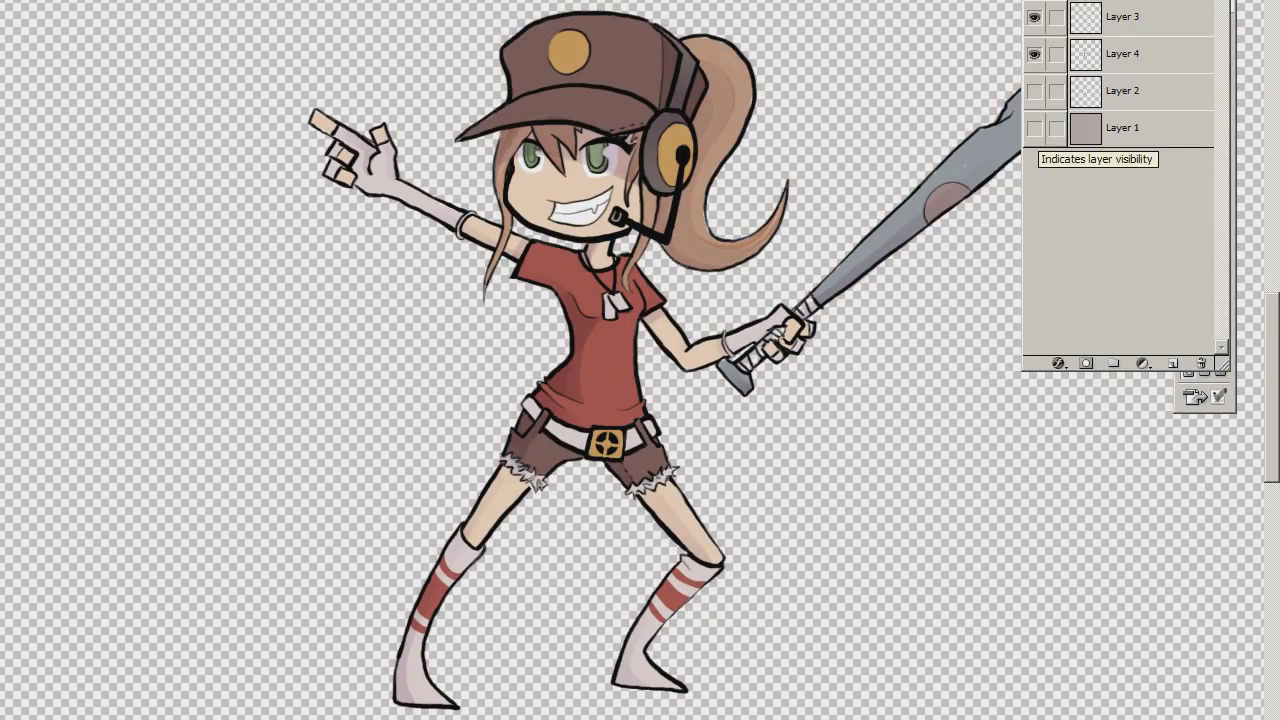
{"action": "key", "text": "F7"}
{"action": "right_click", "coordinate": [870, 172]}
{"action": "key", "text": "Escape"}
{"action": "key", "text": "ctrl+plus"}
{"action": "key", "text": "ctrl+plus"}
{"action": "key", "text": "ctrl+plus"}
Touch up gaps along the shirt and ponytail outlines with sampled red and hair tones
{"action": "left_click", "coordinate": [545, 530], "text": "alt"}
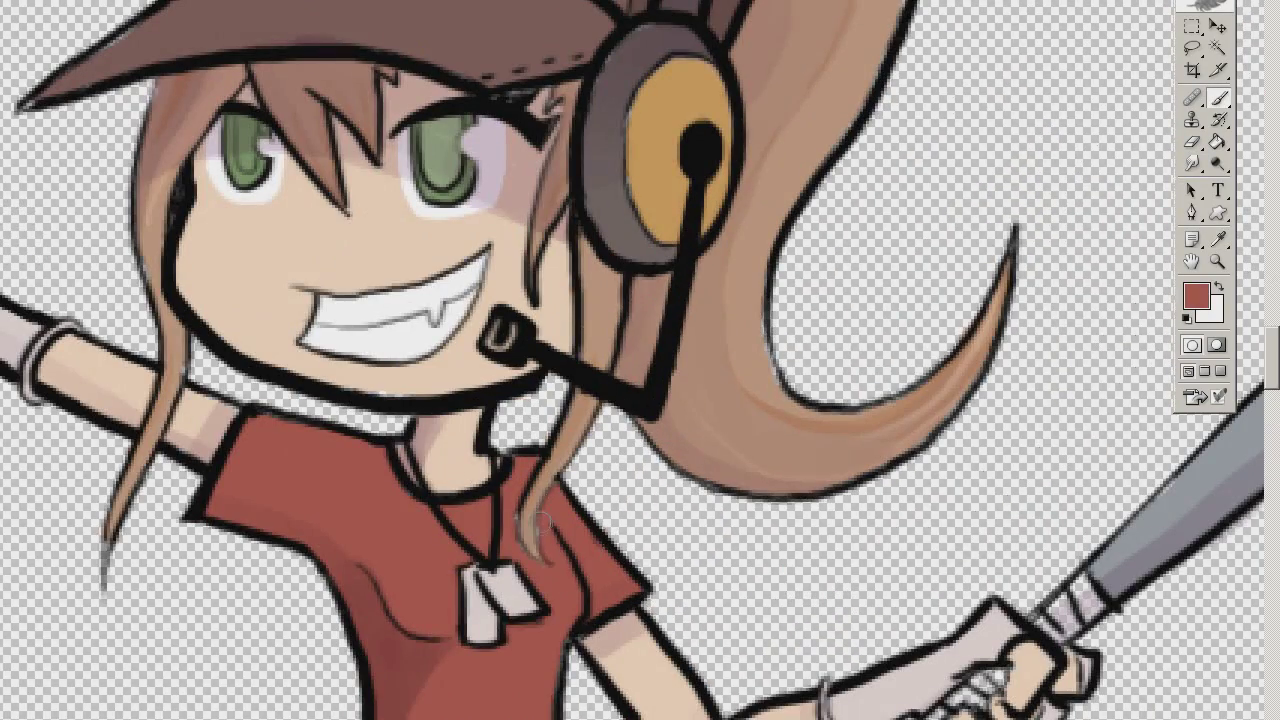
{"action": "key", "text": "x"}
{"action": "scroll", "coordinate": [590, 418], "scroll_direction": "up", "scroll_amount": 3}
{"action": "scroll", "coordinate": [590, 418], "scroll_direction": "right", "scroll_amount": 3}
{"action": "scroll", "coordinate": [620, 455], "scroll_direction": "up", "scroll_amount": 5}
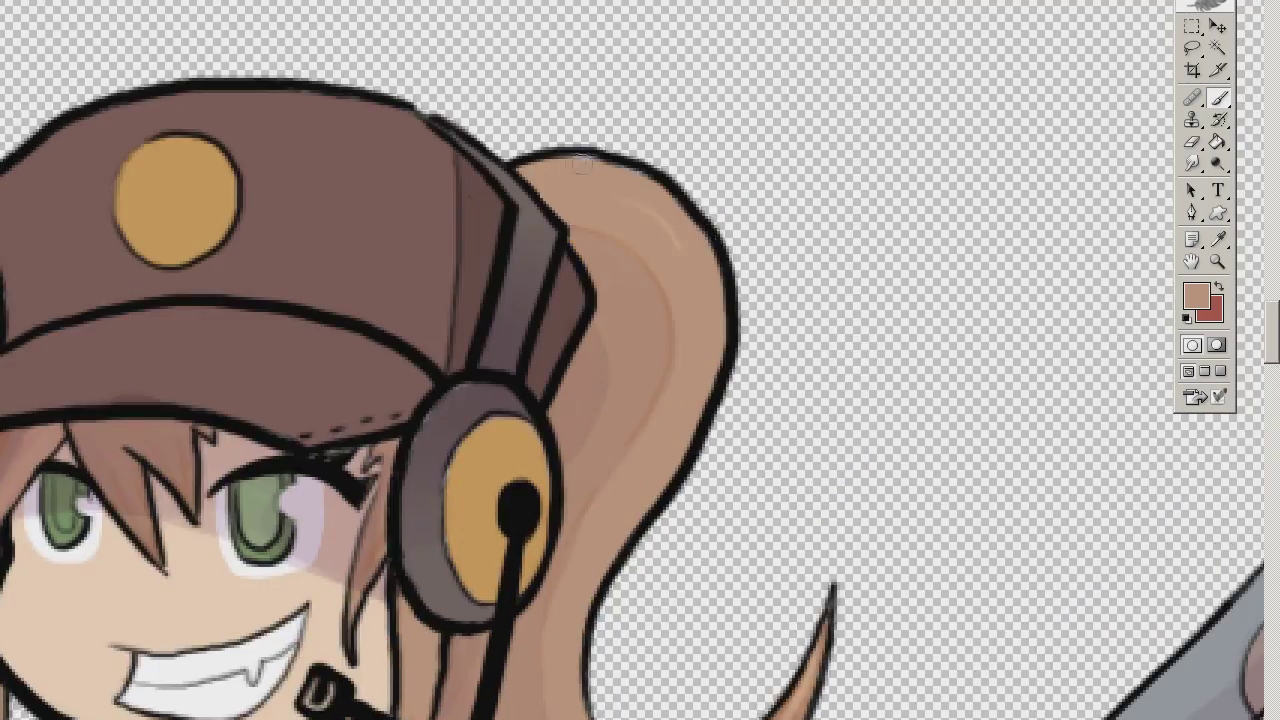
{"action": "scroll", "coordinate": [620, 455], "scroll_direction": "down", "scroll_amount": 5}
{"action": "scroll", "coordinate": [620, 455], "scroll_direction": "up", "scroll_amount": 3}
{"action": "key", "text": "x"}
{"action": "left_click", "coordinate": [517, 455], "text": "alt"}
{"action": "key", "text": "b"}
{"action": "key", "text": "x"}
Sample the cap's brown and fill the gaps along the cap and the tip of its brim
{"action": "scroll", "coordinate": [517, 455], "scroll_direction": "up", "scroll_amount": 2}
{"action": "scroll", "coordinate": [517, 455], "scroll_direction": "left", "scroll_amount": 2}
{"action": "key", "text": "d"}
{"action": "scroll", "coordinate": [517, 455], "scroll_direction": "up", "scroll_amount": 2}
{"action": "scroll", "coordinate": [517, 455], "scroll_direction": "left", "scroll_amount": 4}
{"action": "left_click", "coordinate": [684, 329], "text": "alt"}
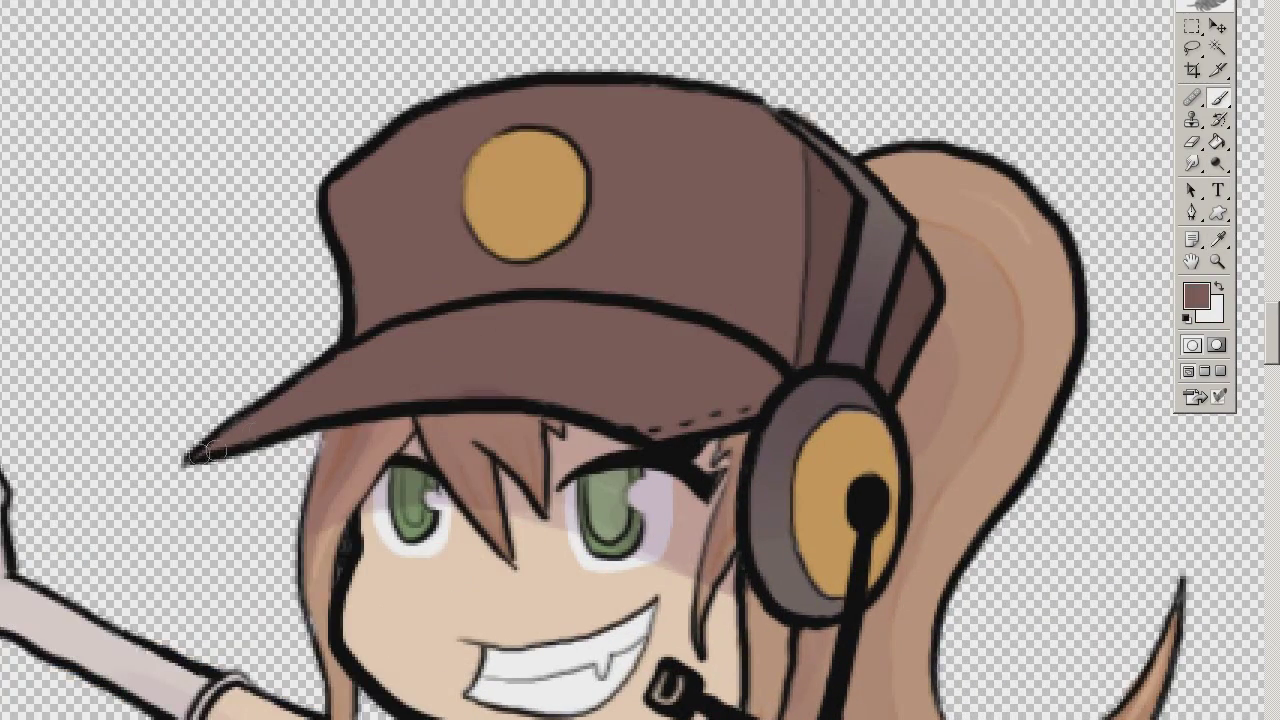
Sample the shirt red, fill the remaining gaps near its hem, and check the lower body's fills
{"action": "scroll", "coordinate": [684, 329], "scroll_direction": "down", "scroll_amount": 3}
{"action": "left_click", "coordinate": [684, 329], "text": "alt"}
{"action": "scroll", "coordinate": [684, 329], "scroll_direction": "down", "scroll_amount": 10}
{"action": "left_click", "coordinate": [684, 329], "text": "alt"}
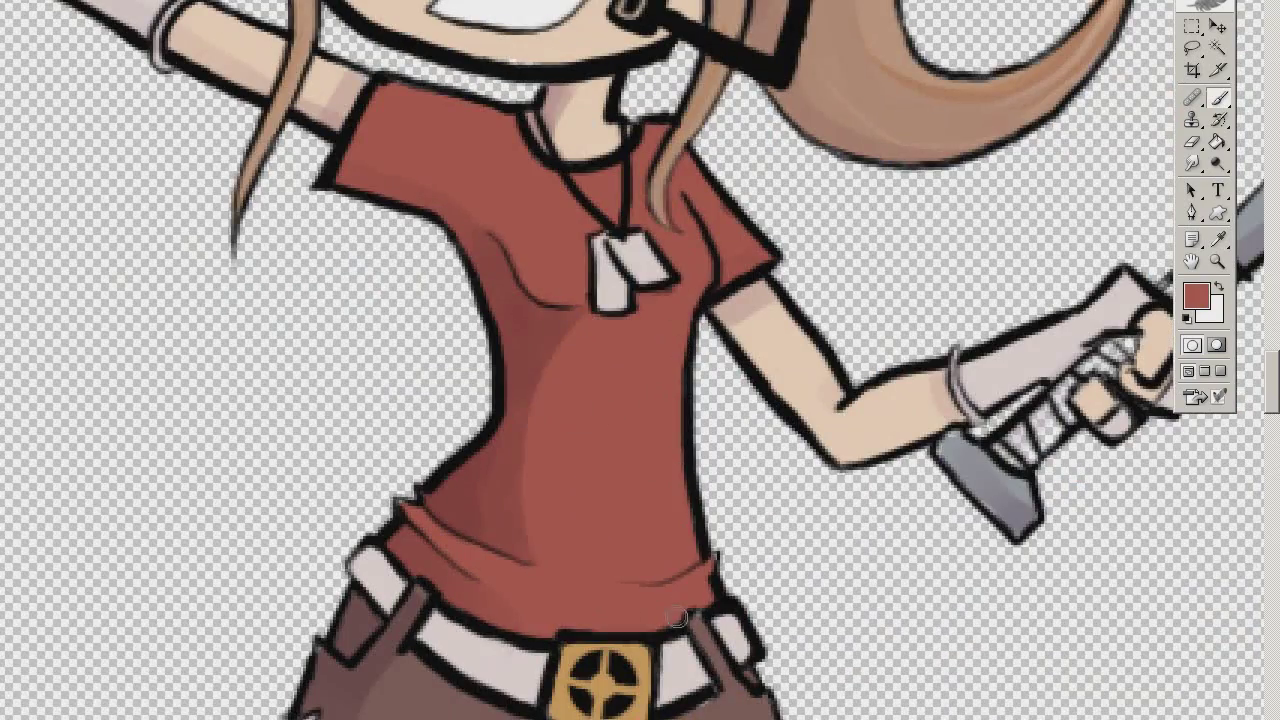
{"action": "scroll", "coordinate": [678, 618], "scroll_direction": "down", "scroll_amount": 5}
{"action": "scroll", "coordinate": [678, 618], "scroll_direction": "right", "scroll_amount": 2}
{"action": "key", "text": "ctrl+minus"}
{"action": "key", "text": "ctrl+0"}
Delete Layer 2 and make the background layer, Layer 1, visible again
{"action": "key", "text": "F7"}
{"action": "left_click", "coordinate": [1034, 90]}
{"action": "left_click", "coordinate": [1140, 90]}
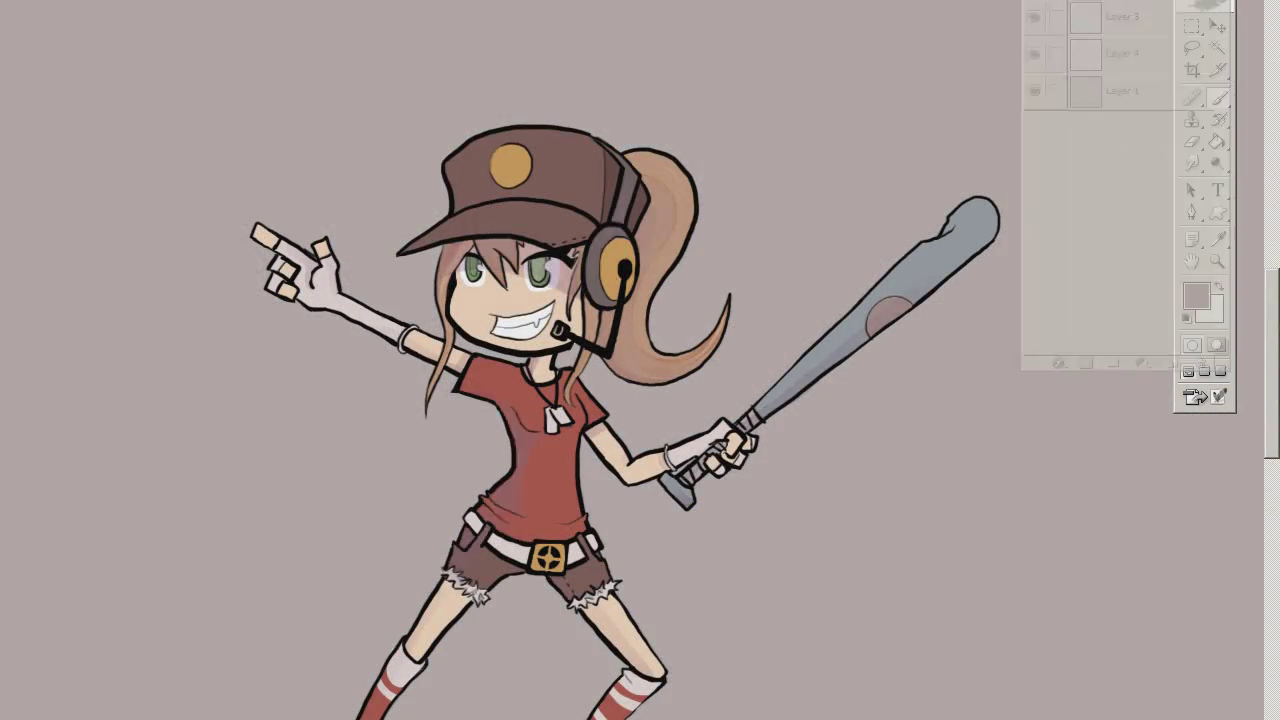